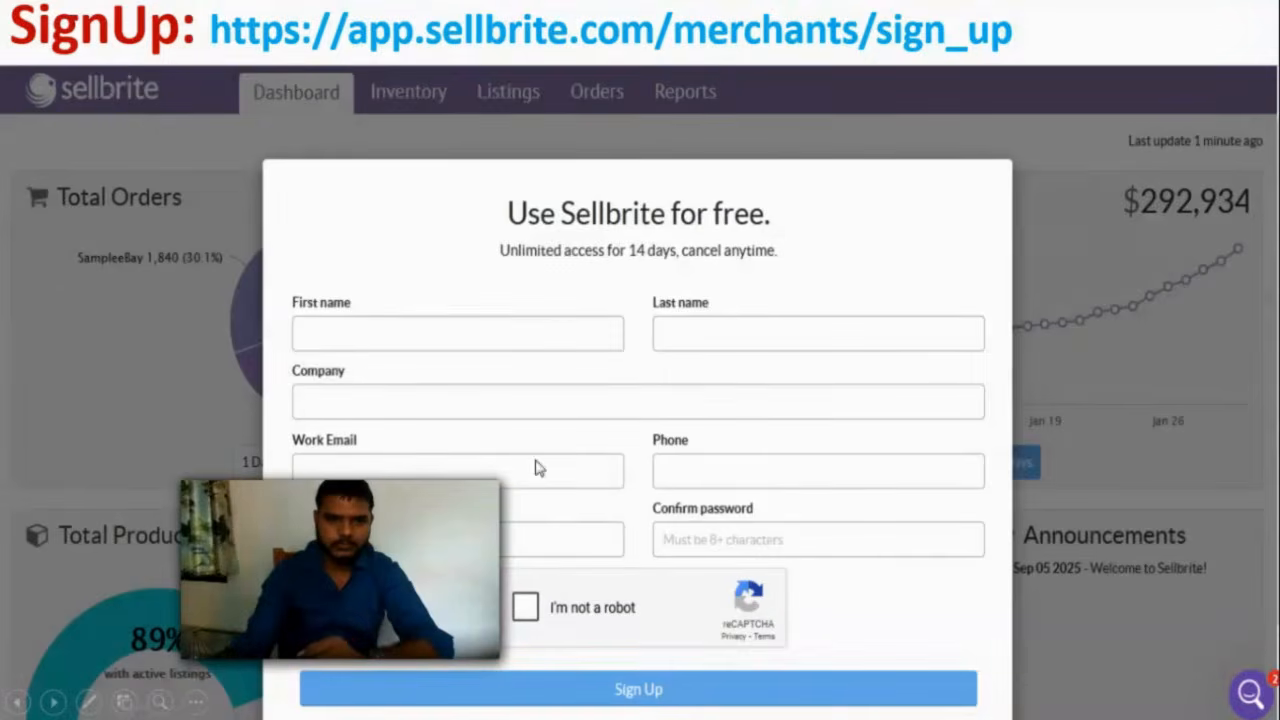
Step: Highlight a passage of text while completing the Sellbrite sign-up
{"action": "mouse_move", "coordinate": [280, 490]}
{"action": "left_click_drag", "start_coordinate": [280, 490], "coordinate": [100, 514]}
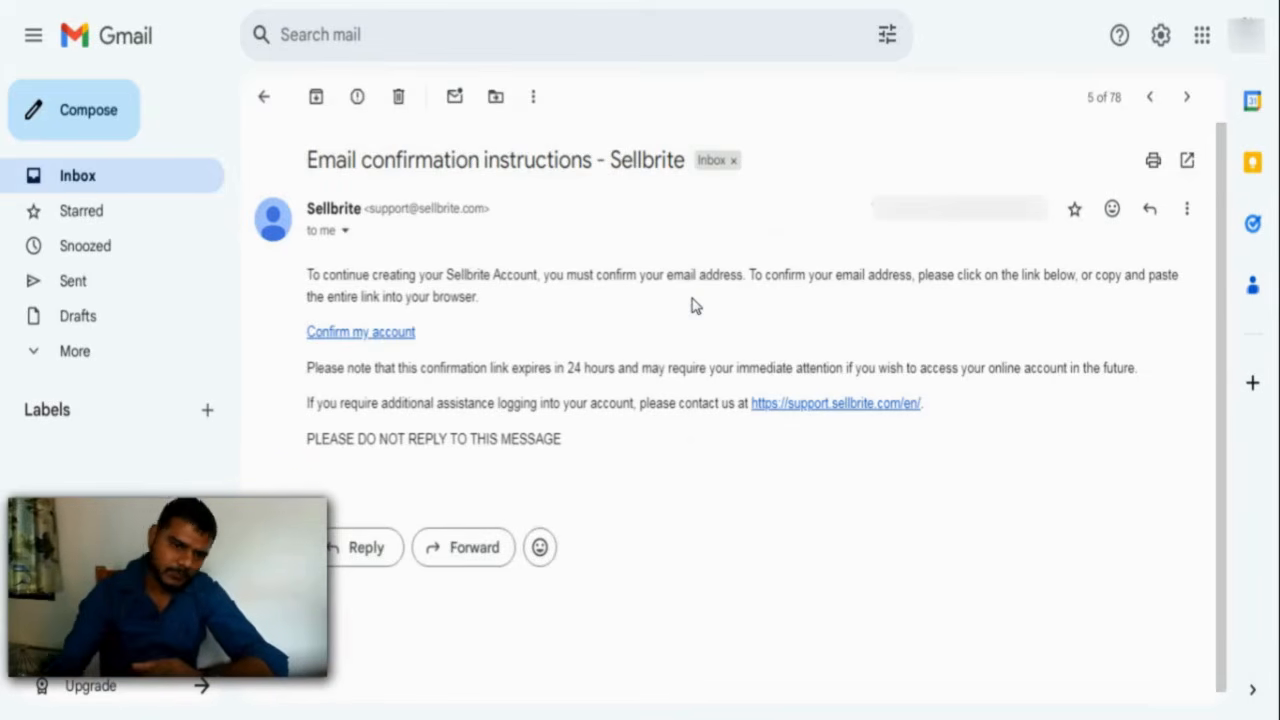
Step: Follow the Confirm my account link in the Sellbrite confirmation email
{"action": "left_click", "coordinate": [375, 338]}
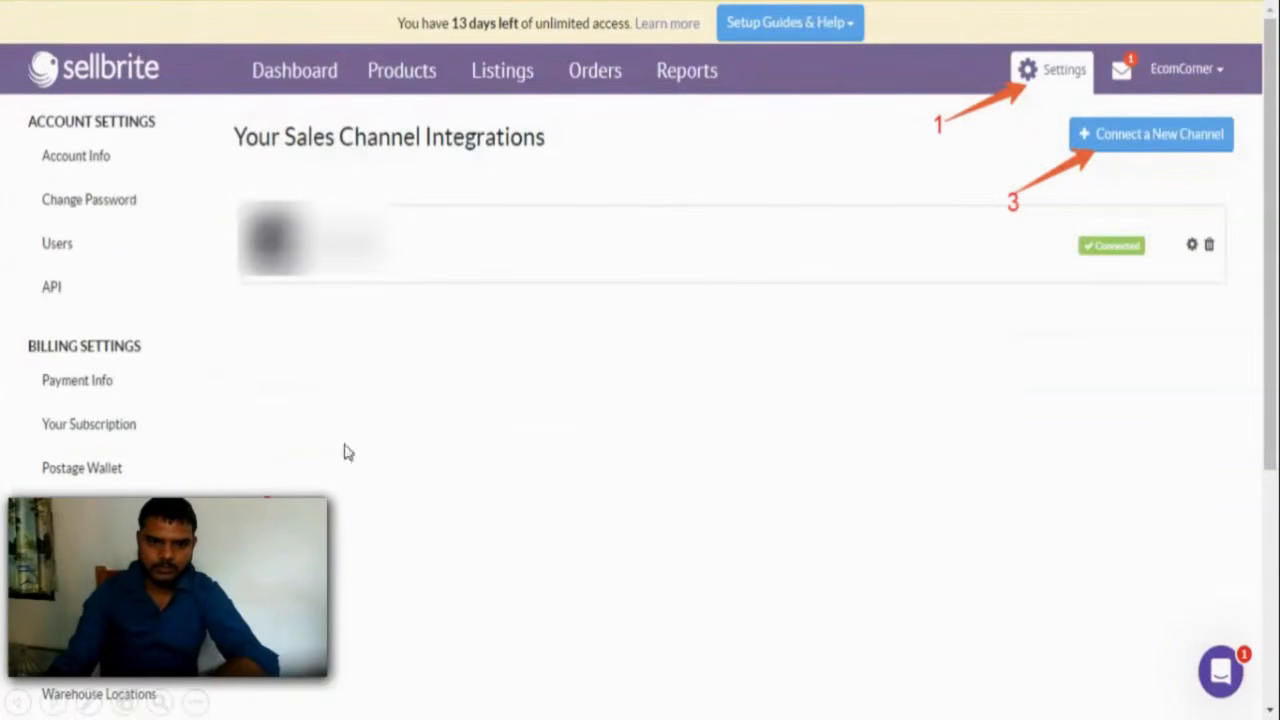
Step: Highlight text on the Sales Channel Integrations page and proceed to connecting a new channel
{"action": "mouse_move", "coordinate": [150, 522]}
{"action": "left_click_drag", "start_coordinate": [150, 527], "coordinate": [647, 512]}
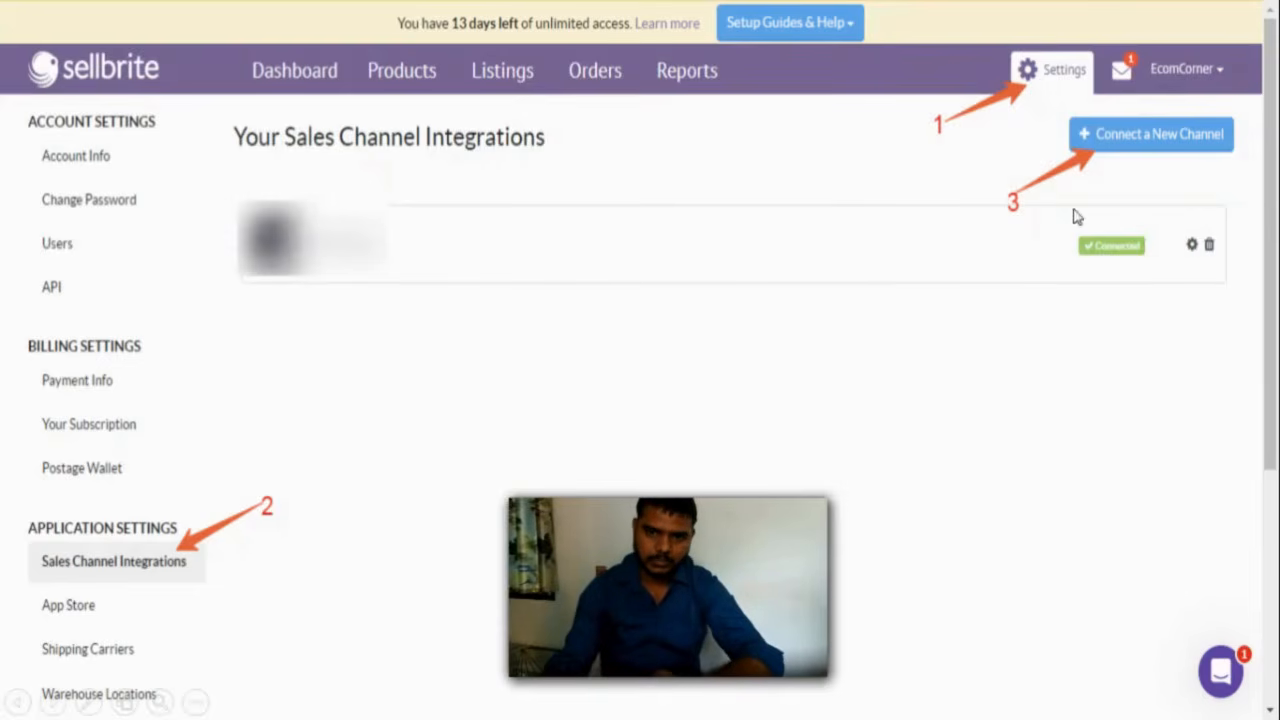
{"action": "left_click", "coordinate": [861, 289]}
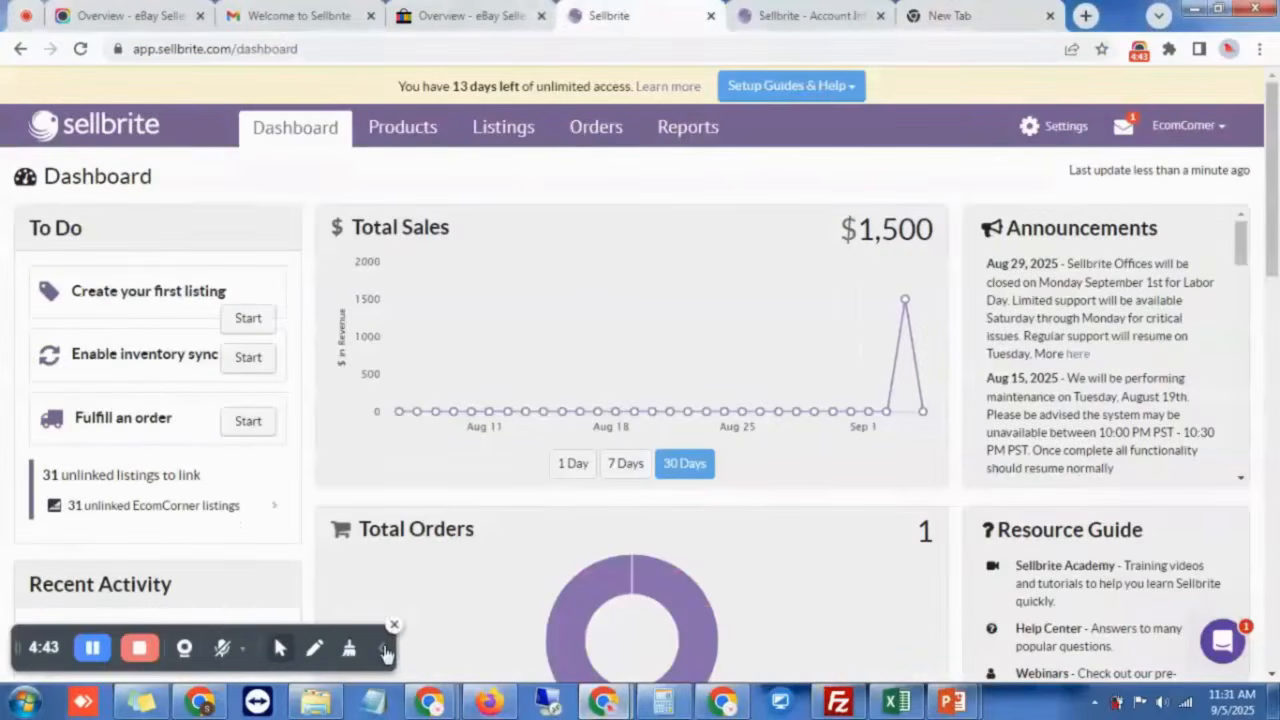
Step: Open All Products from the Products menu to list the 7,780 products
{"action": "left_click", "coordinate": [394, 620]}
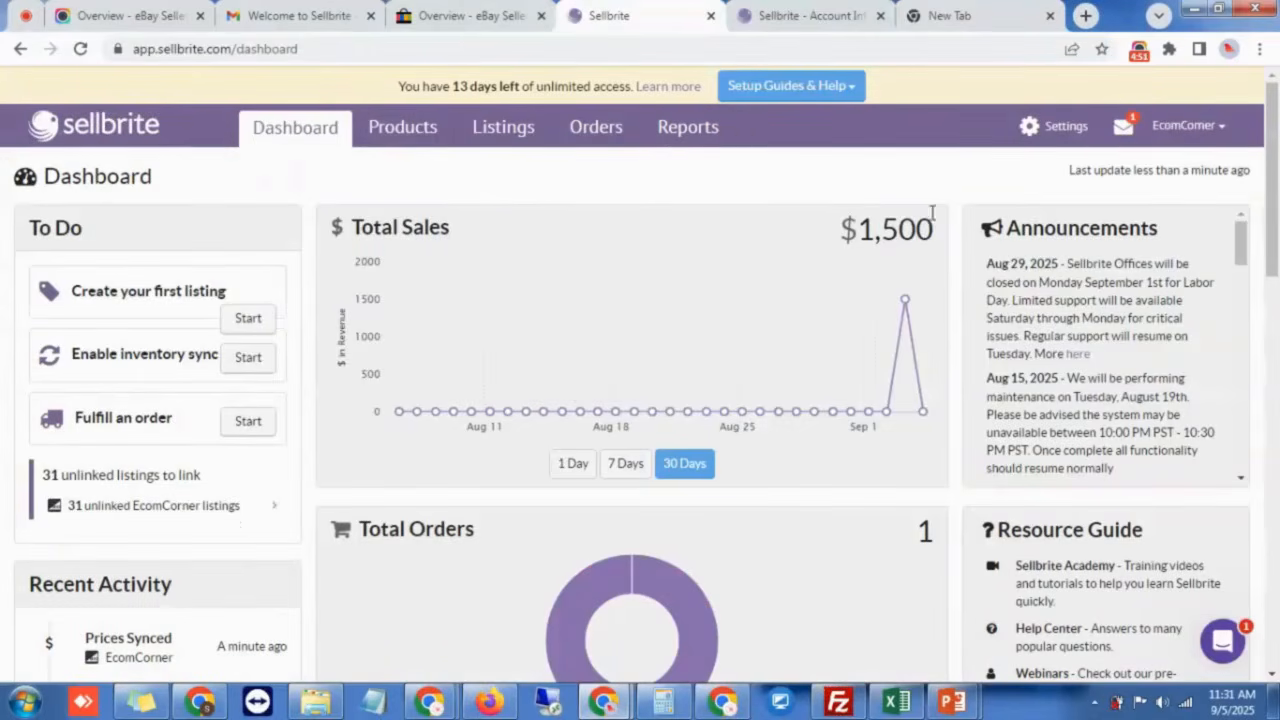
{"action": "mouse_move", "coordinate": [408, 143]}
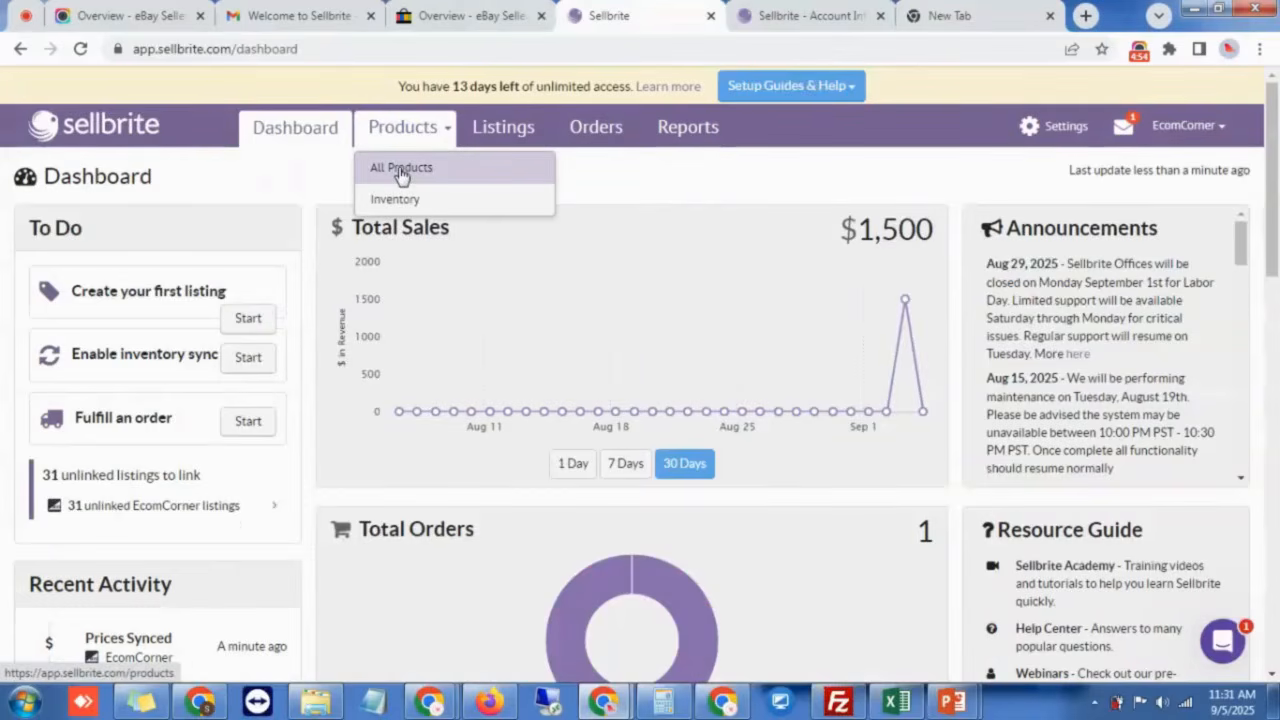
{"action": "left_click", "coordinate": [401, 171]}
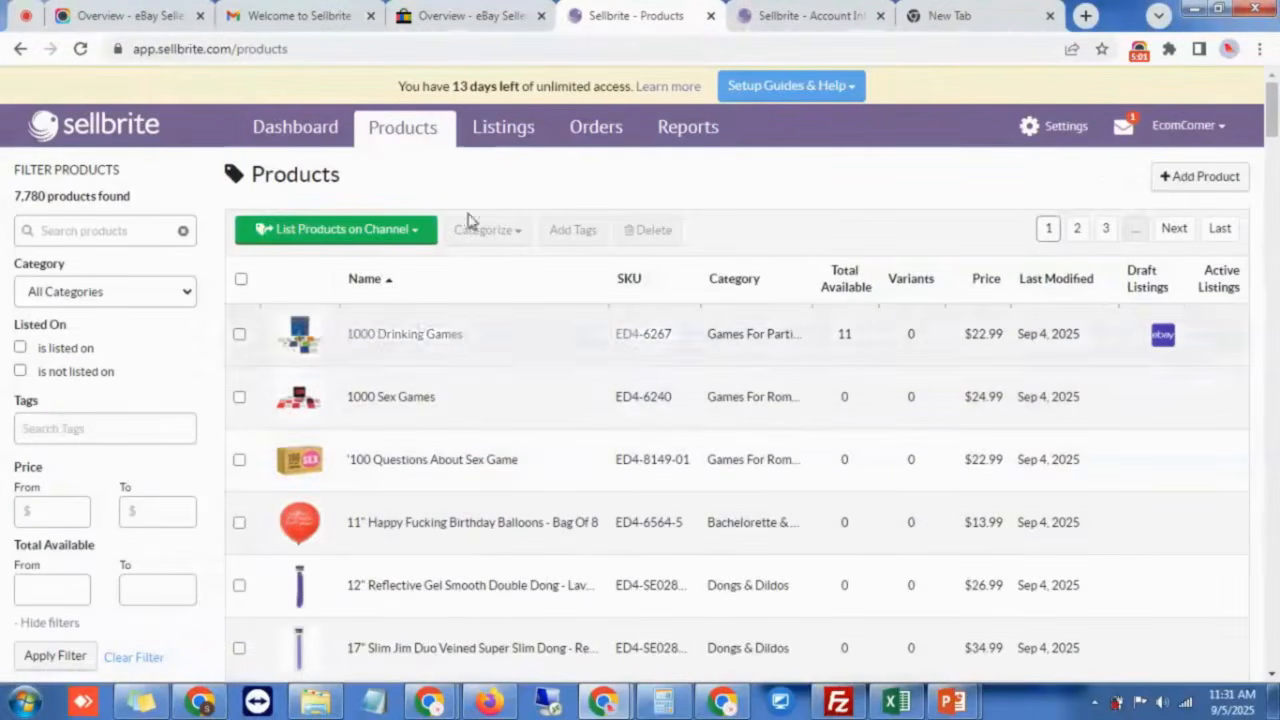
Step: Filter the product list to show the eBay channel's listings
{"action": "left_click", "coordinate": [515, 128]}
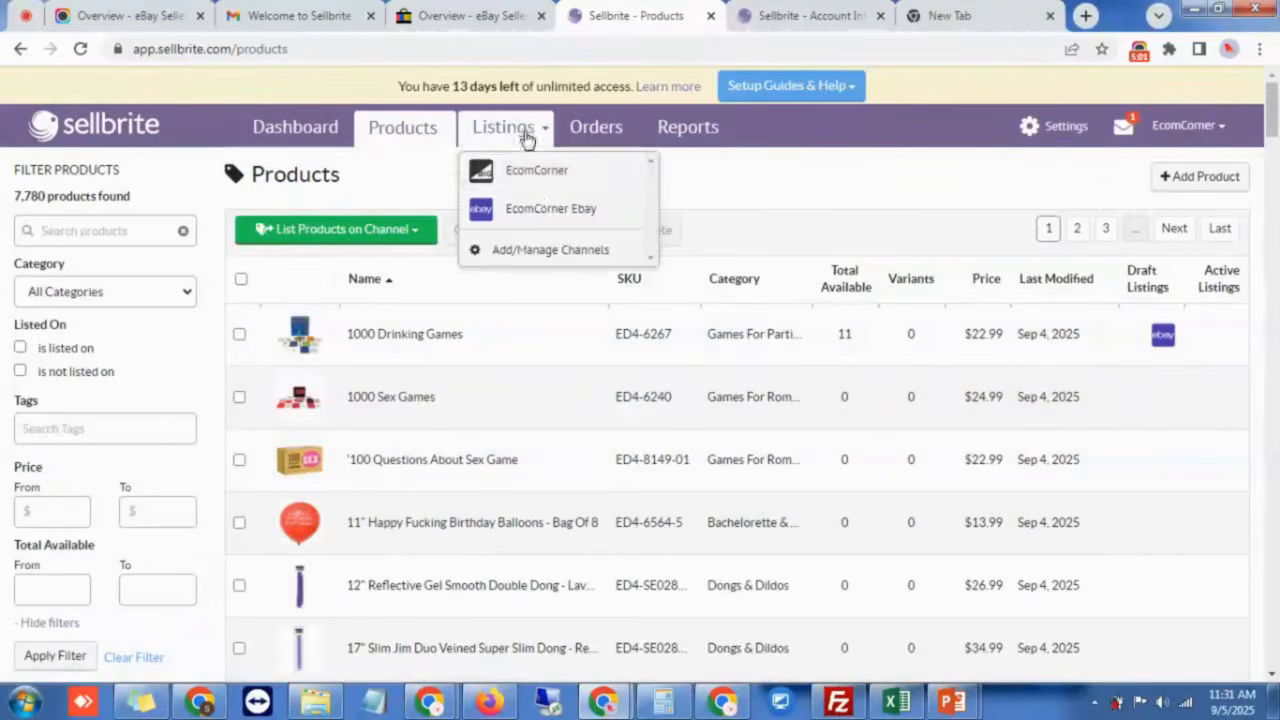
{"action": "left_click", "coordinate": [576, 212]}
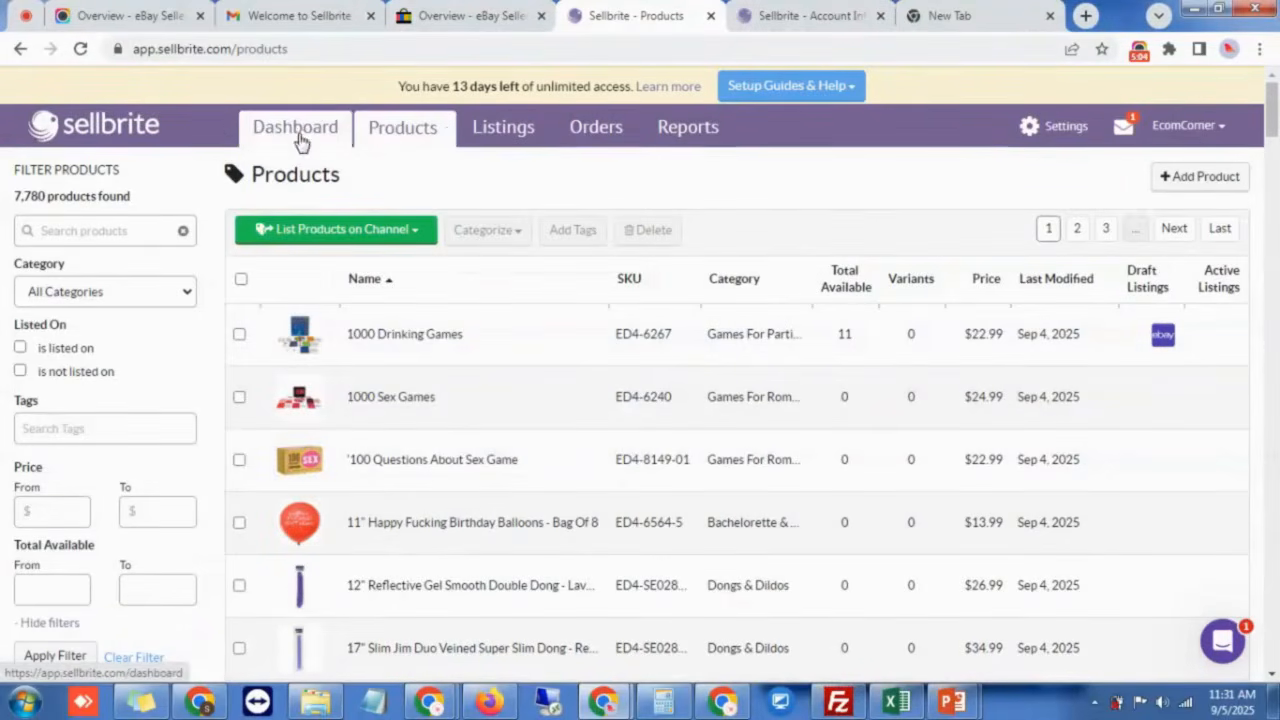
{"action": "mouse_move", "coordinate": [497, 140]}
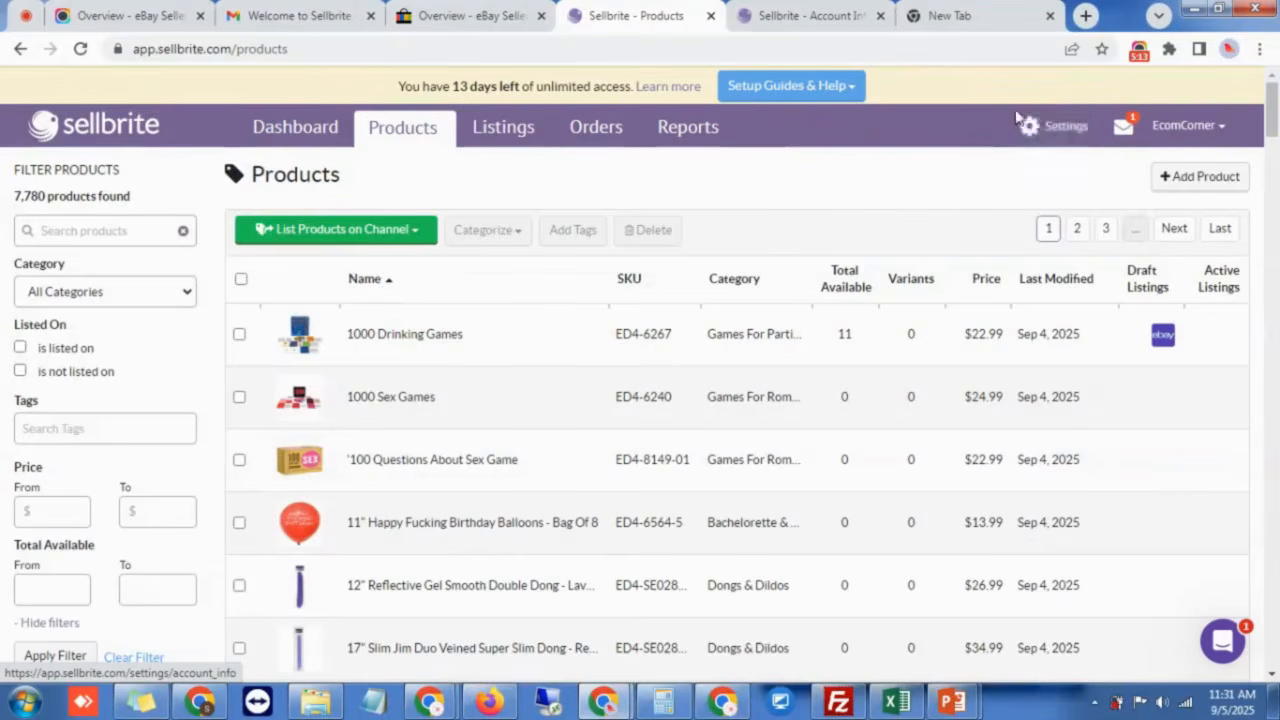
Step: Via Settings > Listing Templates & Recipes, start a new EcomCorner Ebay category template
{"action": "left_click", "coordinate": [1049, 138]}
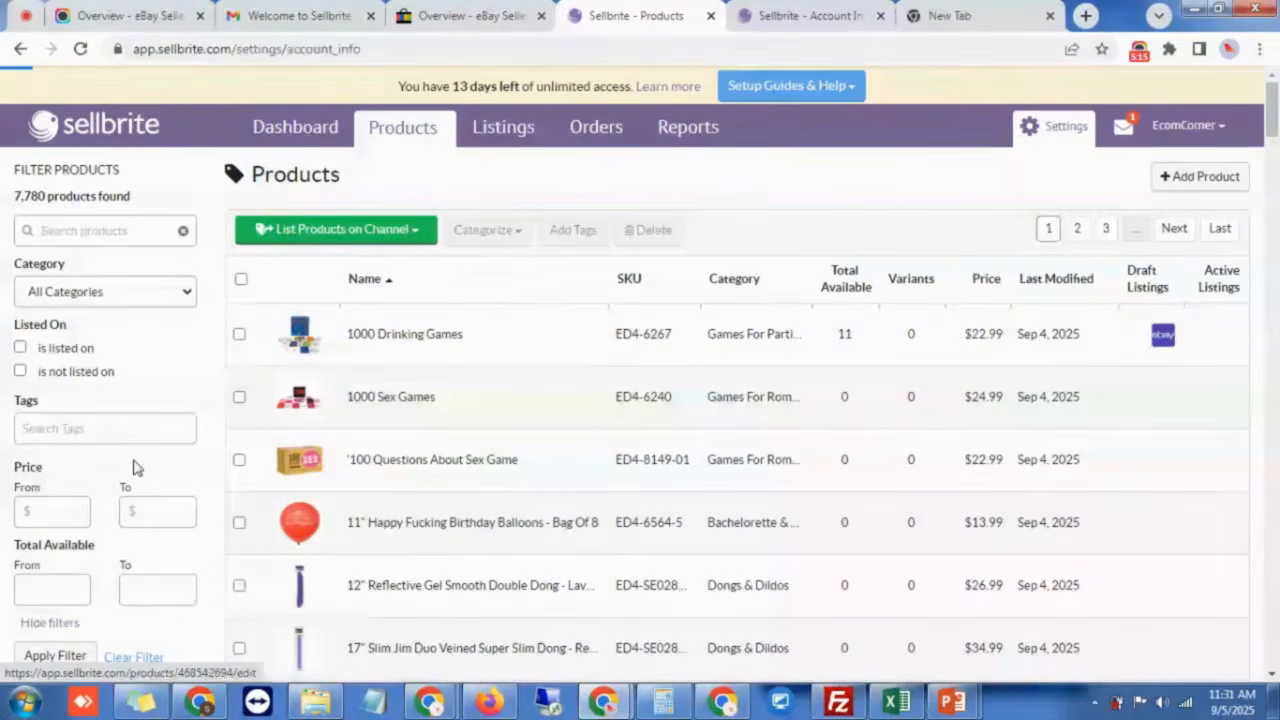
{"action": "scroll", "coordinate": [127, 472], "scroll_direction": "down", "scroll_amount": 3}
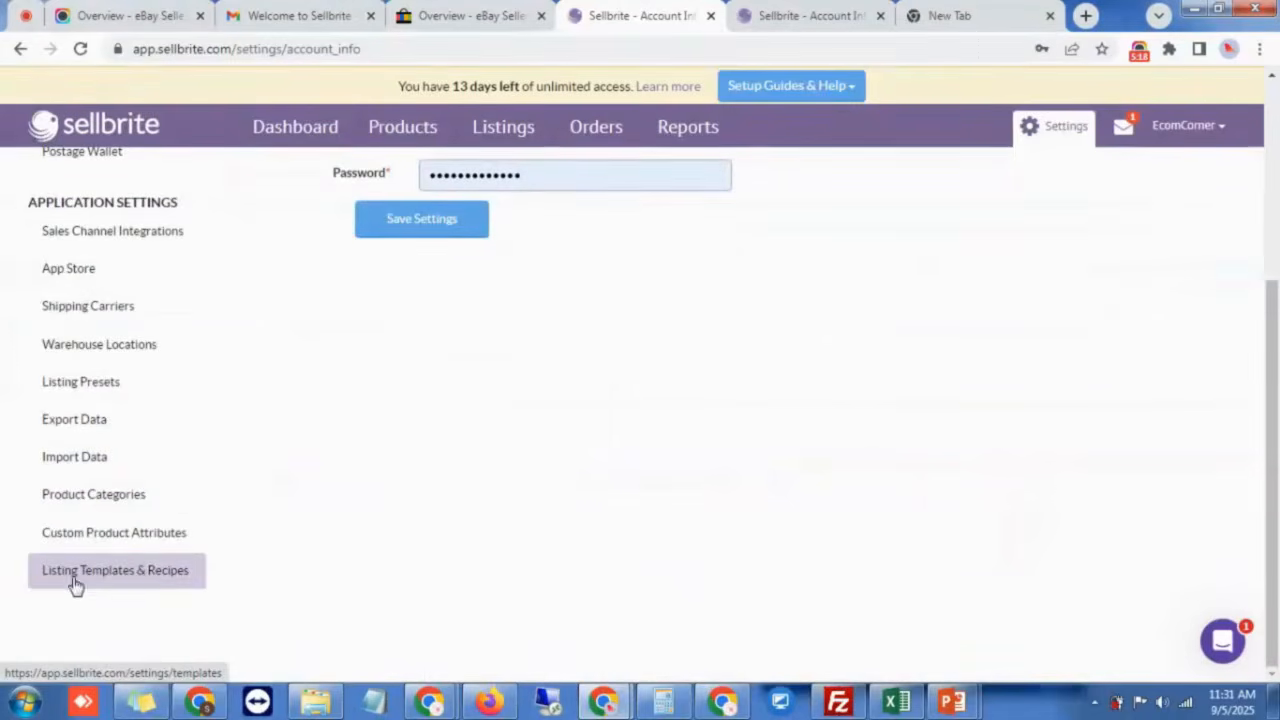
{"action": "left_click", "coordinate": [113, 580]}
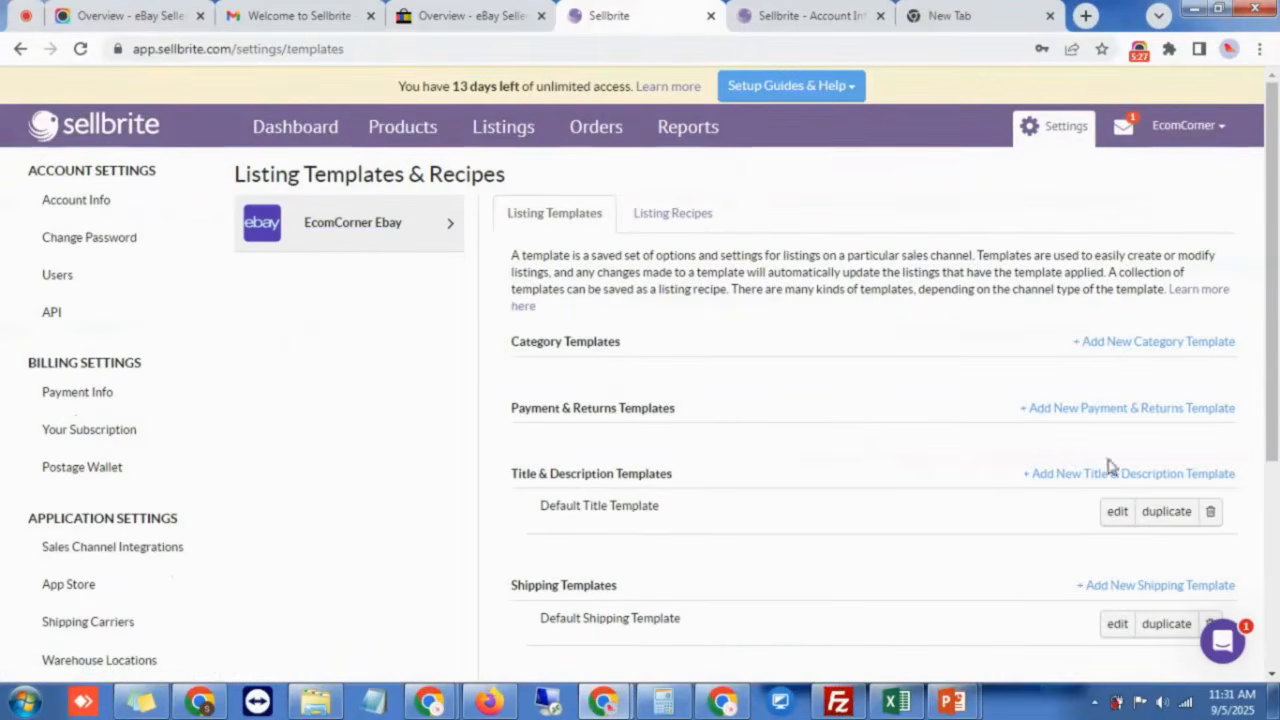
{"action": "scroll", "coordinate": [1037, 471], "scroll_direction": "down", "scroll_amount": 1}
{"action": "scroll", "coordinate": [1035, 494], "scroll_direction": "down", "scroll_amount": 1}
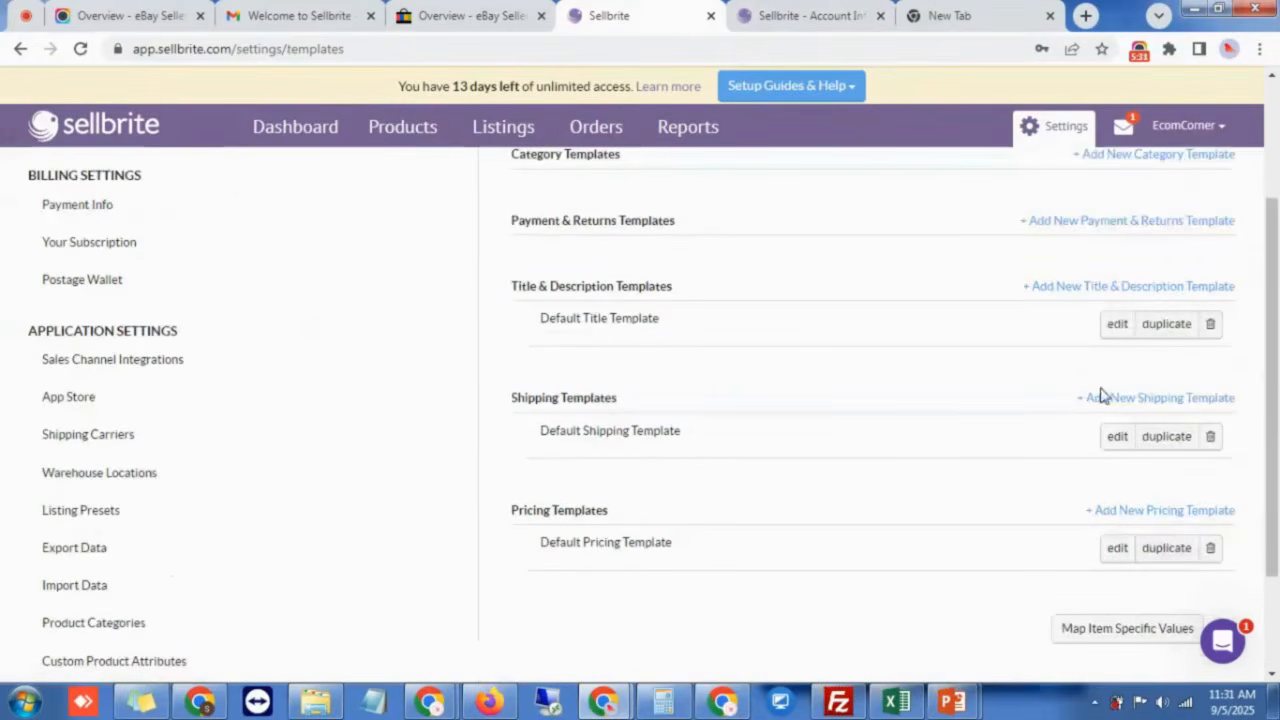
{"action": "scroll", "coordinate": [1101, 424], "scroll_direction": "up", "scroll_amount": 2}
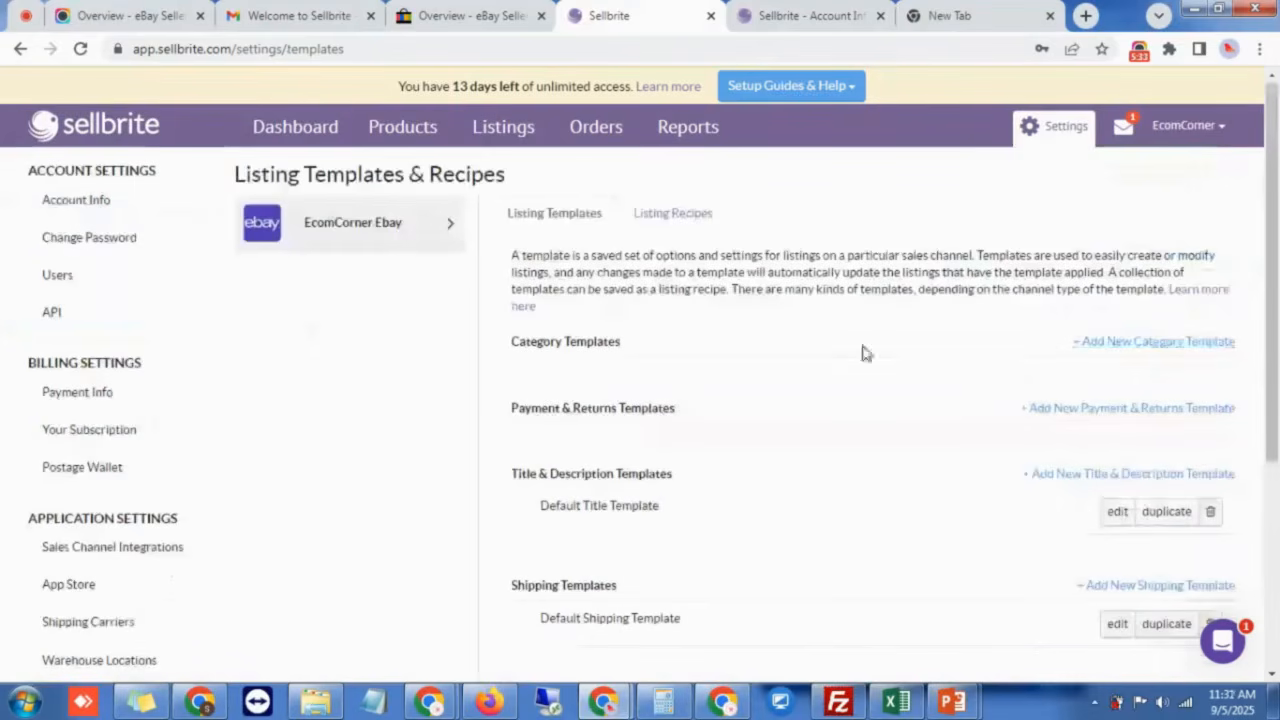
{"action": "left_click", "coordinate": [704, 220]}
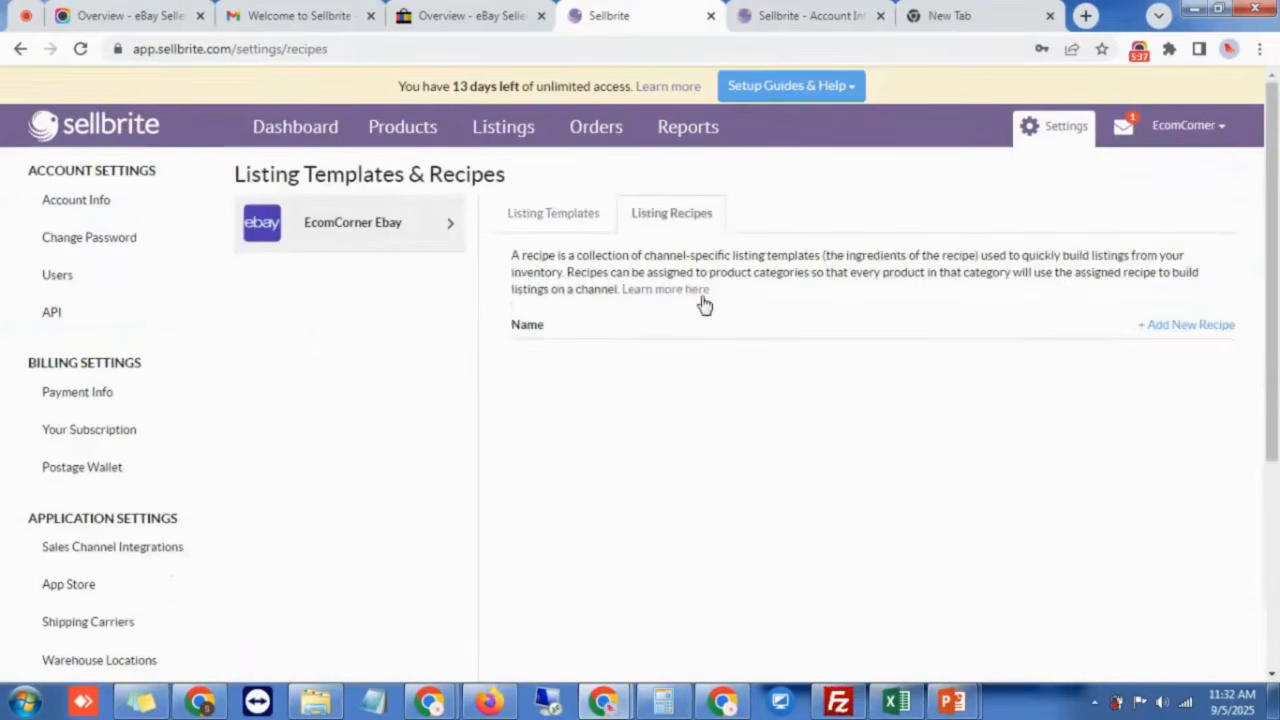
{"action": "left_click", "coordinate": [571, 213]}
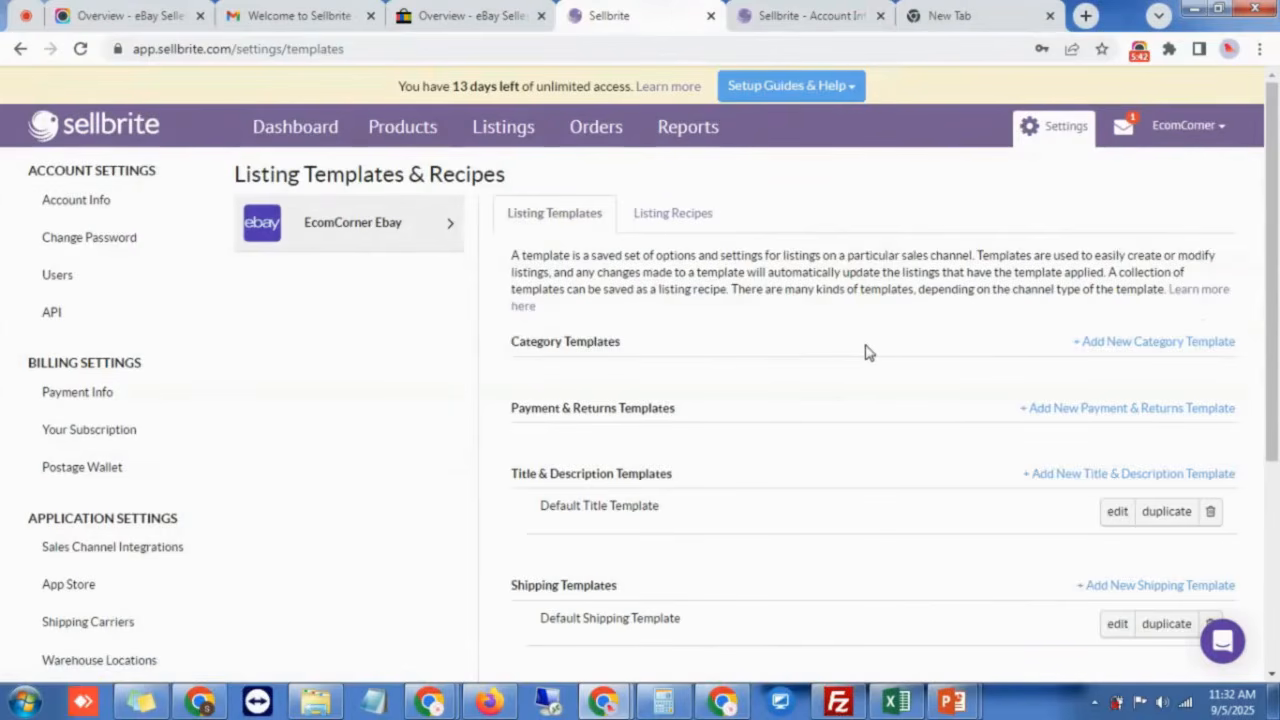
{"action": "left_click", "coordinate": [1138, 344]}
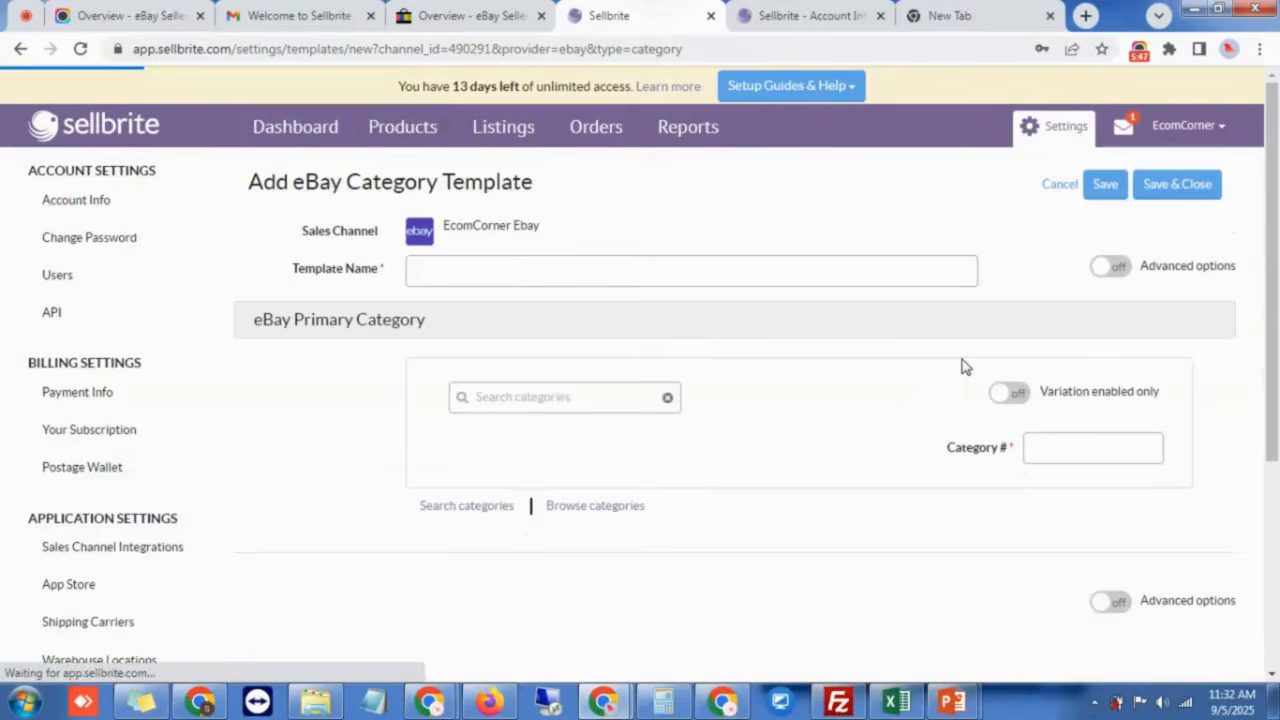
Step: Name the template Party Item Category and choose Party Decorations (170103) as primary category
{"action": "left_click", "coordinate": [536, 266]}
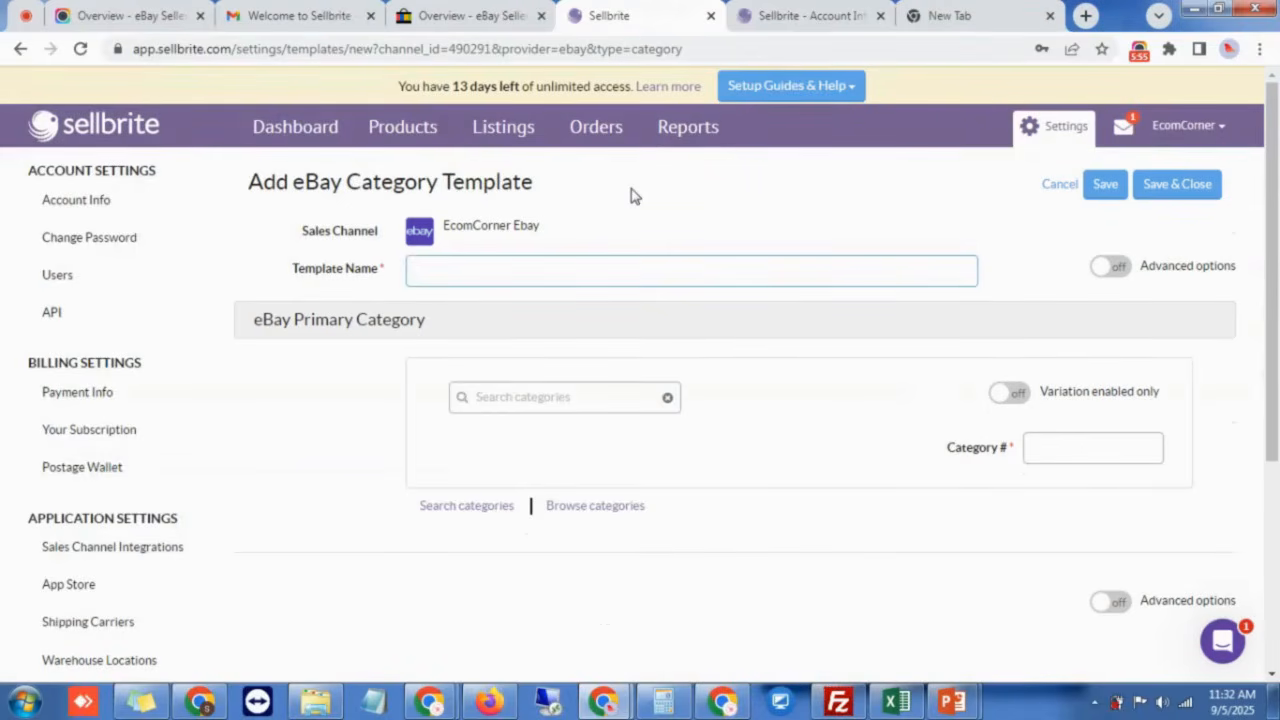
{"action": "type", "text": "Par"}
{"action": "type", "text": "ty S"}
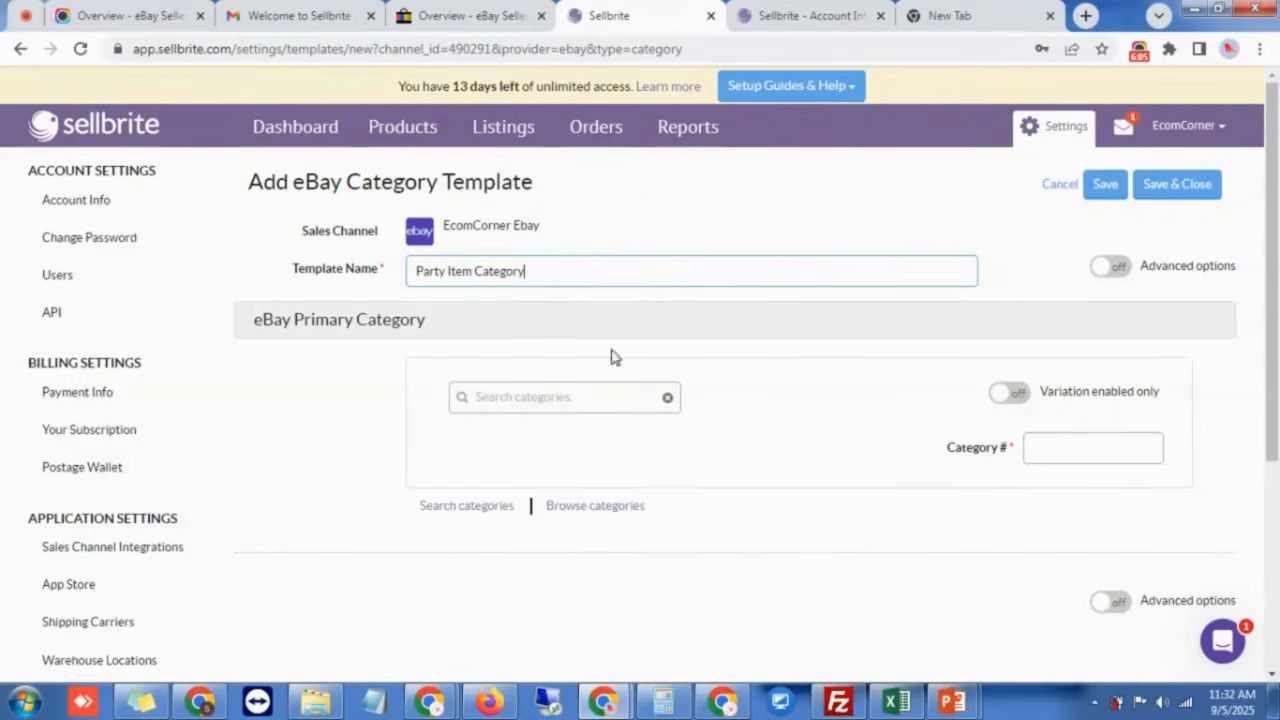
{"action": "left_click", "coordinate": [551, 386]}
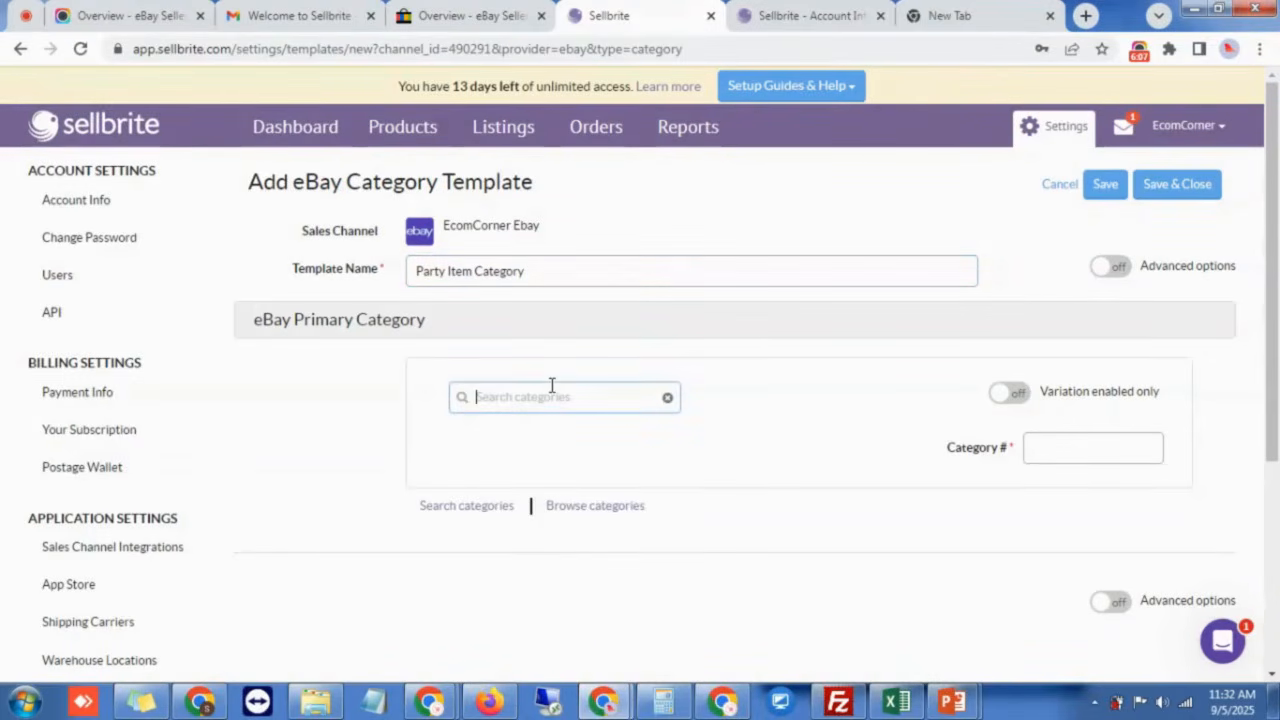
{"action": "type", "text": "party"}
{"action": "scroll", "coordinate": [606, 386], "scroll_direction": "down", "scroll_amount": 2}
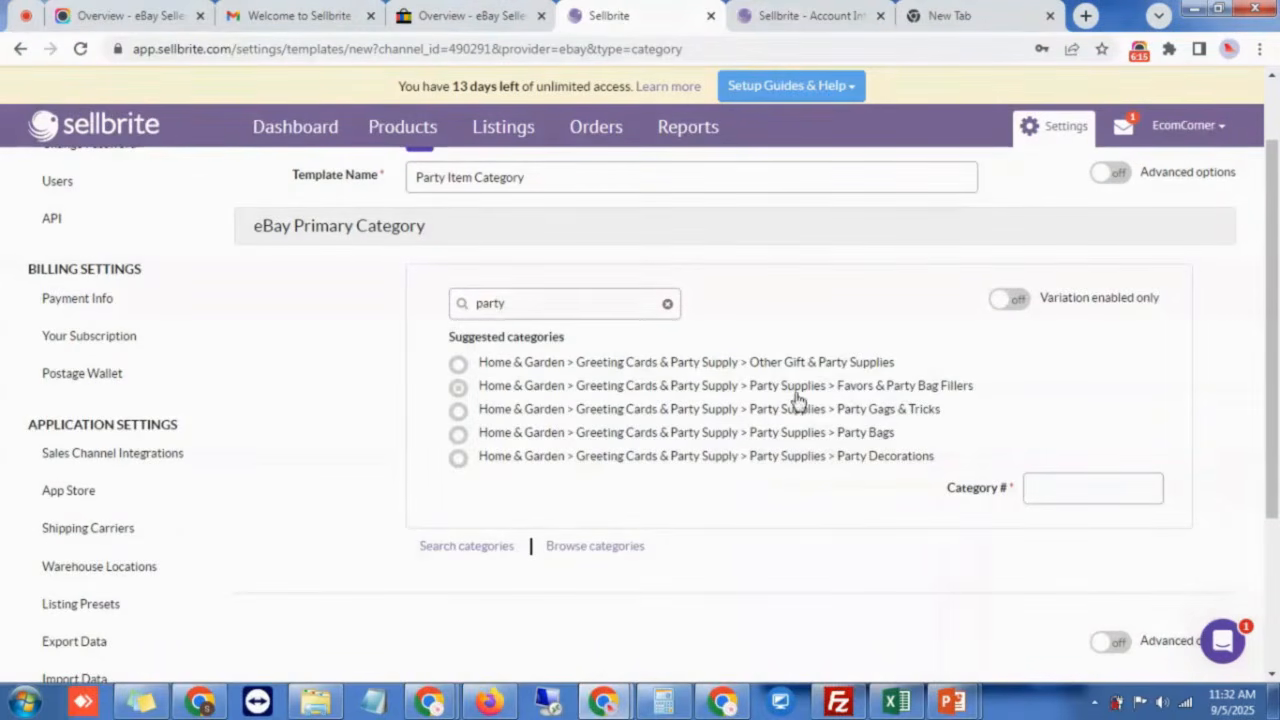
{"action": "left_click", "coordinate": [850, 458]}
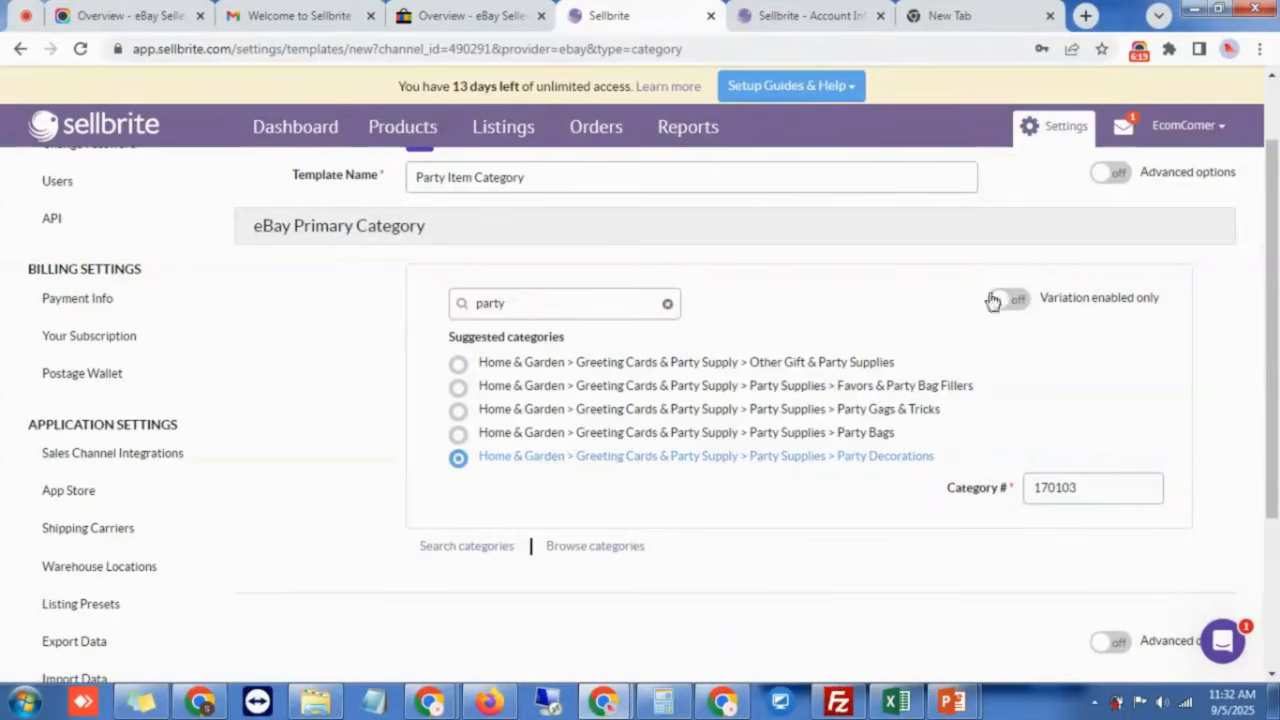
{"action": "left_click", "coordinate": [1126, 178]}
{"action": "scroll", "coordinate": [786, 409], "scroll_direction": "down", "scroll_amount": 3}
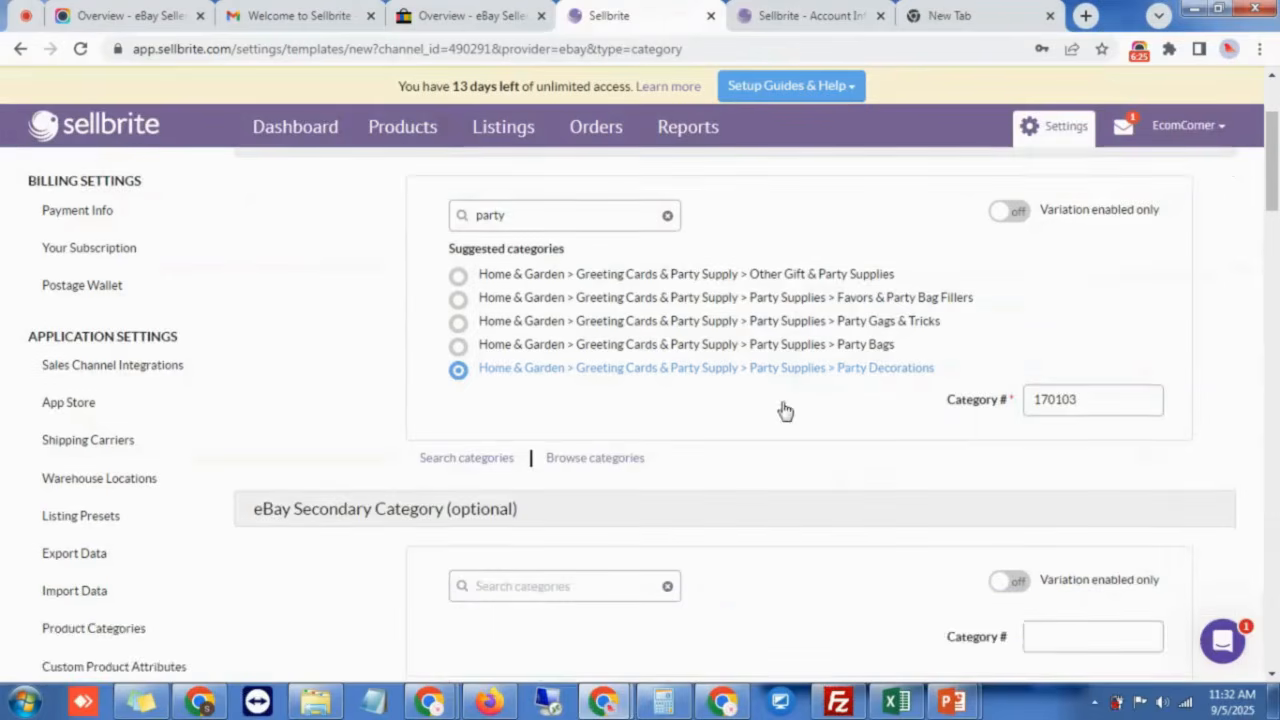
{"action": "scroll", "coordinate": [786, 409], "scroll_direction": "down", "scroll_amount": 3}
{"action": "scroll", "coordinate": [529, 437], "scroll_direction": "up", "scroll_amount": 1}
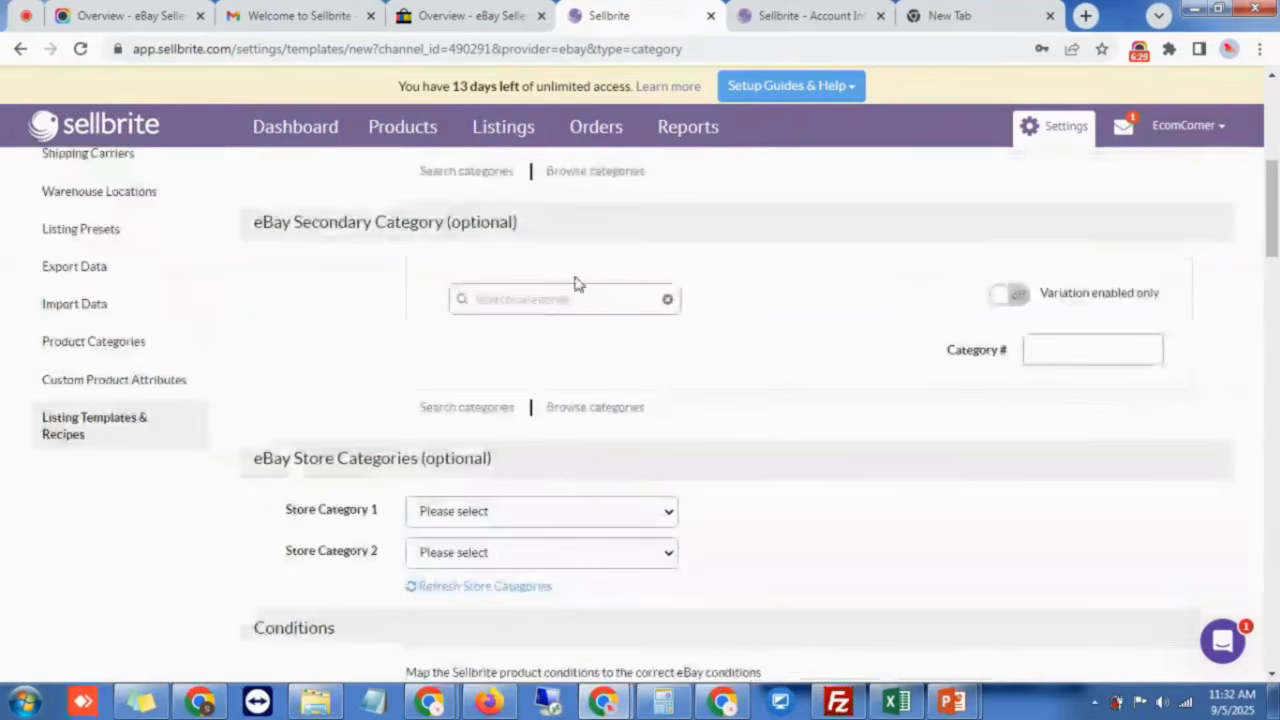
{"action": "scroll", "coordinate": [966, 329], "scroll_direction": "down", "scroll_amount": 4}
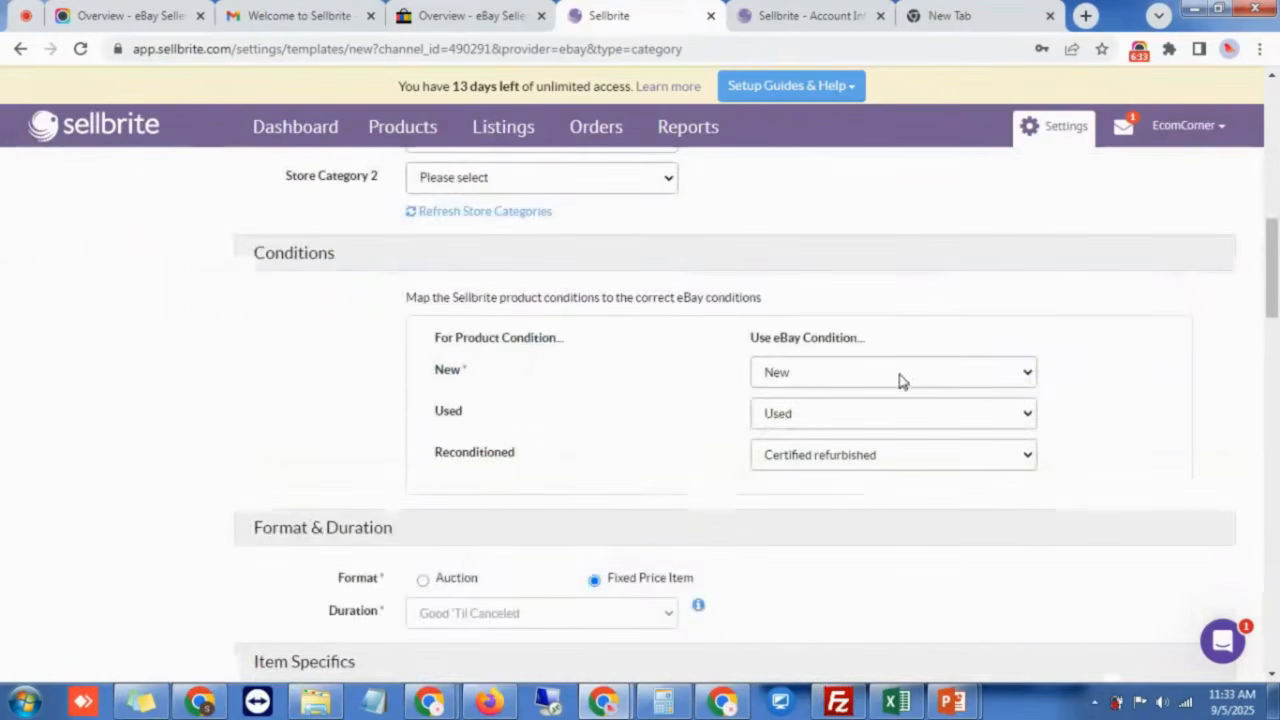
{"action": "scroll", "coordinate": [917, 457], "scroll_direction": "down", "scroll_amount": 1}
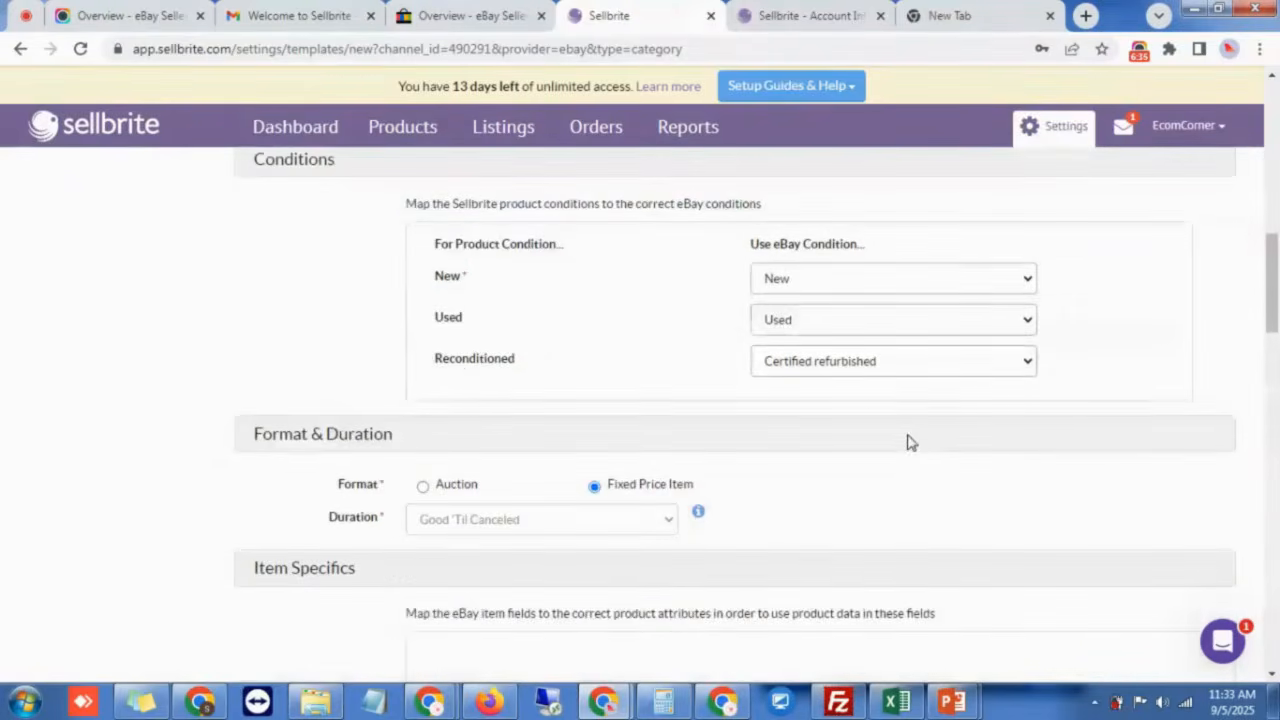
{"action": "scroll", "coordinate": [895, 408], "scroll_direction": "down", "scroll_amount": 1}
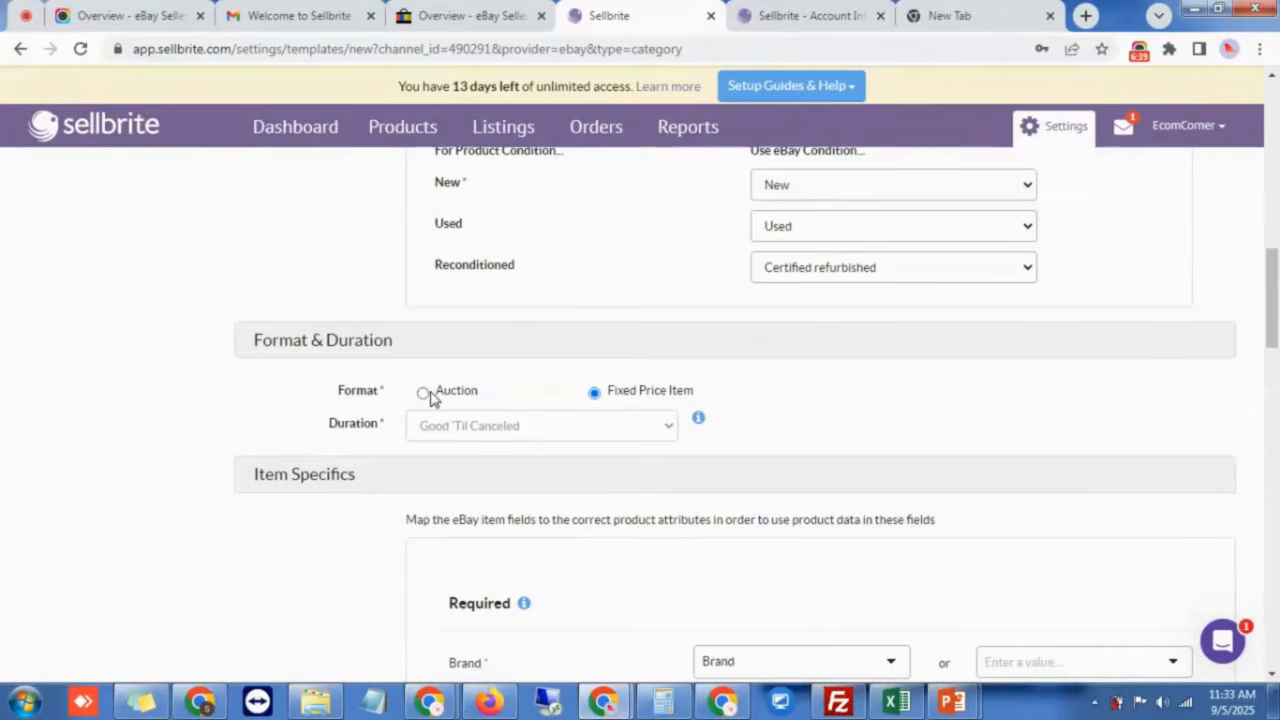
{"action": "scroll", "coordinate": [590, 370], "scroll_direction": "down", "scroll_amount": 1}
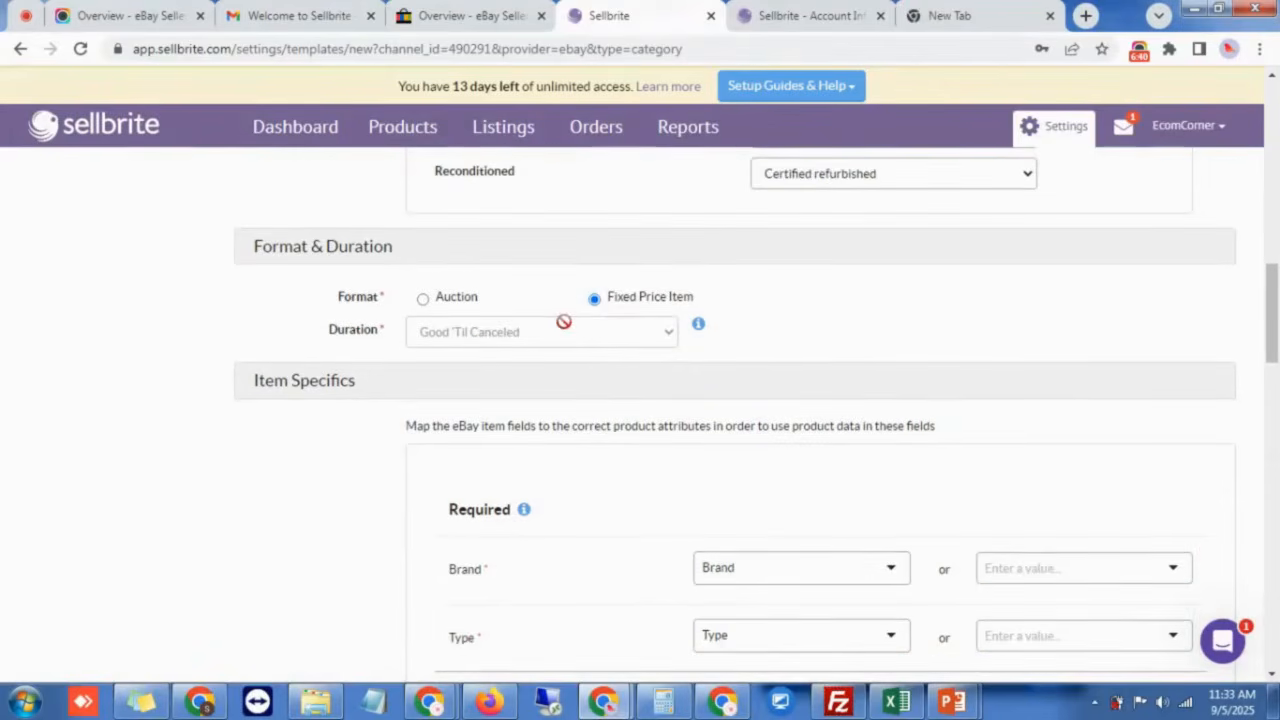
{"action": "scroll", "coordinate": [645, 397], "scroll_direction": "down", "scroll_amount": 2}
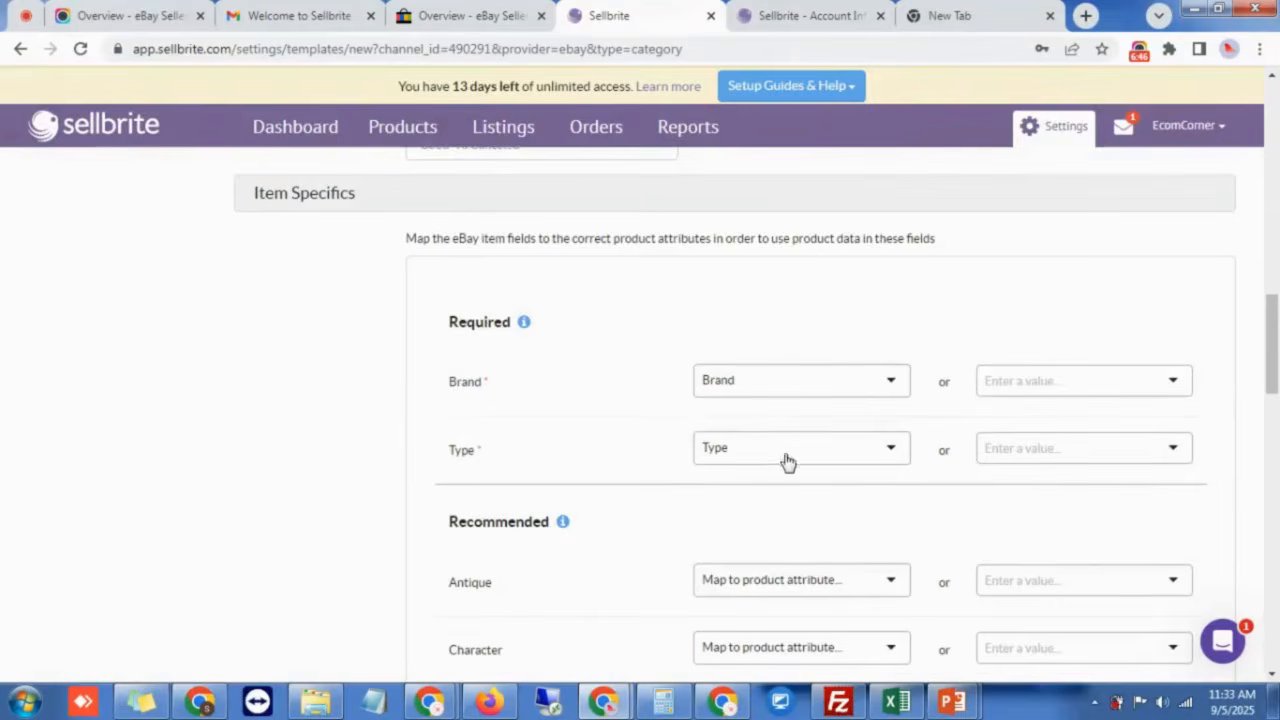
Step: Add Party items as the value of the required Type item specific
{"action": "left_click", "coordinate": [1031, 450]}
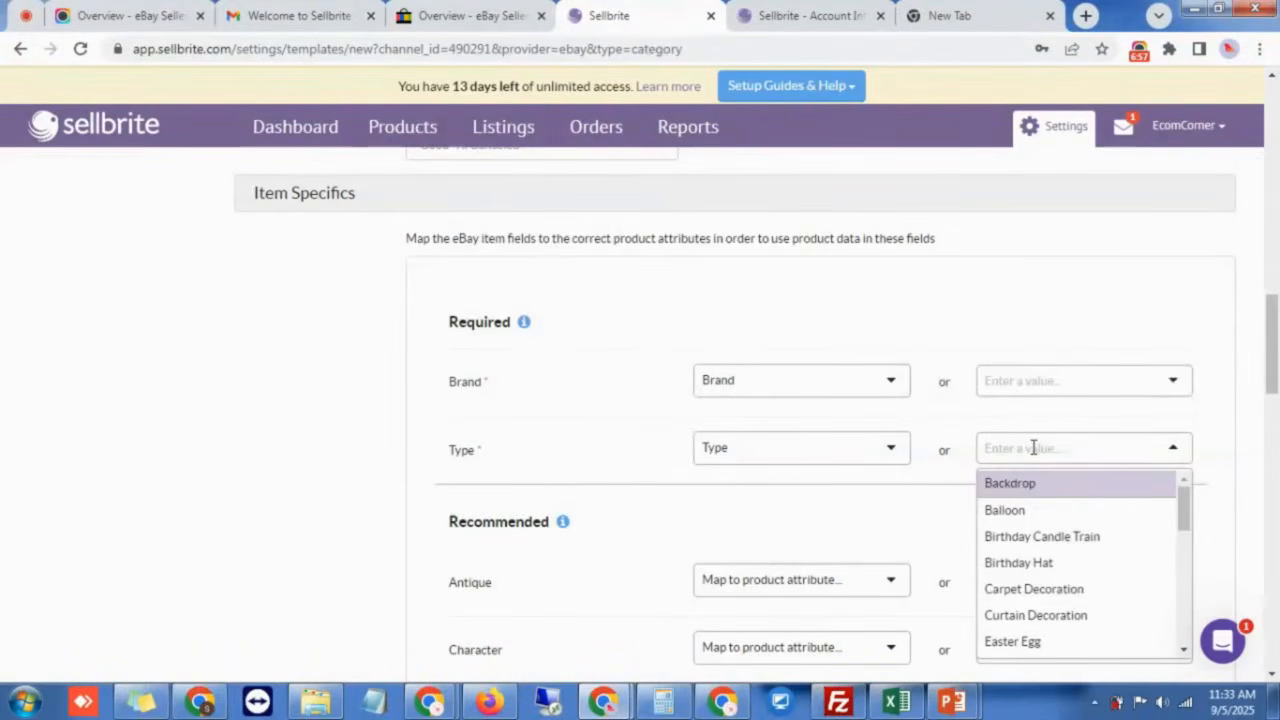
{"action": "type", "text": "PA"}
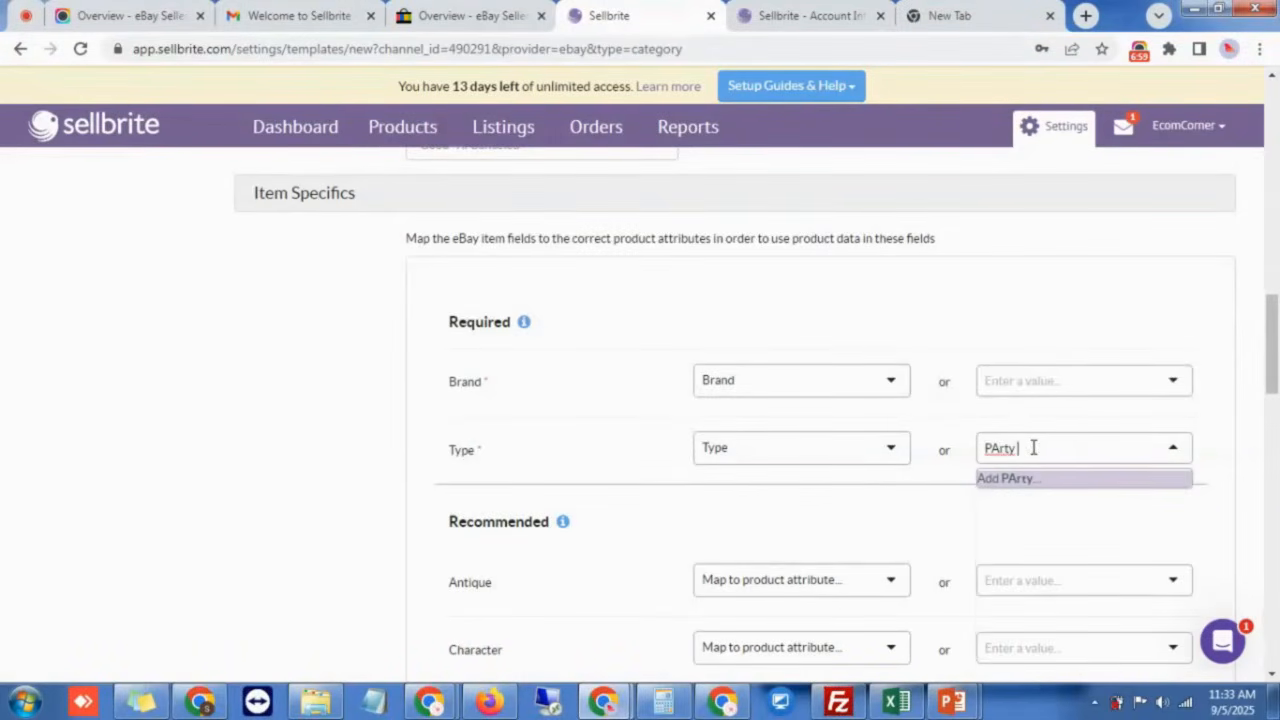
{"action": "type", "text": "rty"}
{"action": "key", "text": "BackSpace"}
{"action": "key", "text": "BackSpace"}
{"action": "key", "text": "BackSpace"}
{"action": "key", "text": "BackSpace"}
{"action": "key", "text": "BackSpace"}
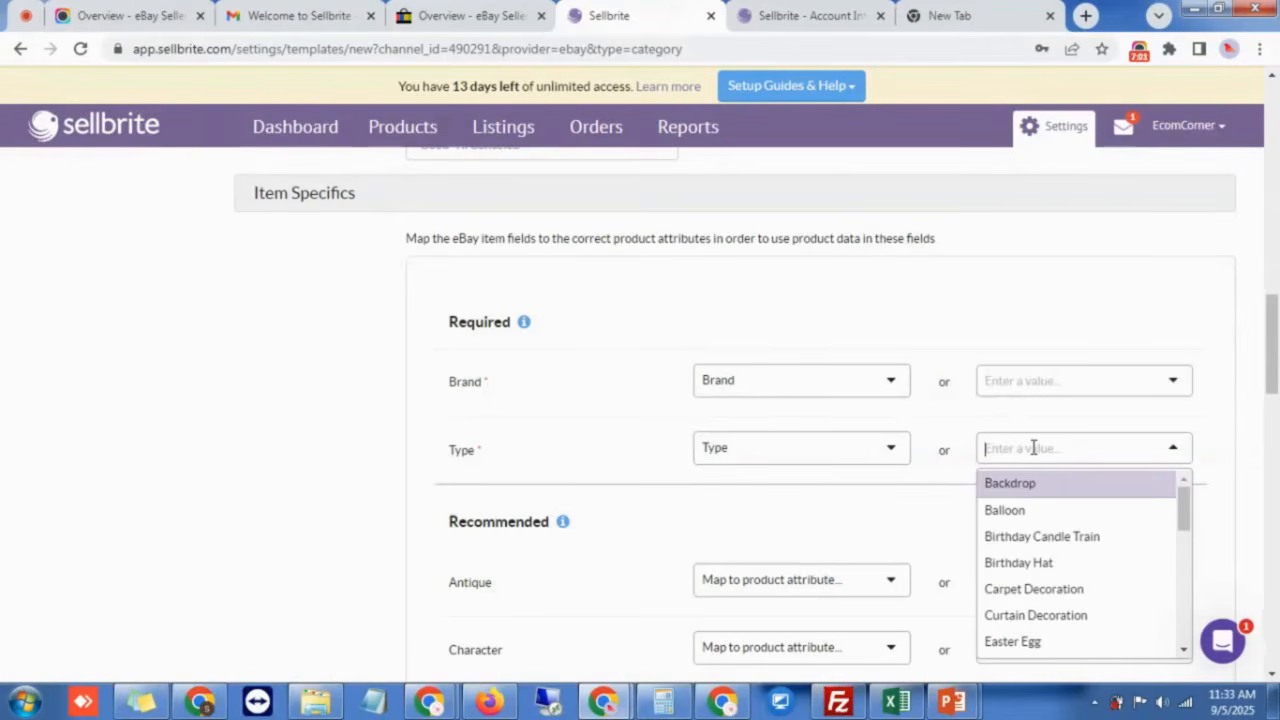
{"action": "type", "text": "Pa"}
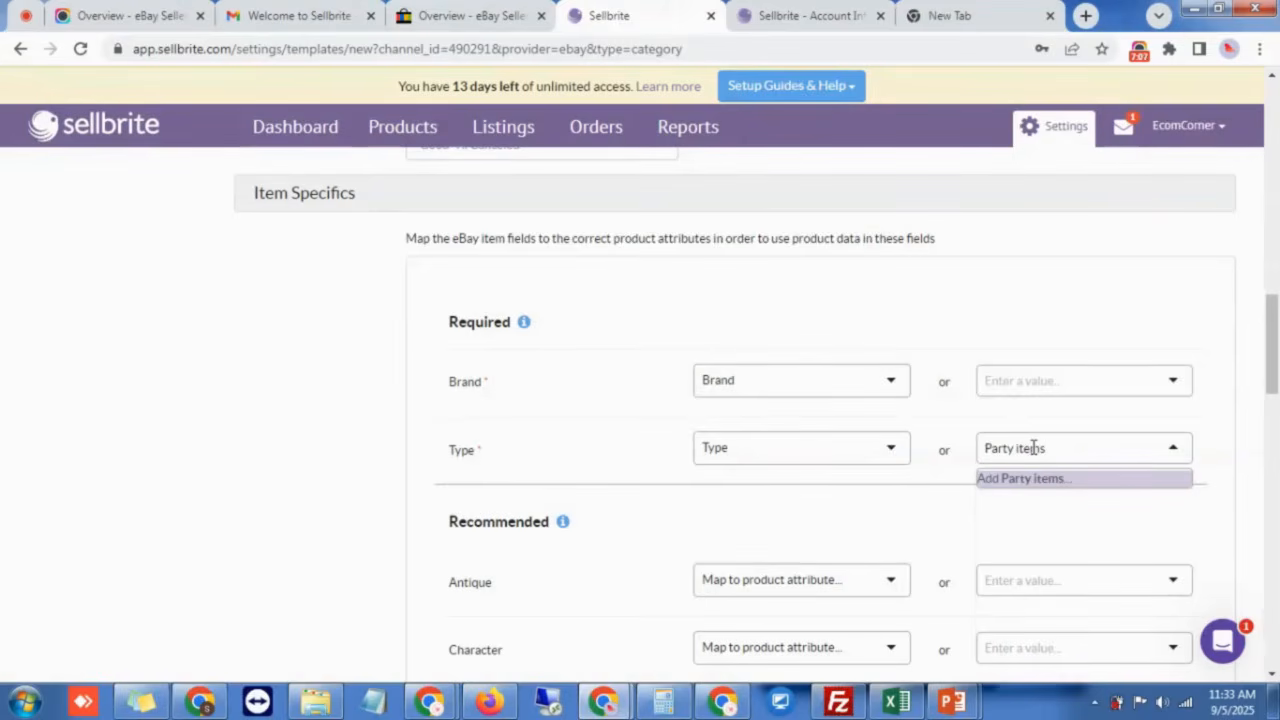
{"action": "type", "text": "rty items"}
{"action": "left_click", "coordinate": [1068, 480]}
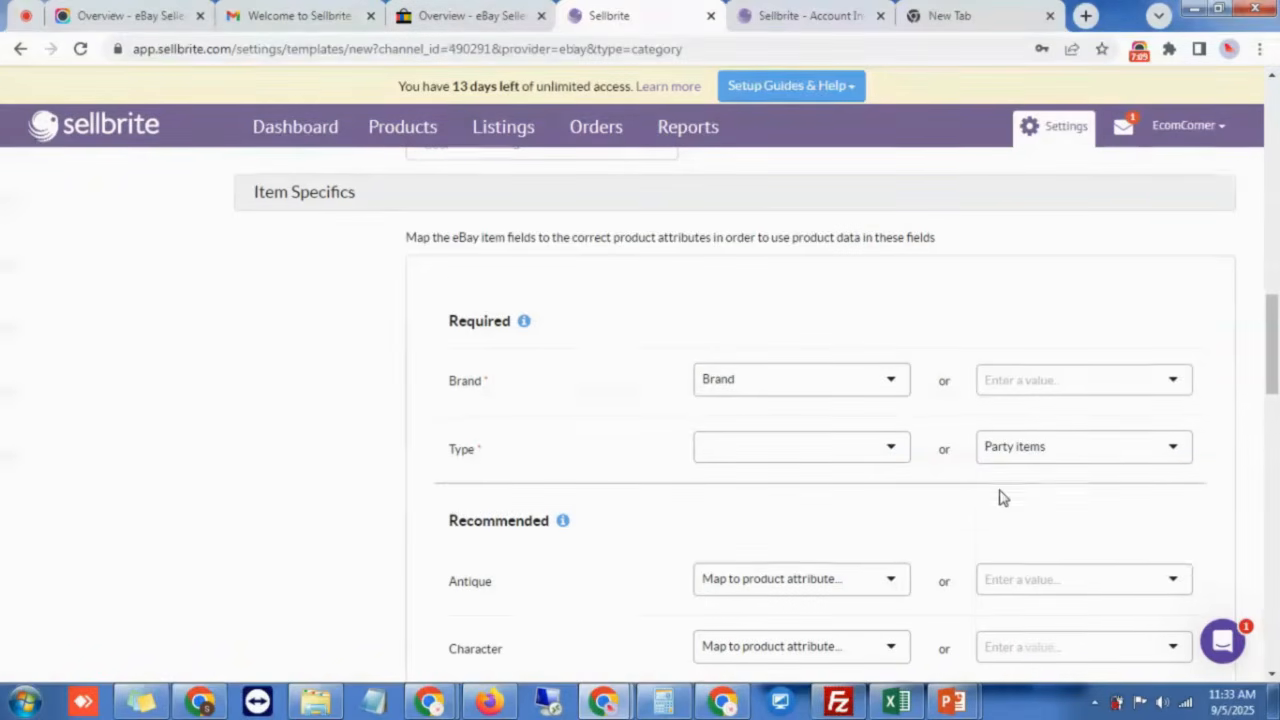
Step: Review the value choices for the Antique and Character item specifics without picking any
{"action": "scroll", "coordinate": [1000, 496], "scroll_direction": "down", "scroll_amount": 3}
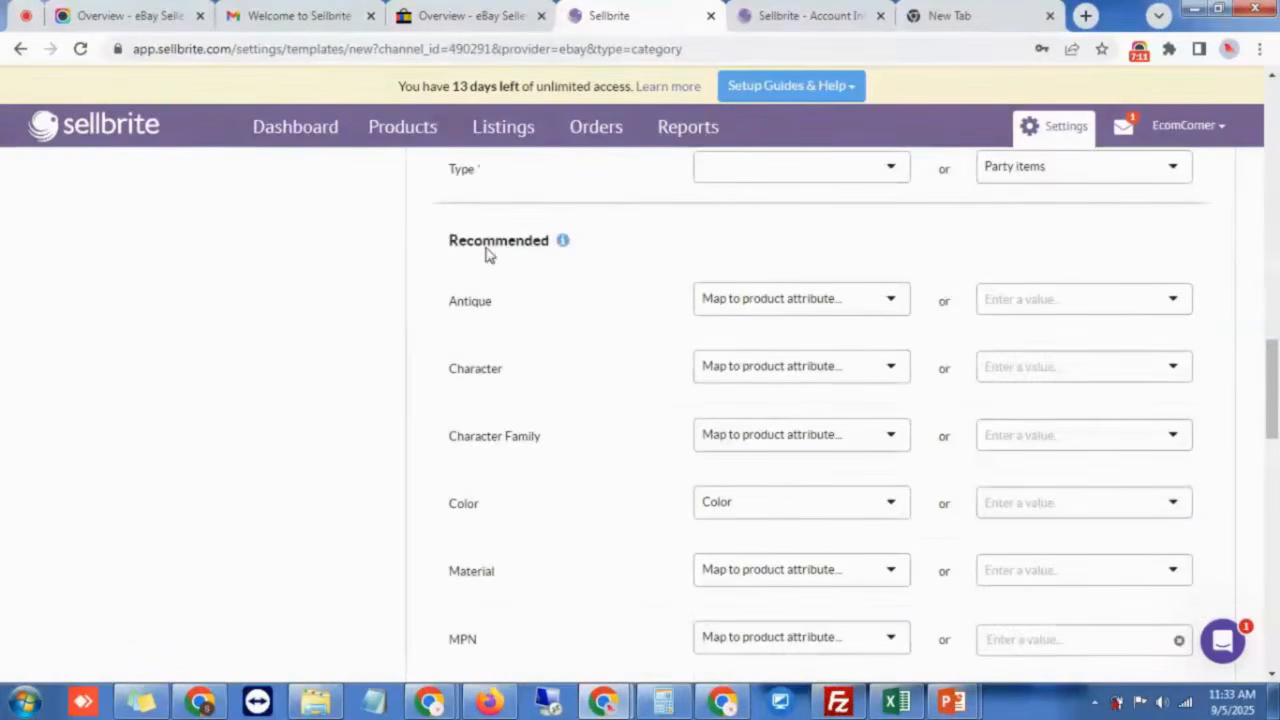
{"action": "double_click", "coordinate": [489, 248]}
{"action": "left_click", "coordinate": [560, 268]}
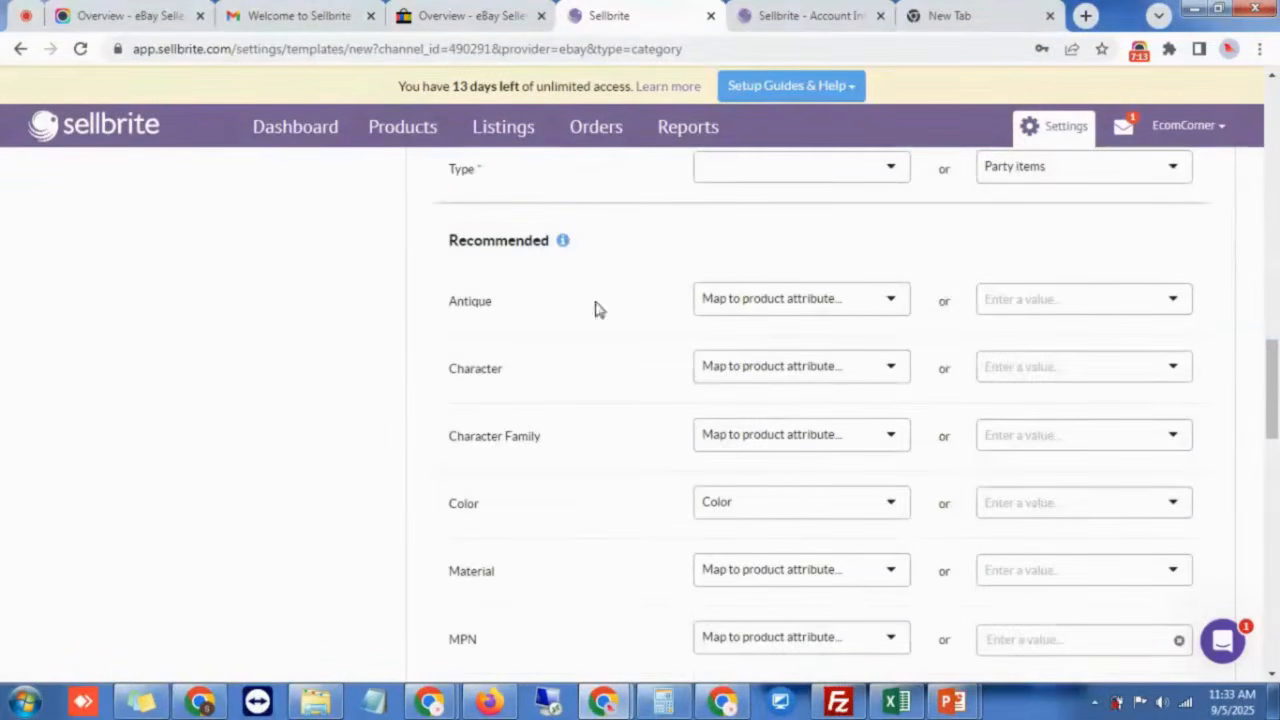
{"action": "left_click", "coordinate": [994, 309]}
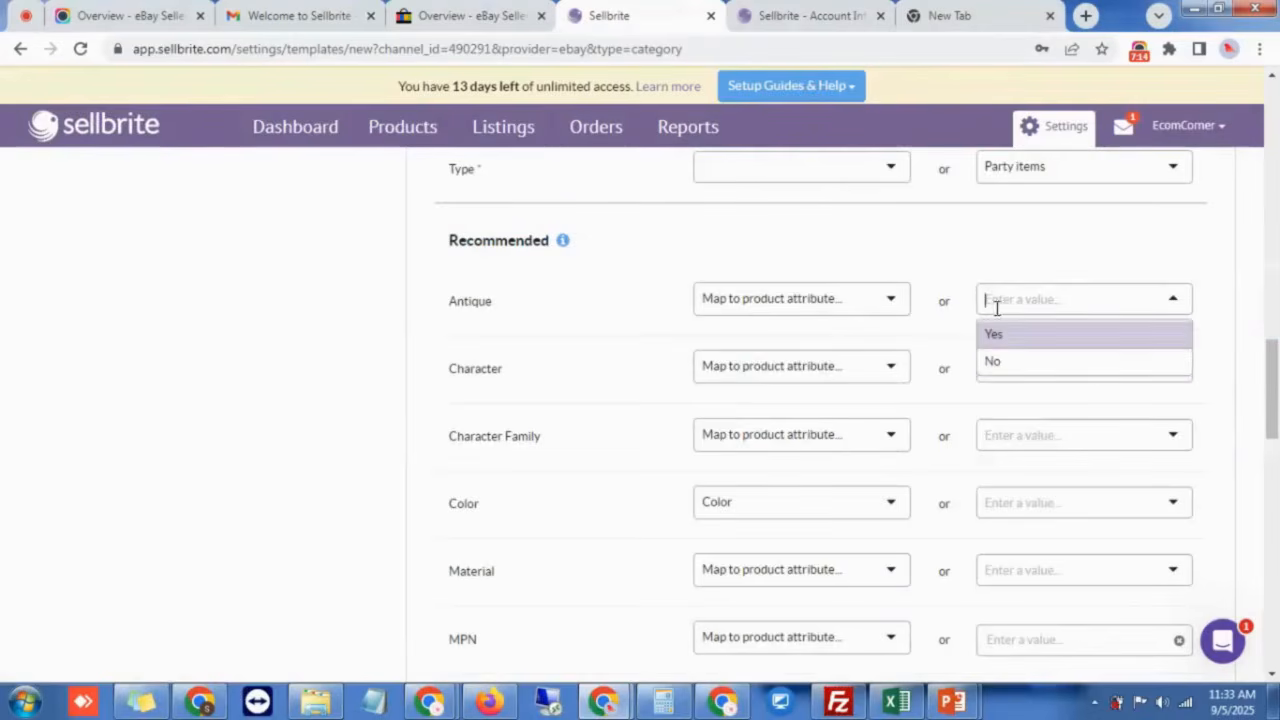
{"action": "left_click", "coordinate": [952, 330]}
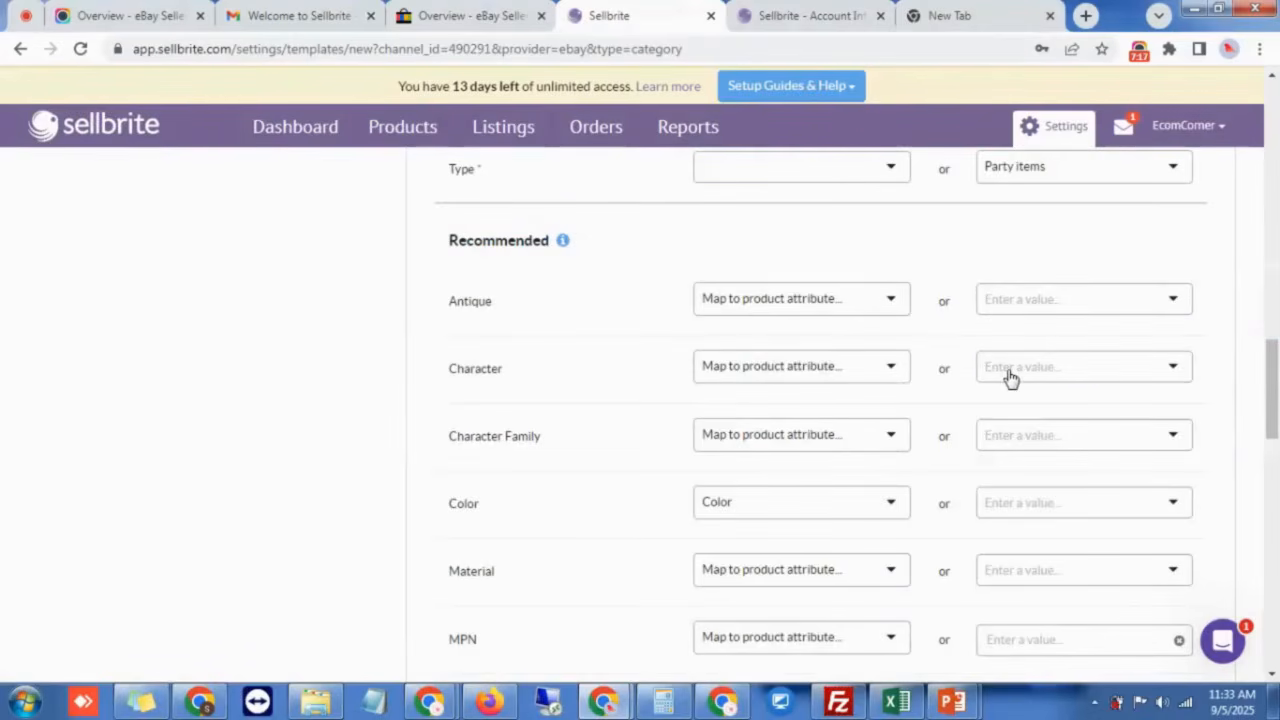
{"action": "left_click", "coordinate": [1024, 369]}
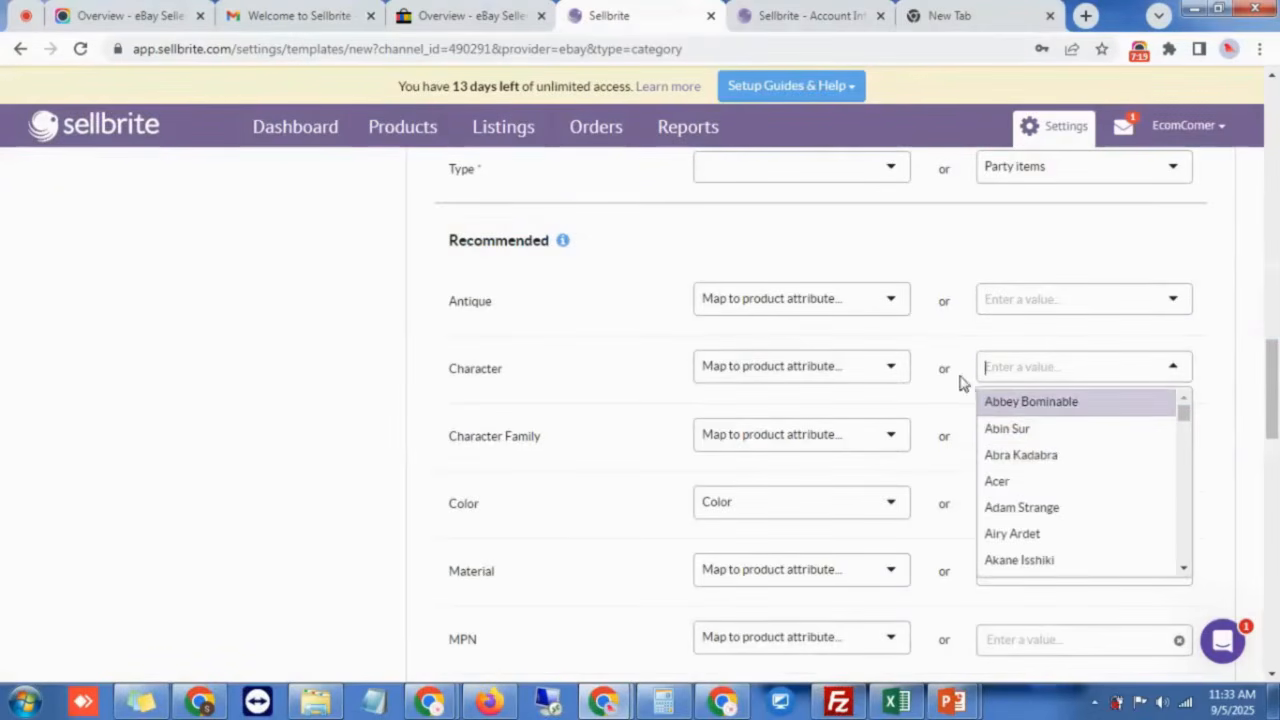
Step: Scroll through the item specifics and highlight the Required section heading
{"action": "scroll", "coordinate": [874, 426], "scroll_direction": "down", "scroll_amount": 5}
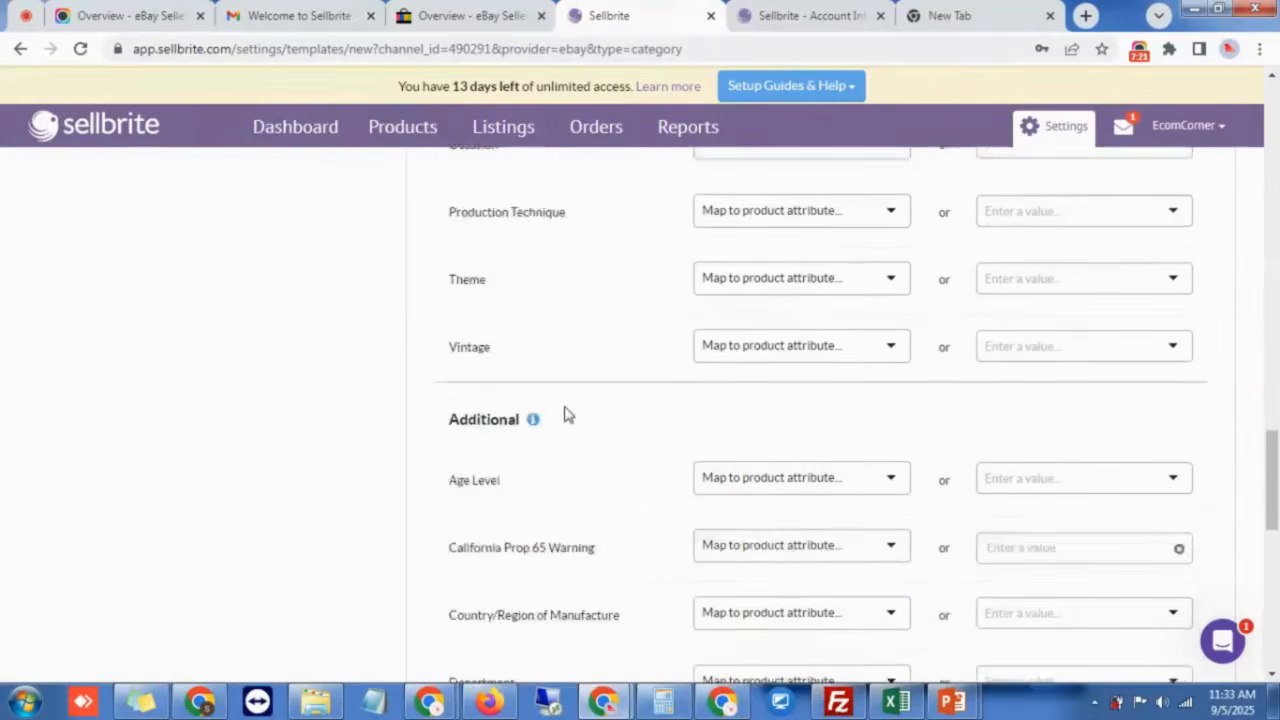
{"action": "scroll", "coordinate": [568, 414], "scroll_direction": "down", "scroll_amount": 4}
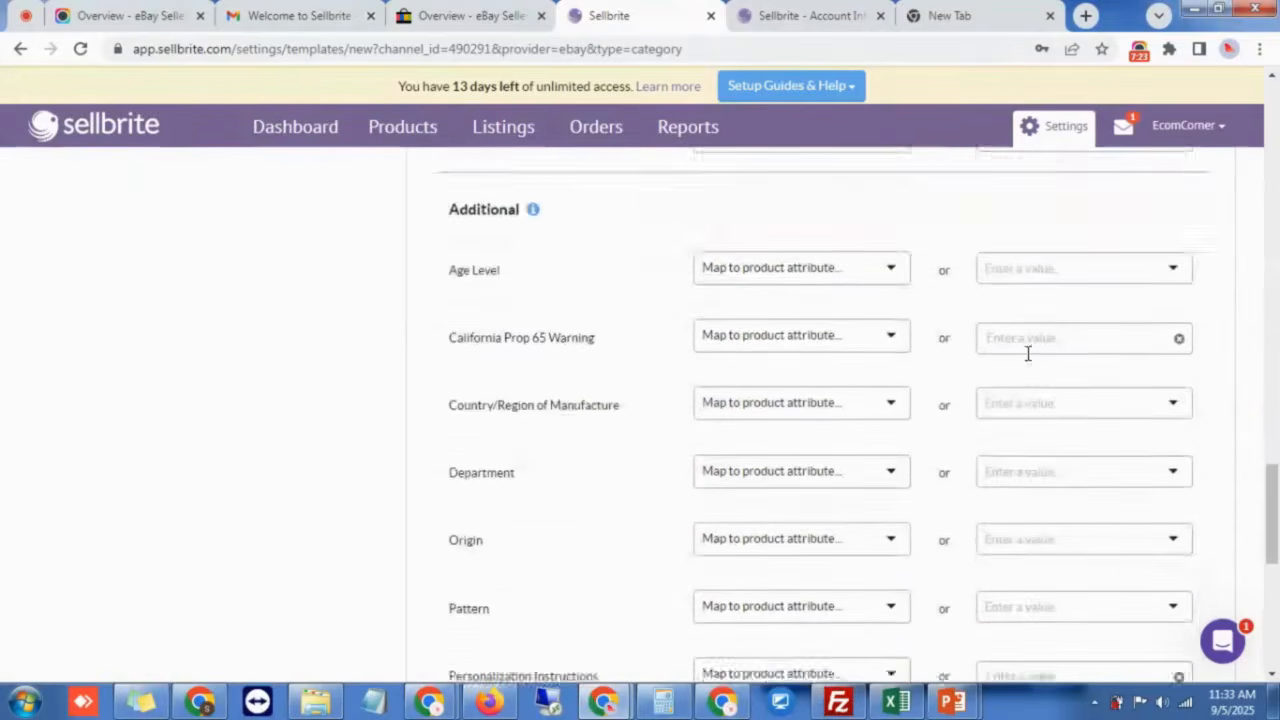
{"action": "scroll", "coordinate": [1028, 353], "scroll_direction": "down", "scroll_amount": 12}
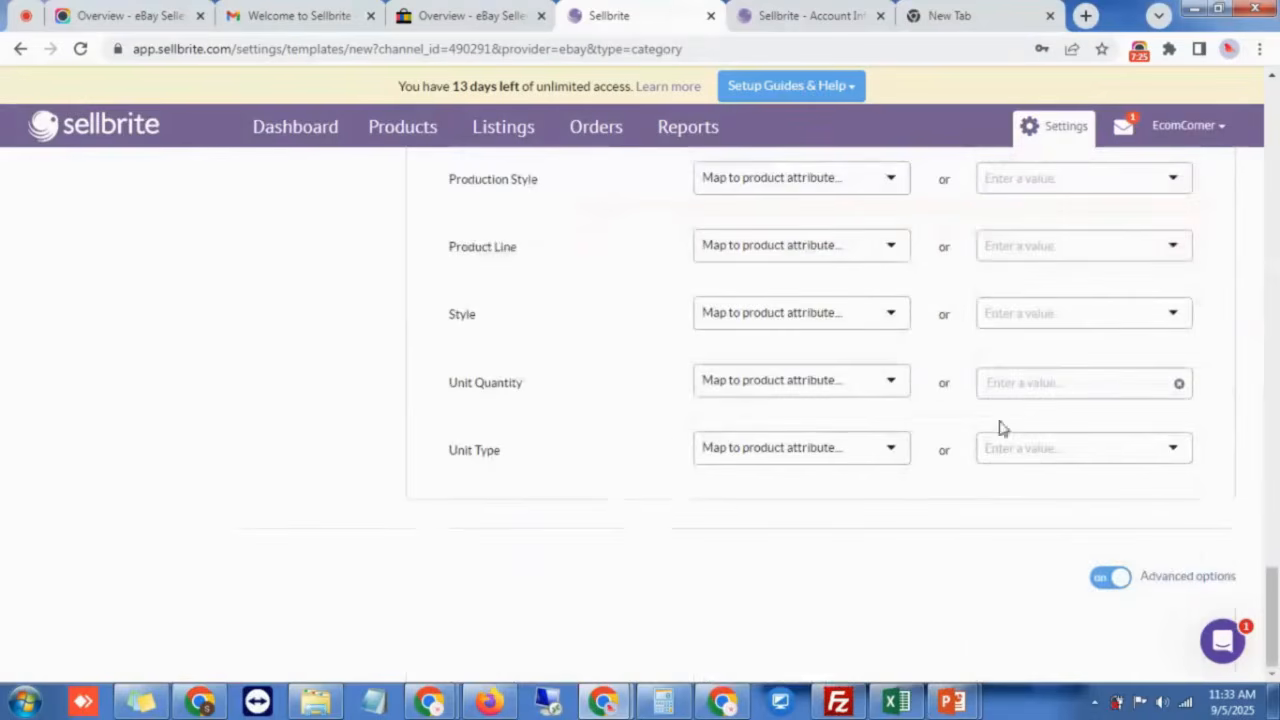
{"action": "scroll", "coordinate": [894, 366], "scroll_direction": "up", "scroll_amount": 15}
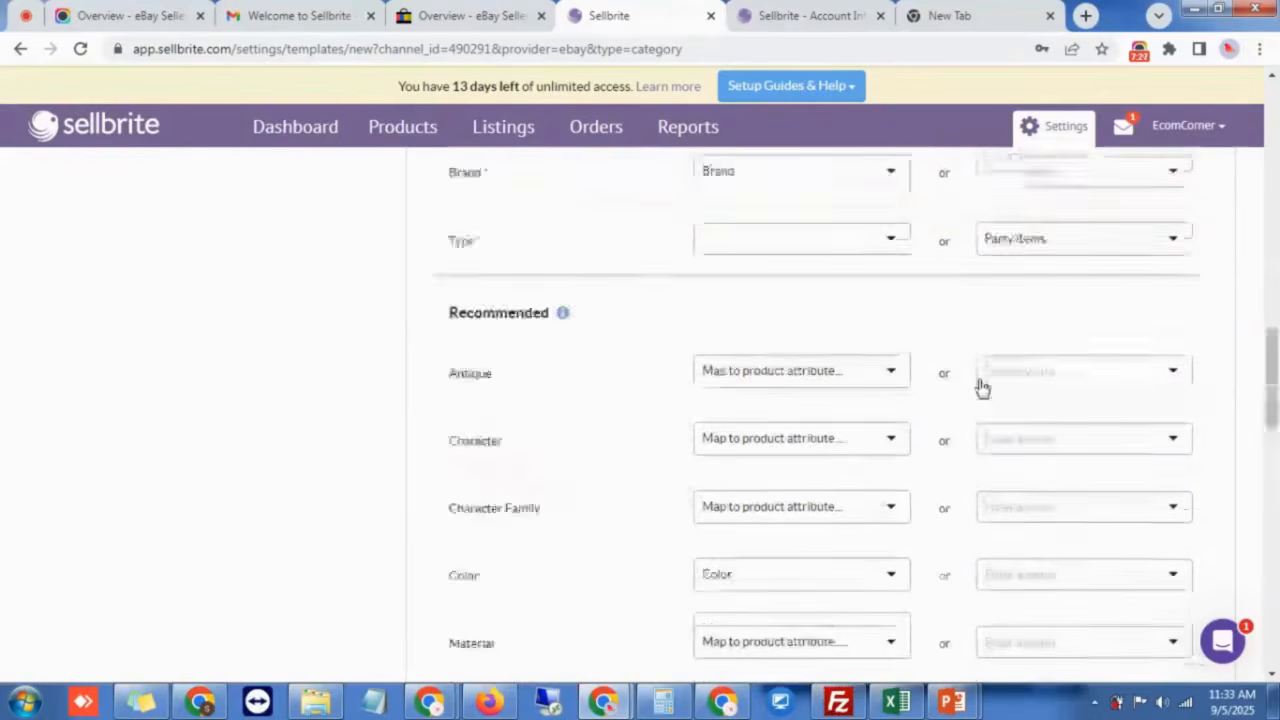
{"action": "scroll", "coordinate": [980, 385], "scroll_direction": "up", "scroll_amount": 8}
{"action": "scroll", "coordinate": [900, 425], "scroll_direction": "down", "scroll_amount": 5}
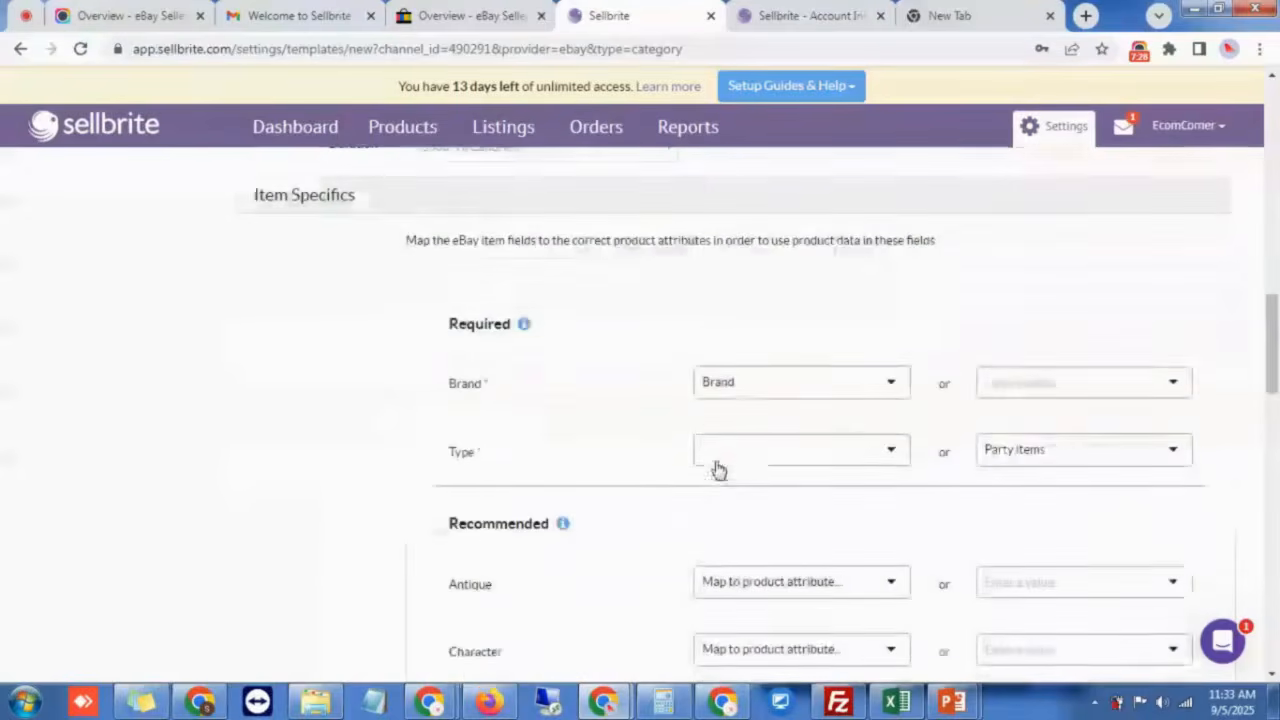
{"action": "left_click_drag", "start_coordinate": [449, 326], "coordinate": [491, 334]}
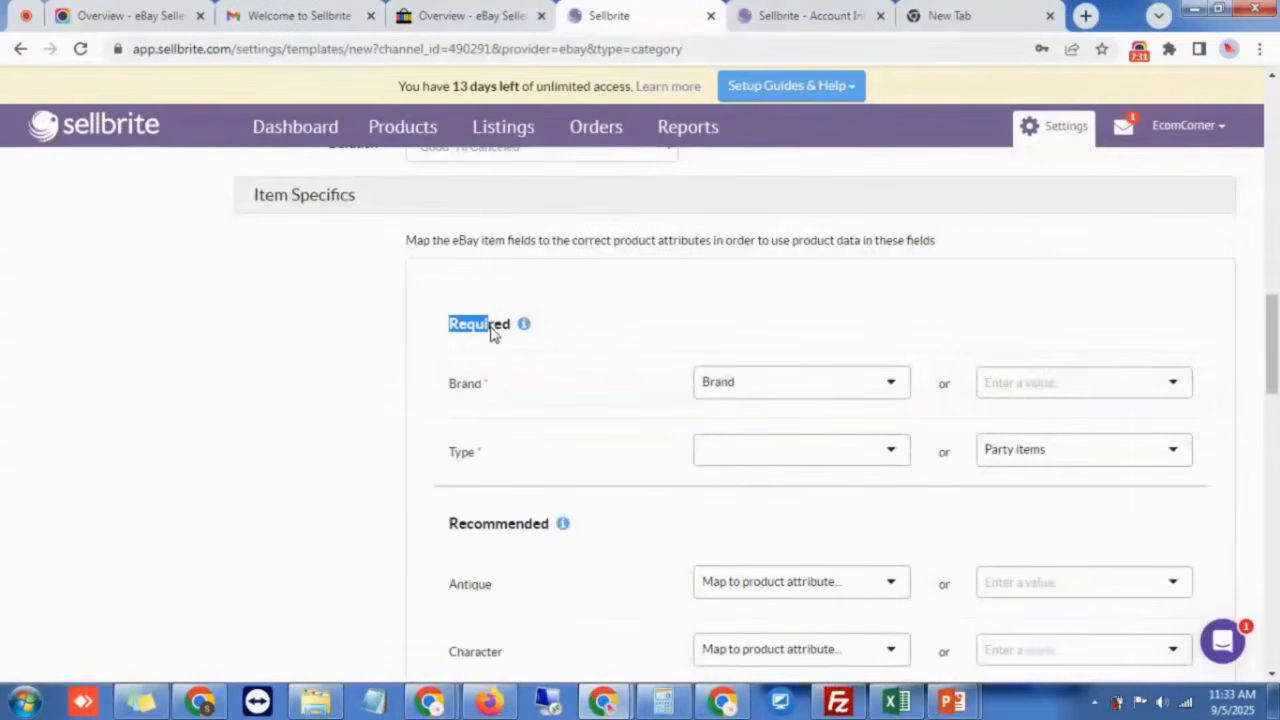
{"action": "scroll", "coordinate": [1222, 316], "scroll_direction": "up", "scroll_amount": 4}
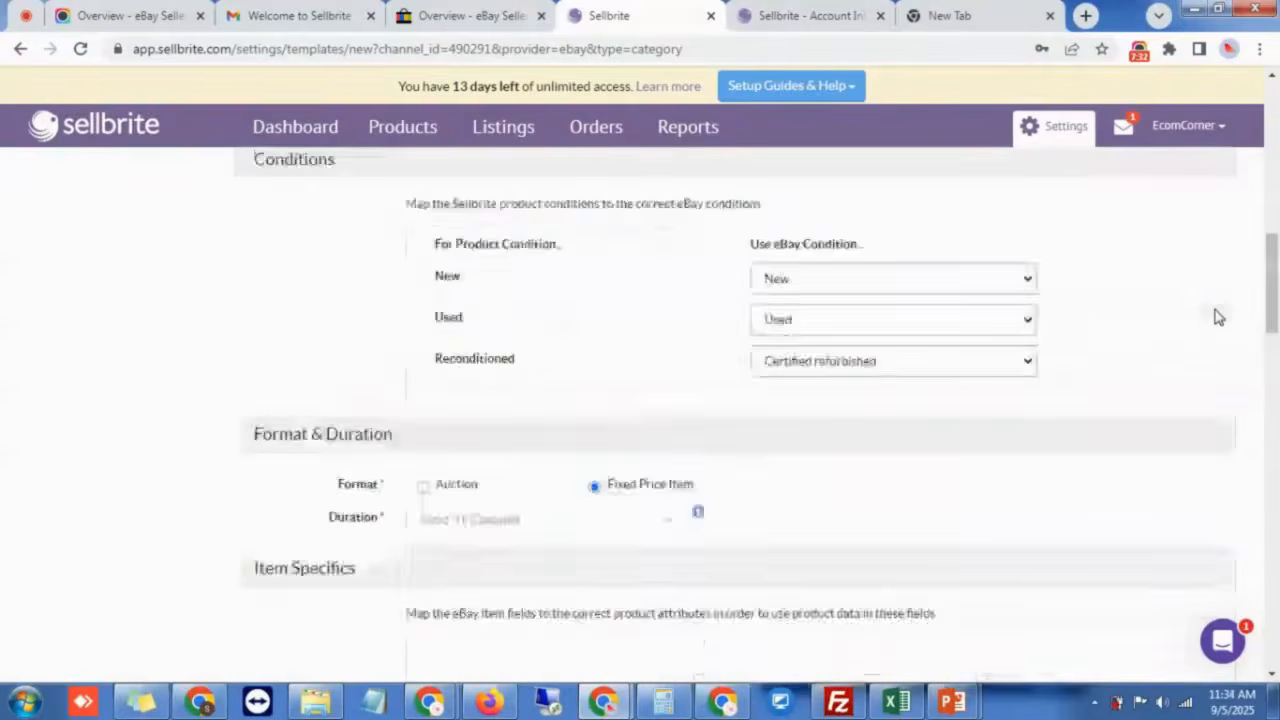
{"action": "scroll", "coordinate": [1218, 316], "scroll_direction": "up", "scroll_amount": 10}
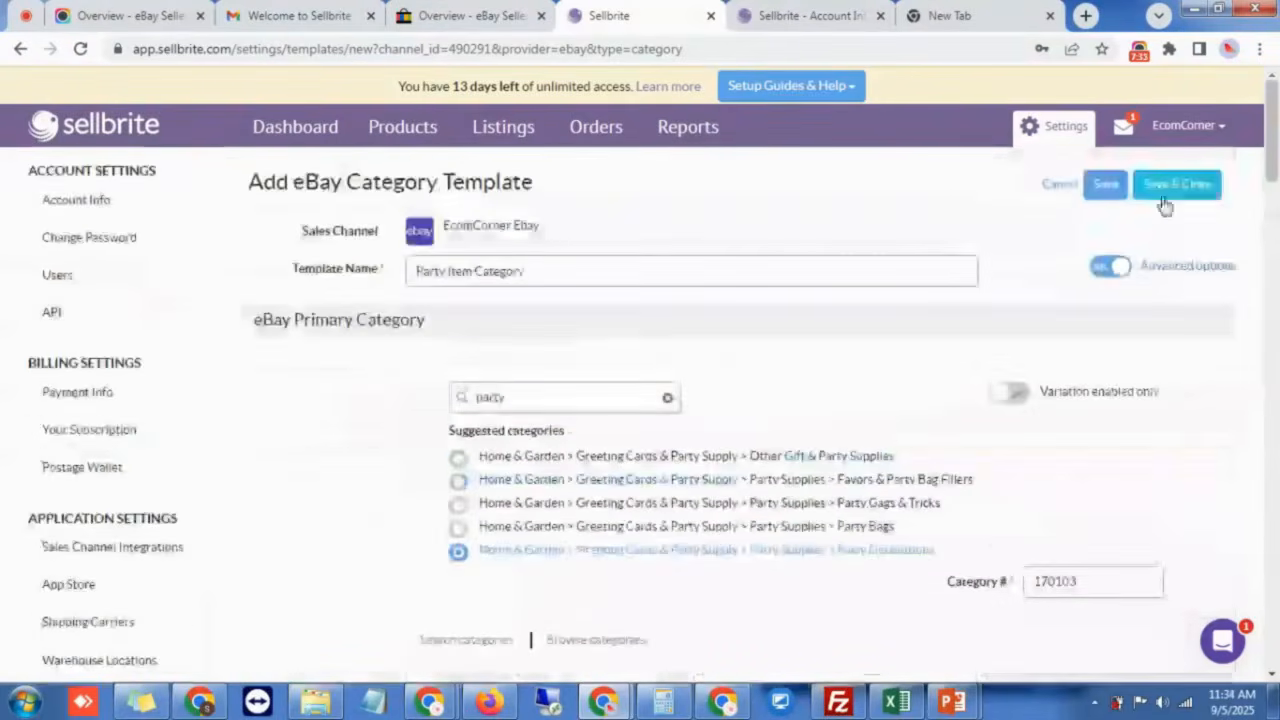
Step: Save and close the template, then highlight Party Item Category in the templates list
{"action": "left_click", "coordinate": [1165, 200]}
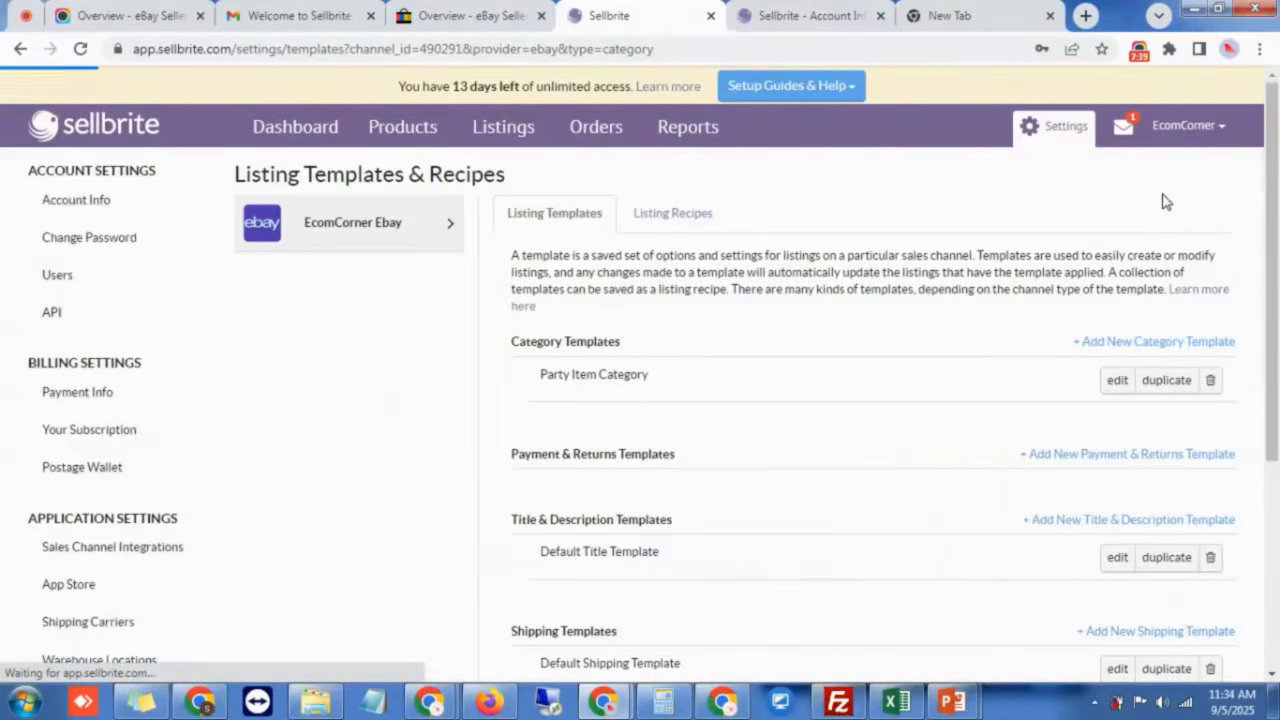
{"action": "triple_click", "coordinate": [600, 376]}
{"action": "left_click", "coordinate": [945, 381]}
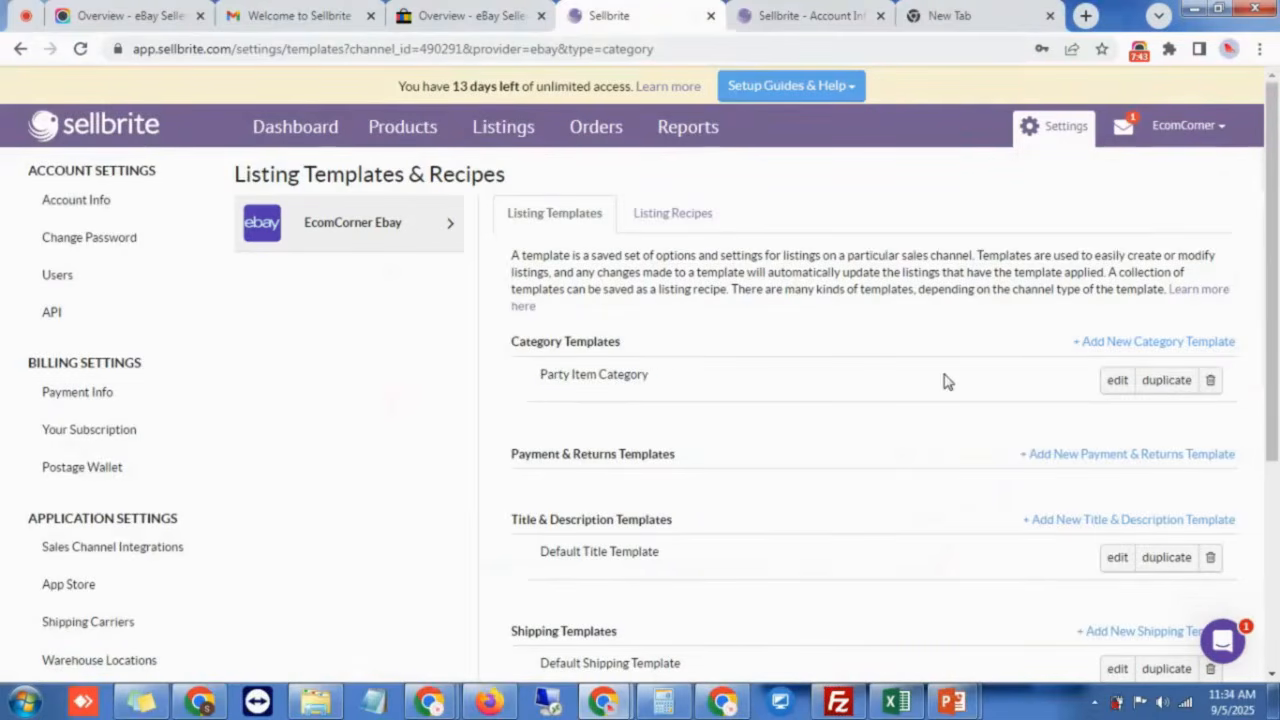
{"action": "scroll", "coordinate": [947, 381], "scroll_direction": "down", "scroll_amount": 1}
Step: Start a new payment and returns template named Default Payment
{"action": "left_click", "coordinate": [1110, 372]}
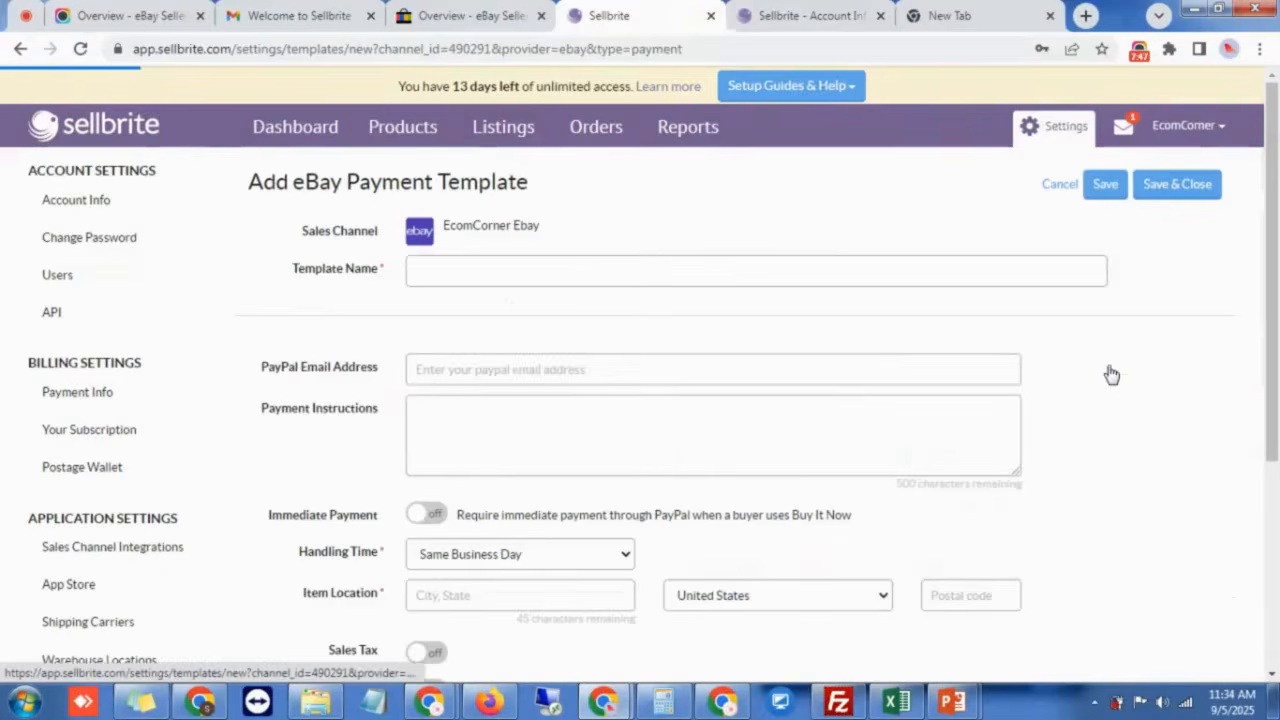
{"action": "left_click", "coordinate": [717, 266]}
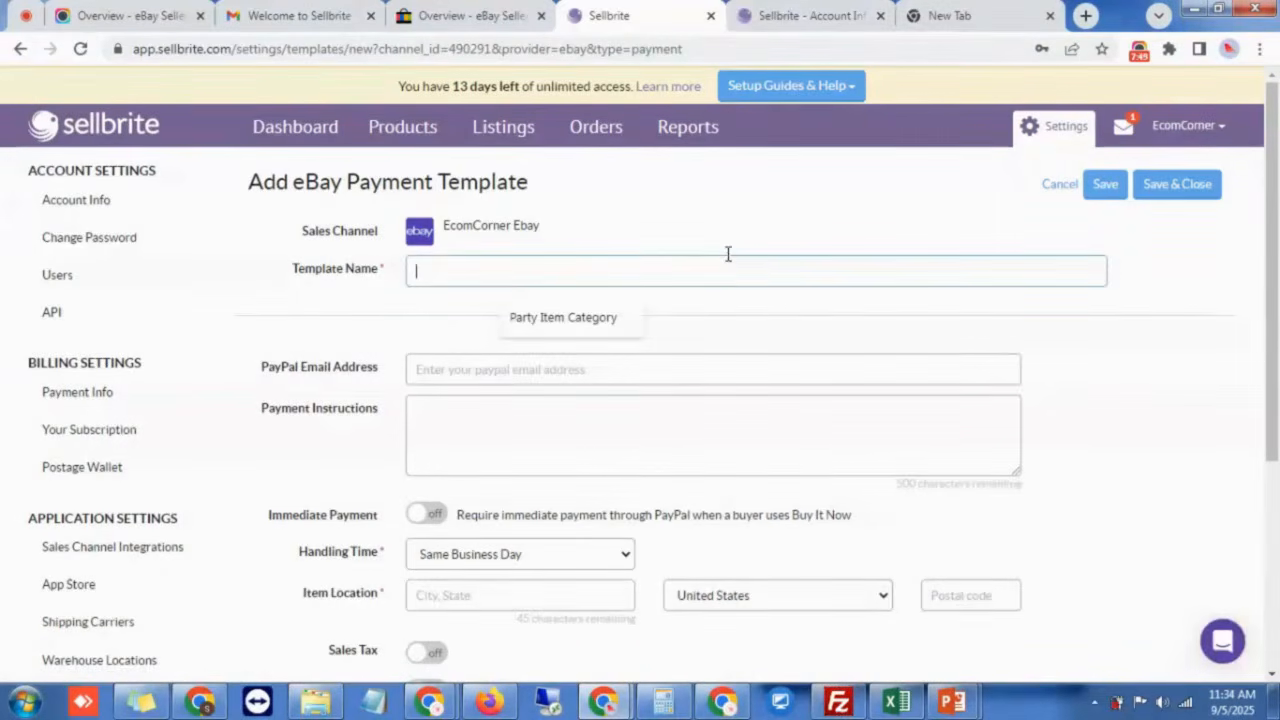
{"action": "type", "text": "Def"}
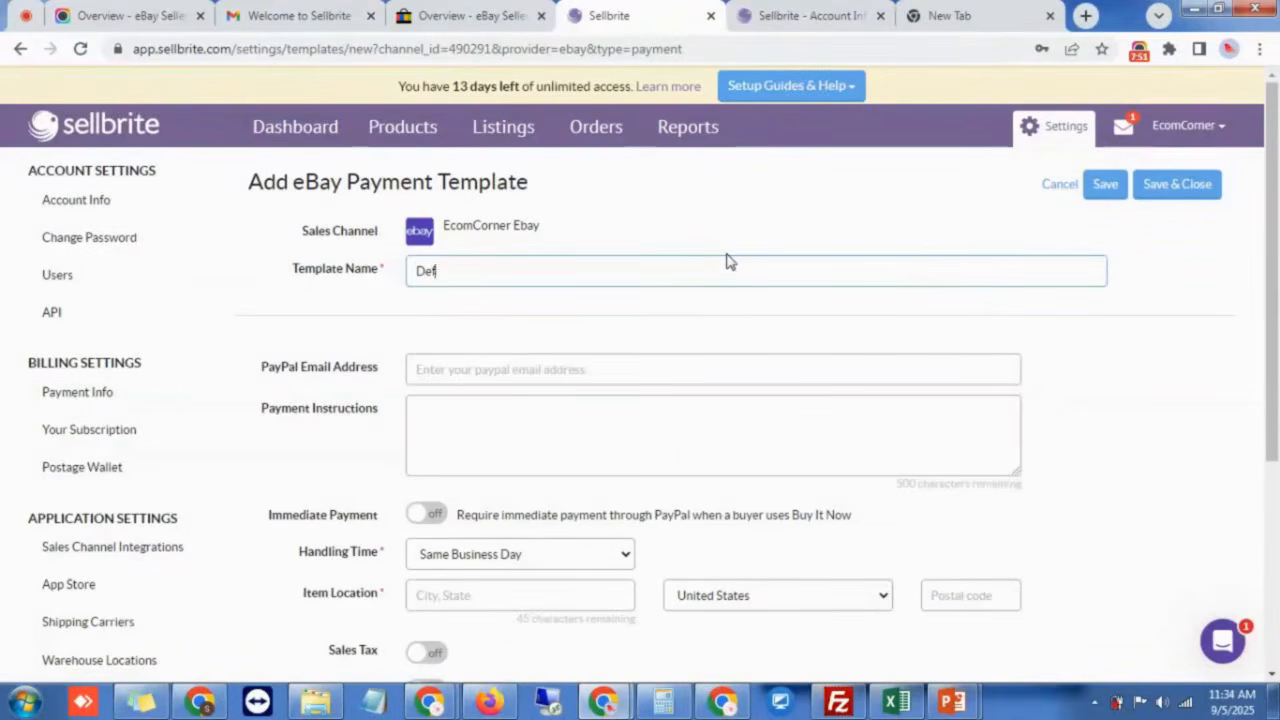
{"action": "type", "text": "ault Payment"}
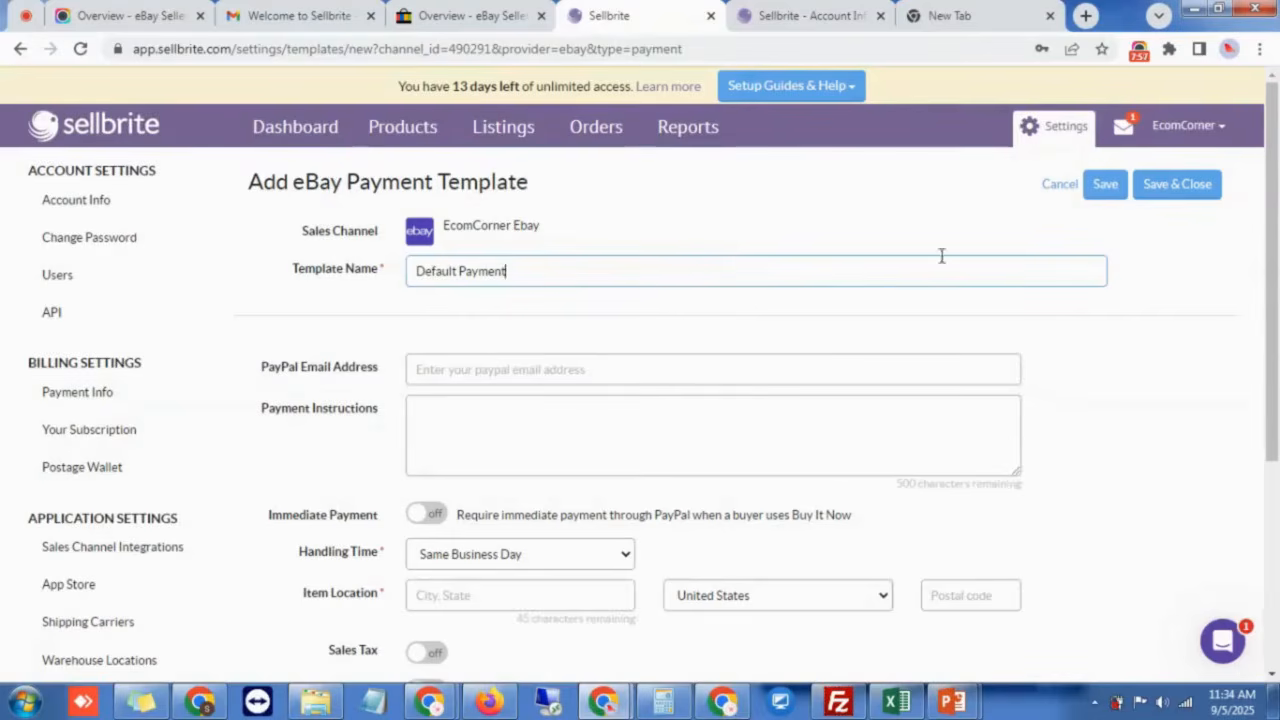
{"action": "scroll", "coordinate": [553, 380], "scroll_direction": "down", "scroll_amount": 3}
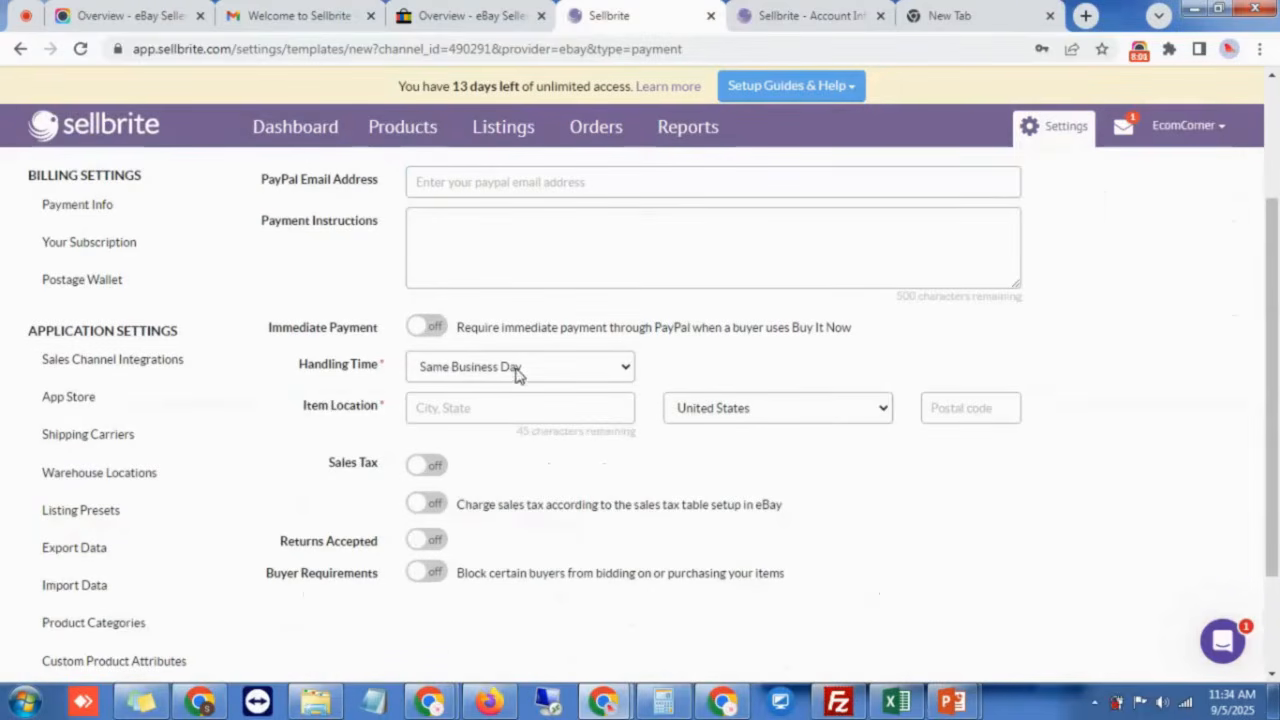
Step: Set item location to New Jersey, NJ, postal code 08989, and save the template
{"action": "left_click", "coordinate": [482, 410]}
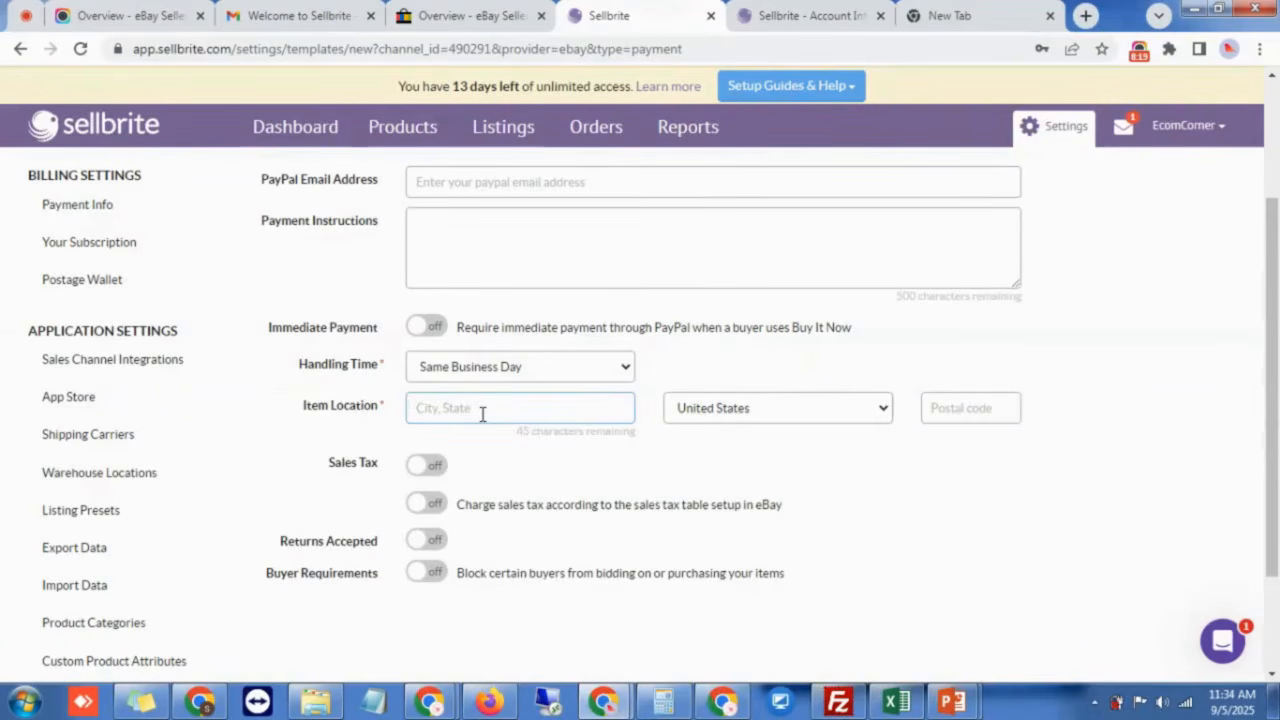
{"action": "type", "text": "New Jersey, NJ"}
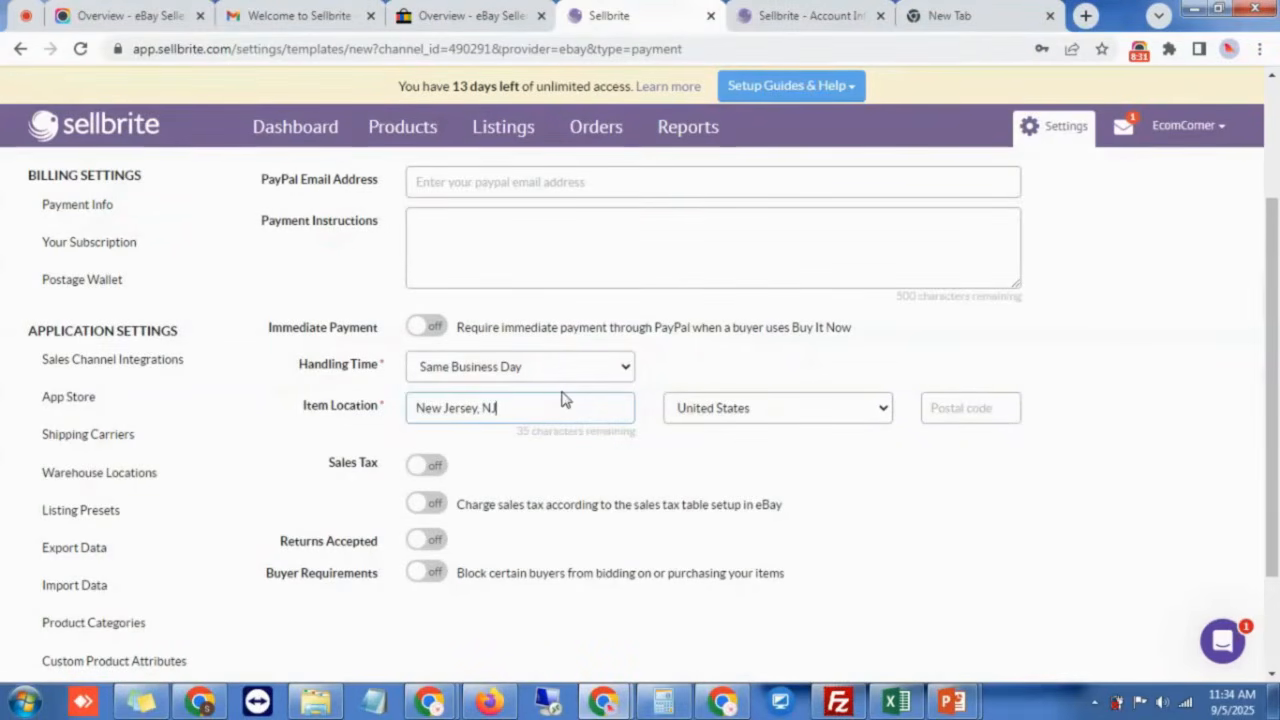
{"action": "left_click", "coordinate": [976, 404]}
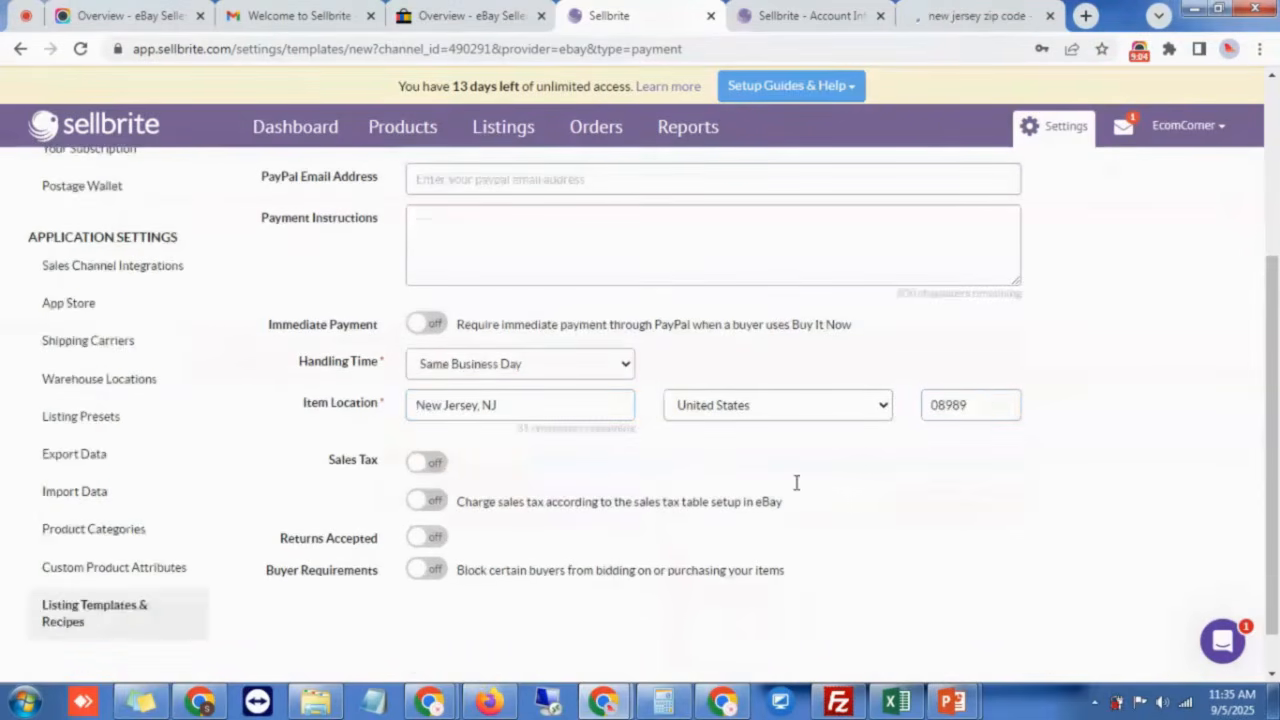
{"action": "scroll", "coordinate": [794, 480], "scroll_direction": "down", "scroll_amount": 1}
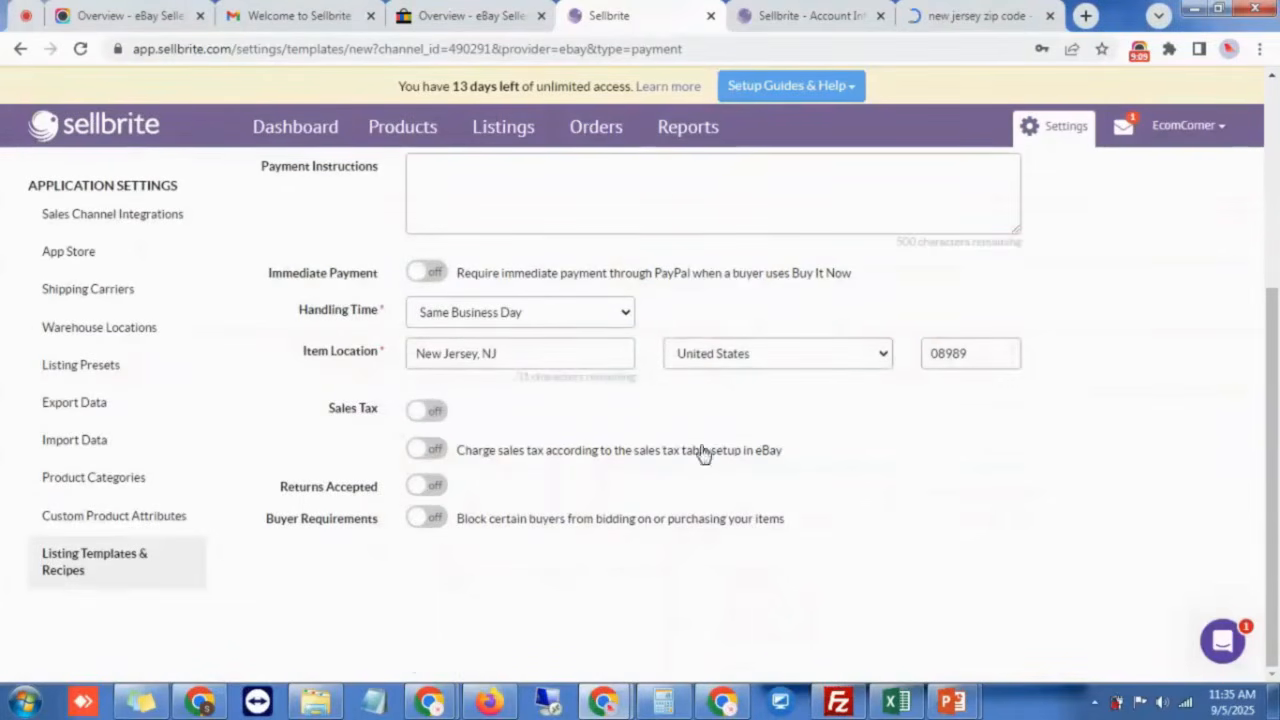
{"action": "scroll", "coordinate": [820, 414], "scroll_direction": "up", "scroll_amount": 3}
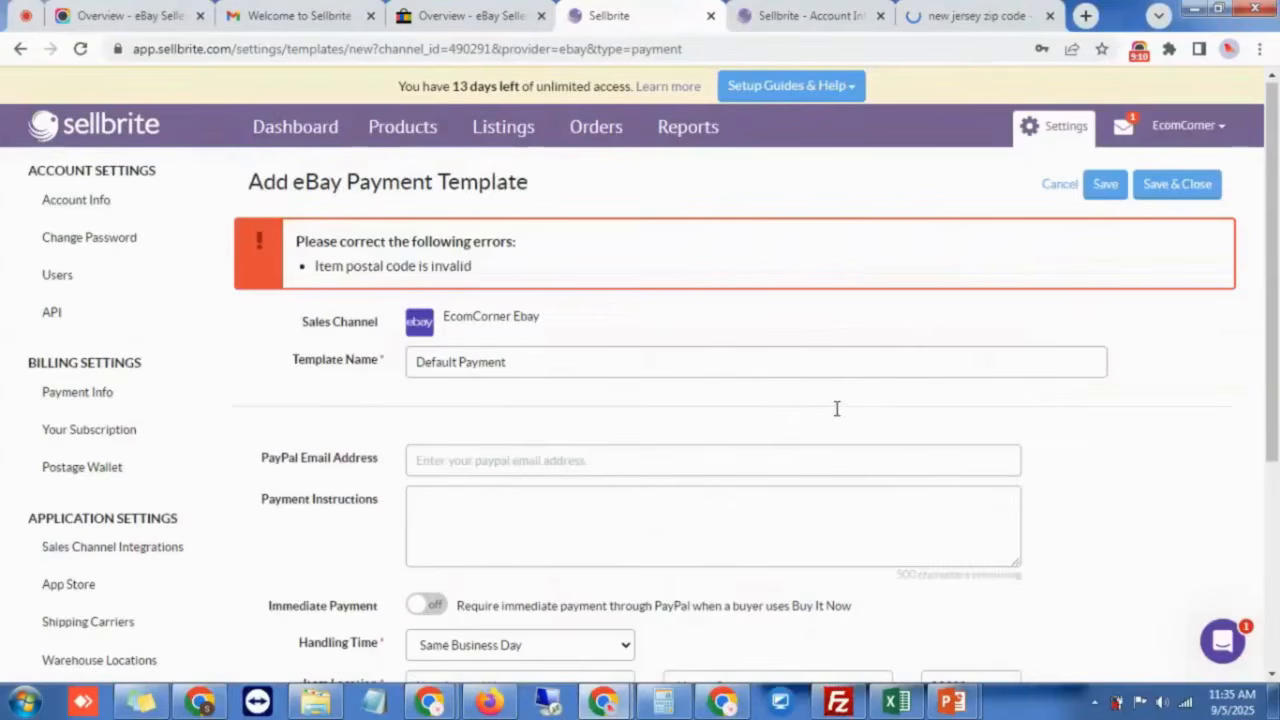
{"action": "left_click", "coordinate": [1185, 187]}
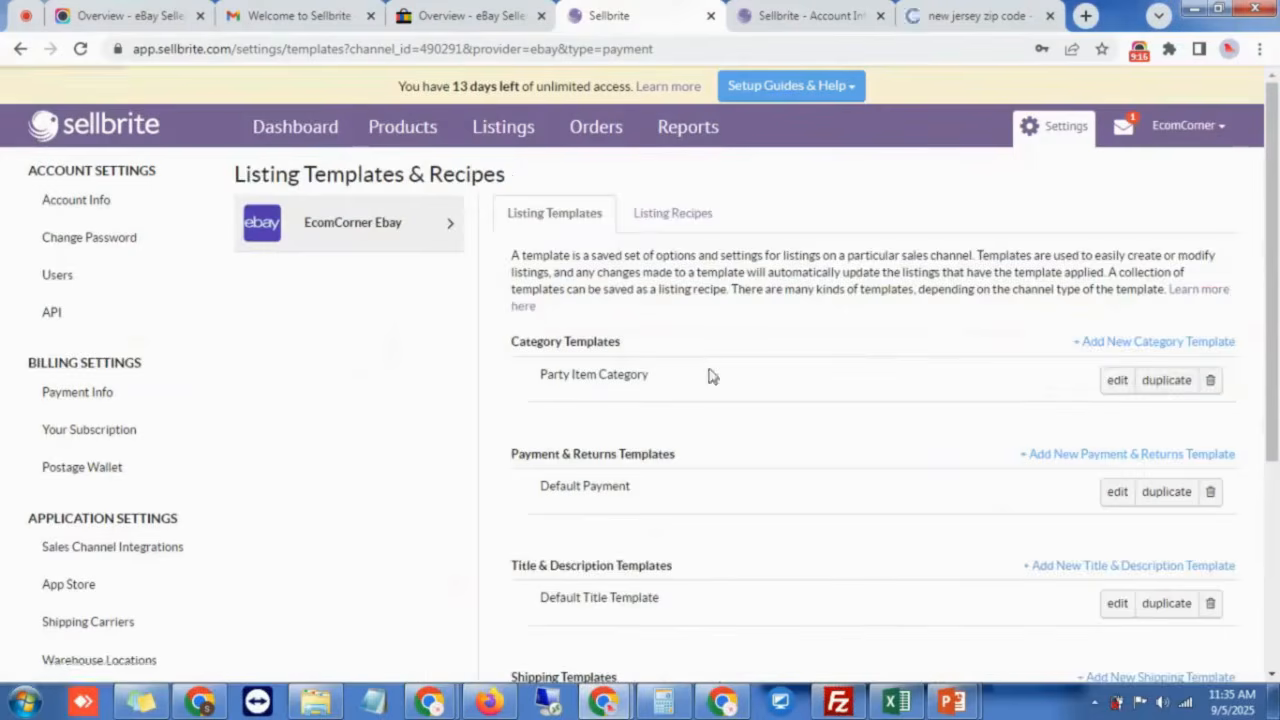
Step: Scroll the saved templates and switch to EcomCorner Ebay's empty Listing Recipes tab
{"action": "scroll", "coordinate": [569, 443], "scroll_direction": "down", "scroll_amount": 2}
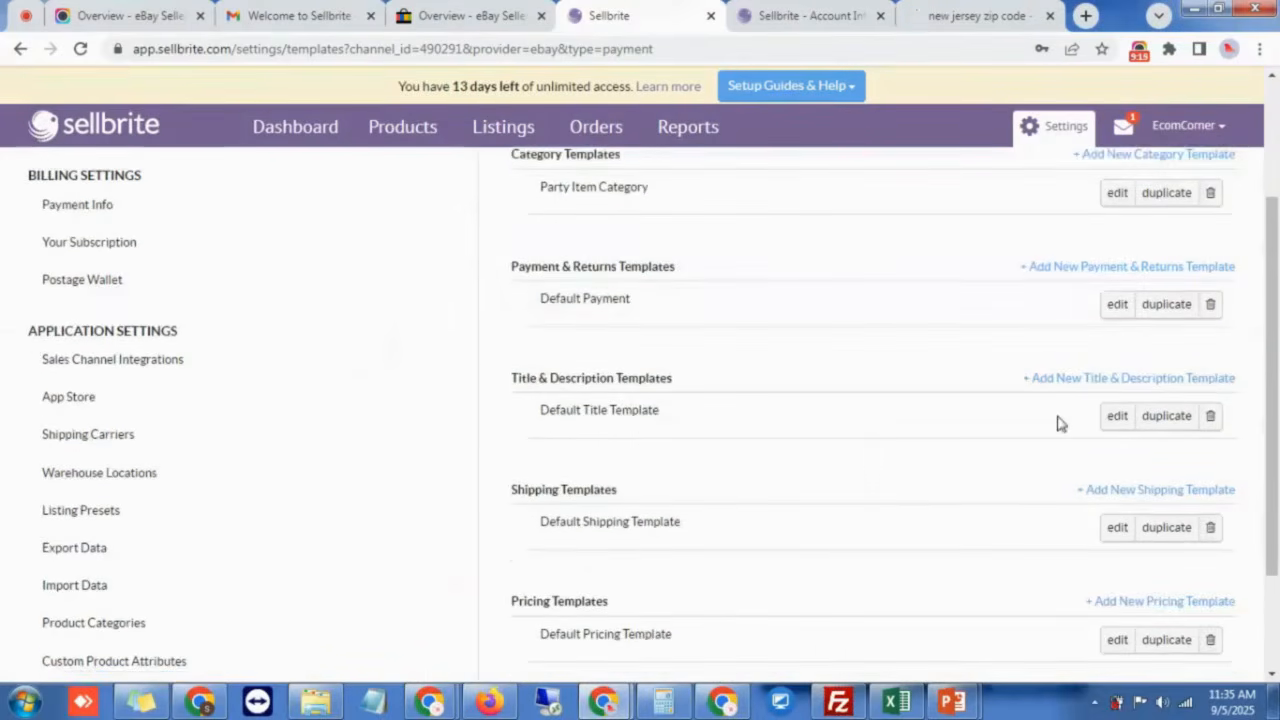
{"action": "scroll", "coordinate": [572, 444], "scroll_direction": "down", "scroll_amount": 2}
{"action": "left_click", "coordinate": [1136, 433]}
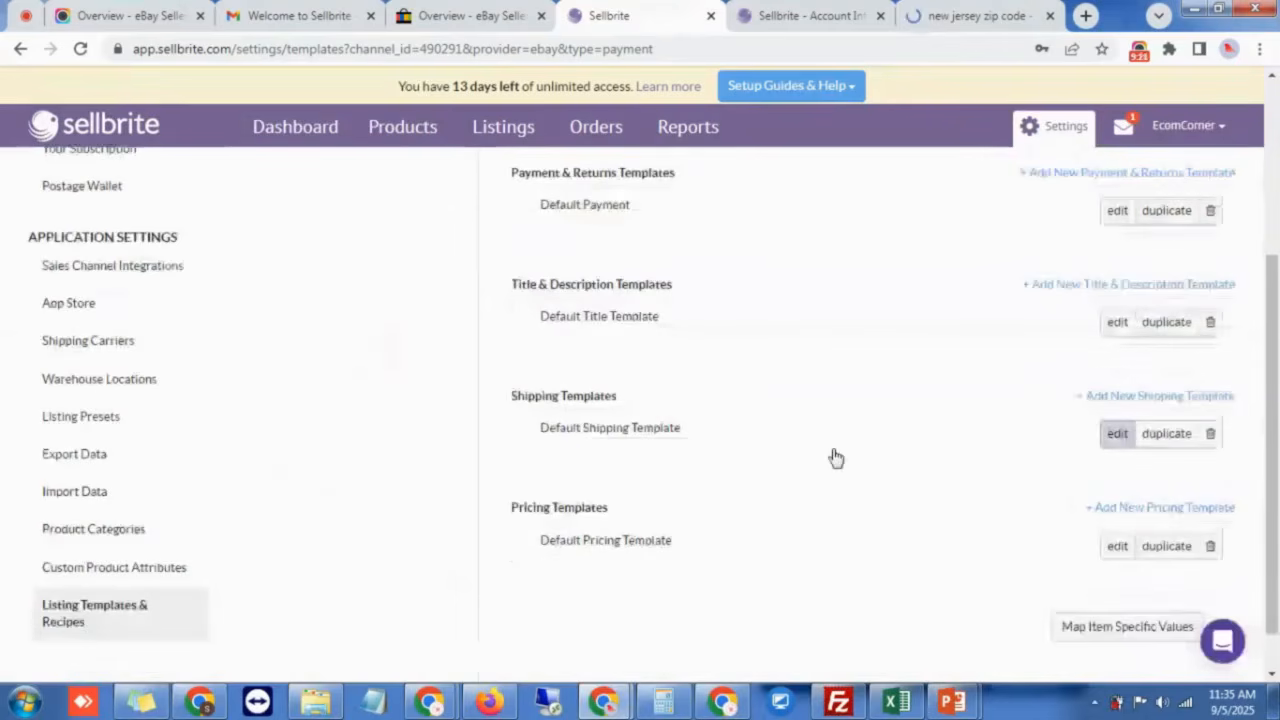
{"action": "scroll", "coordinate": [760, 550], "scroll_direction": "down", "scroll_amount": 1}
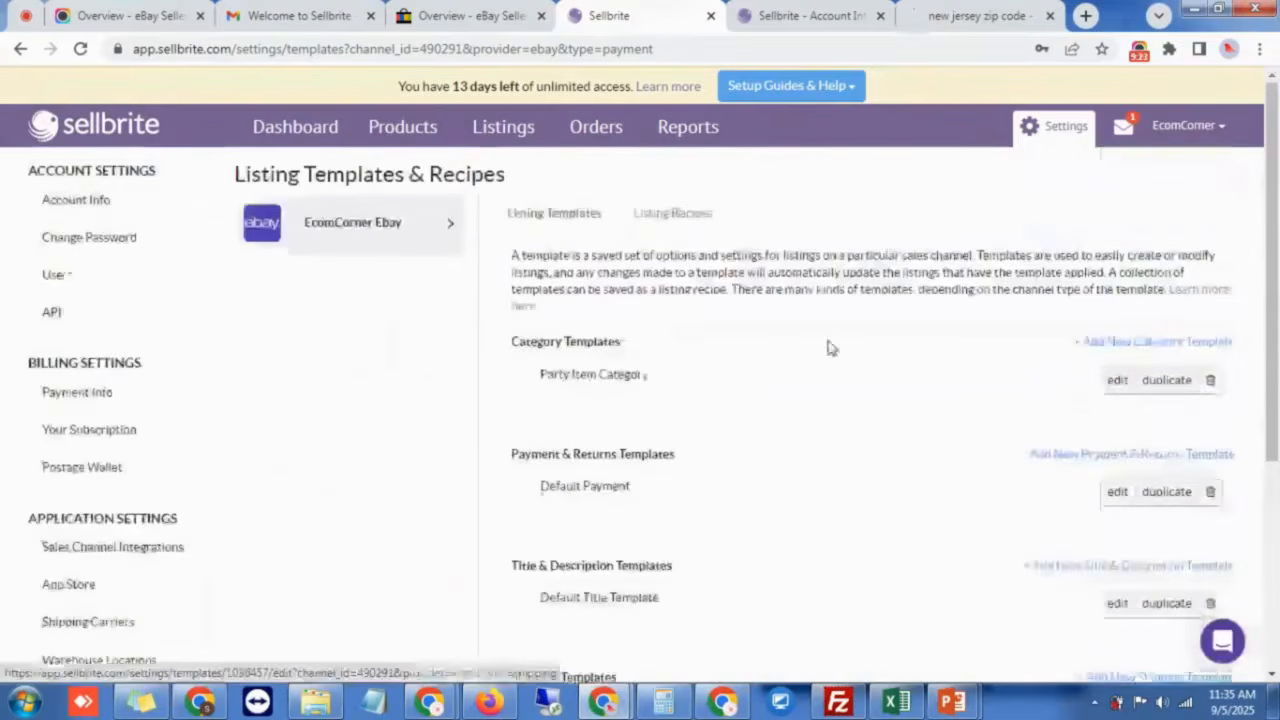
{"action": "left_click", "coordinate": [676, 219]}
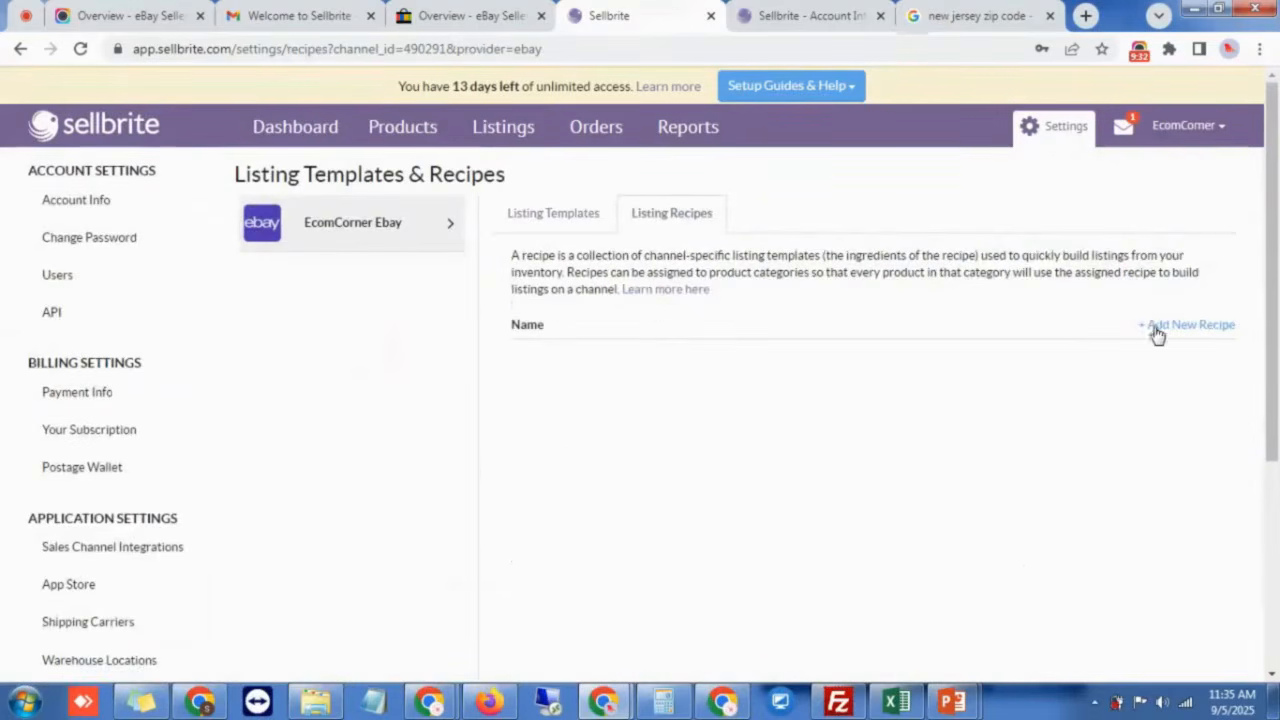
Step: Start a new recipe using Party Item Category with Default payment, title, shipping and pricing templates
{"action": "left_click", "coordinate": [1162, 330]}
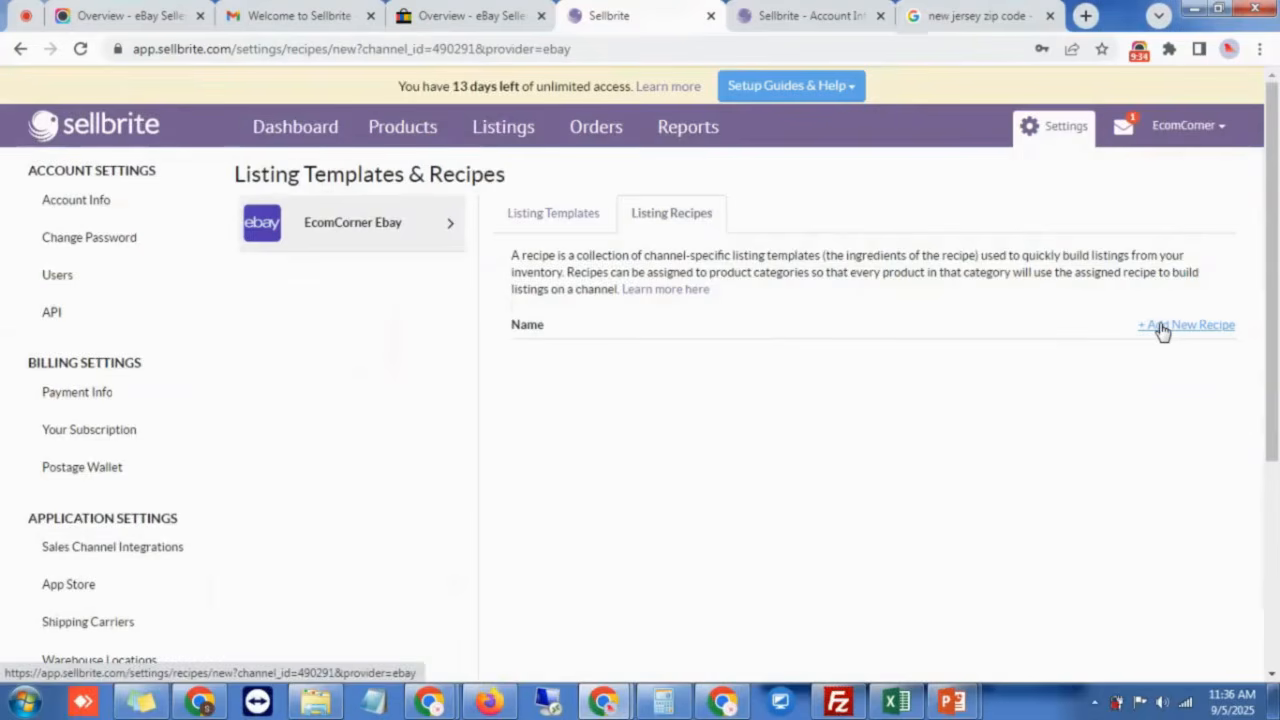
{"action": "left_click", "coordinate": [524, 343]}
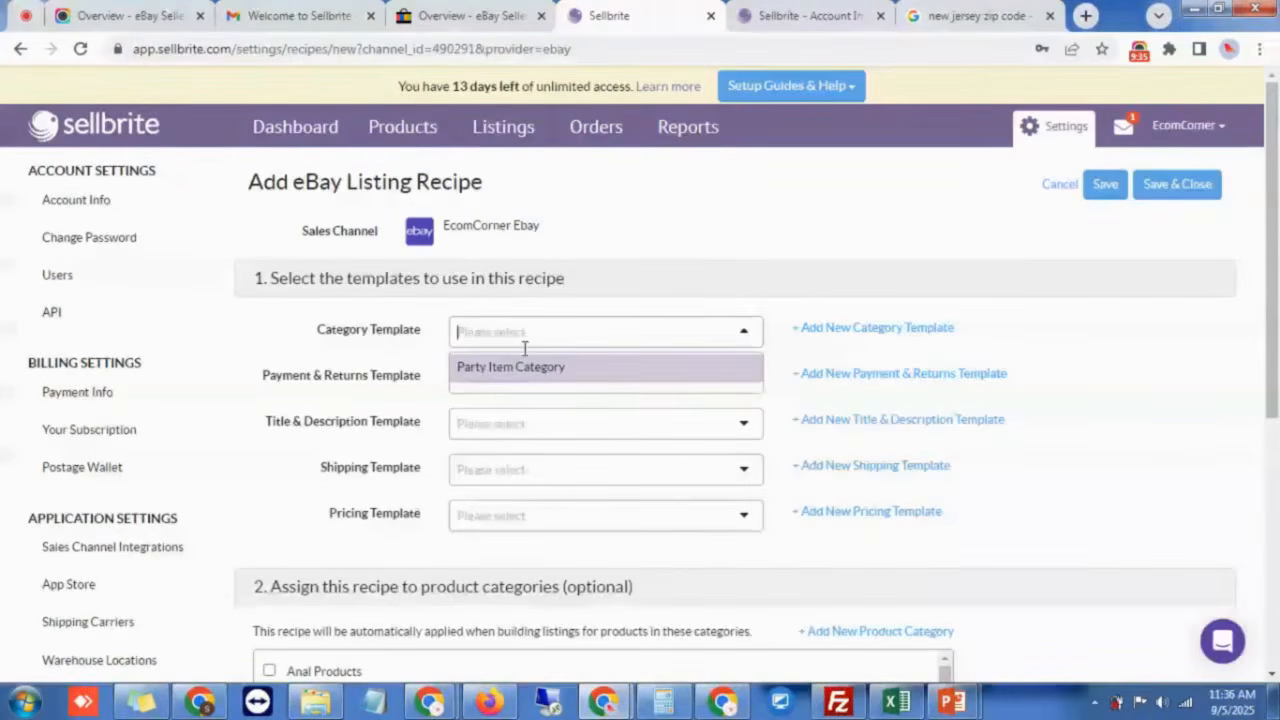
{"action": "left_click", "coordinate": [516, 367]}
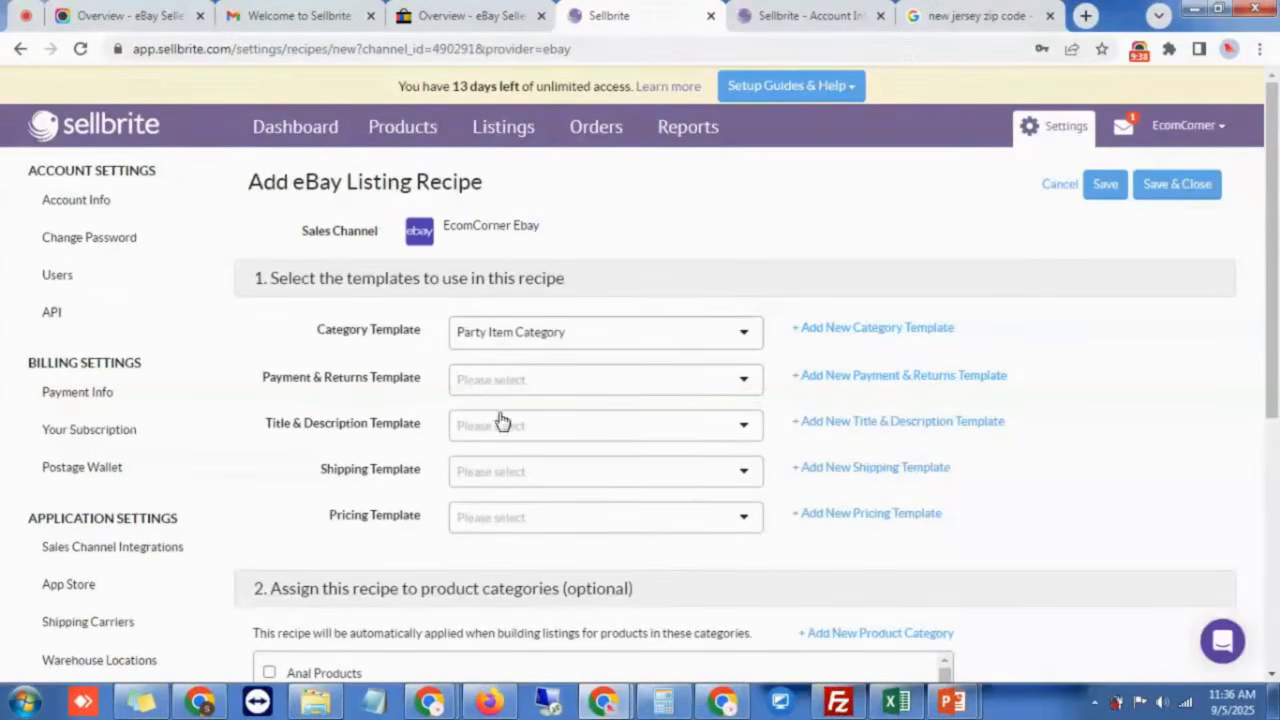
{"action": "left_click", "coordinate": [498, 386]}
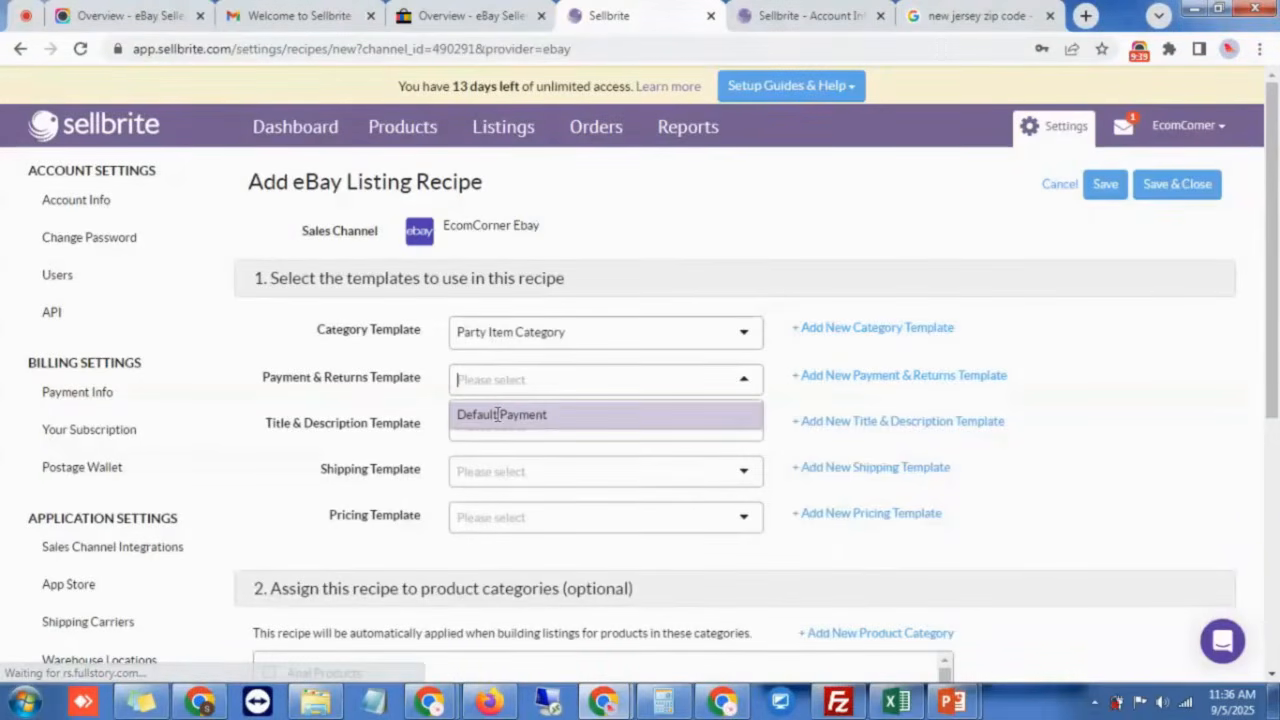
{"action": "left_click", "coordinate": [499, 416]}
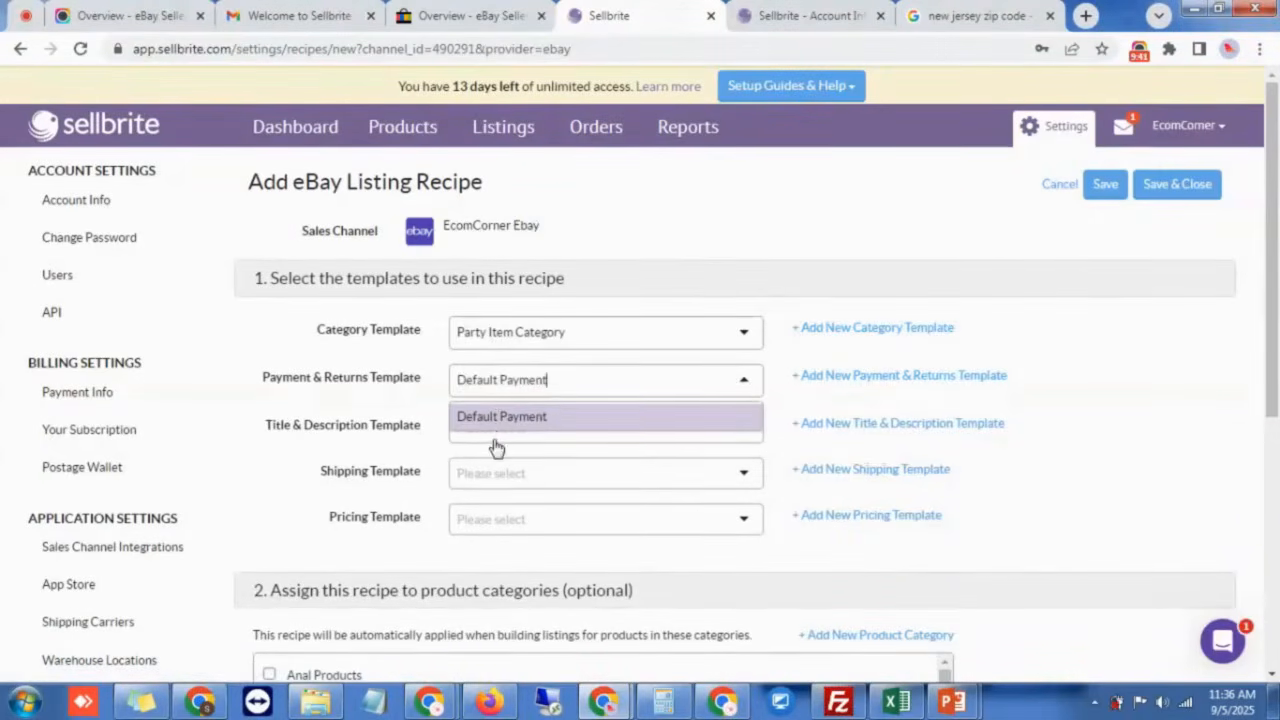
{"action": "left_click", "coordinate": [499, 437]}
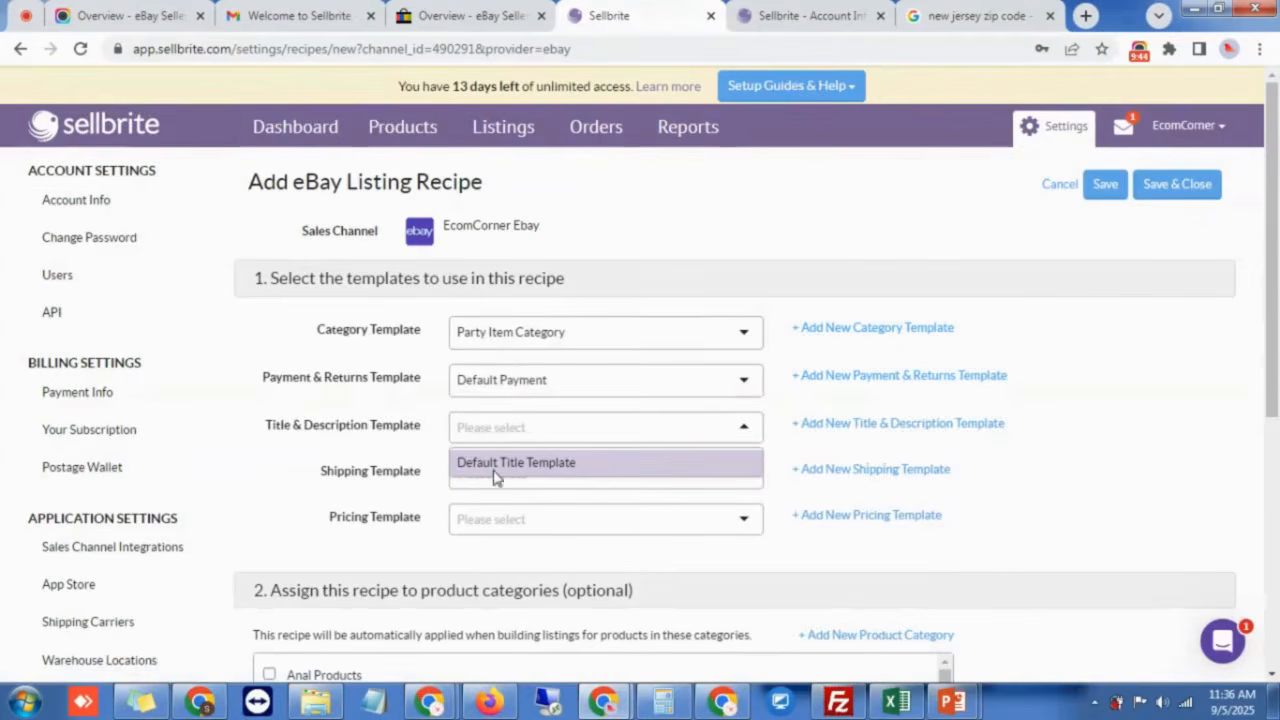
{"action": "left_click", "coordinate": [494, 468]}
{"action": "scroll", "coordinate": [470, 445], "scroll_direction": "down", "scroll_amount": 1}
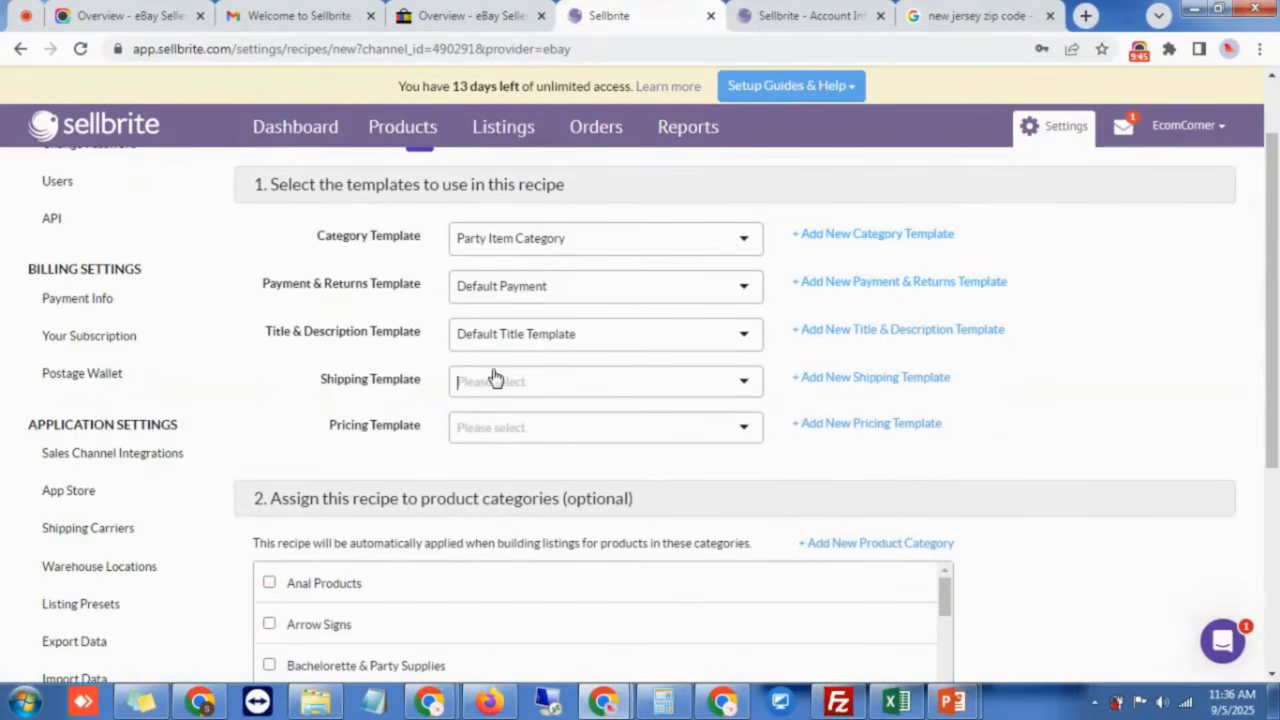
{"action": "left_click", "coordinate": [493, 377]}
{"action": "left_click", "coordinate": [486, 414]}
{"action": "left_click", "coordinate": [477, 430]}
{"action": "left_click", "coordinate": [480, 460]}
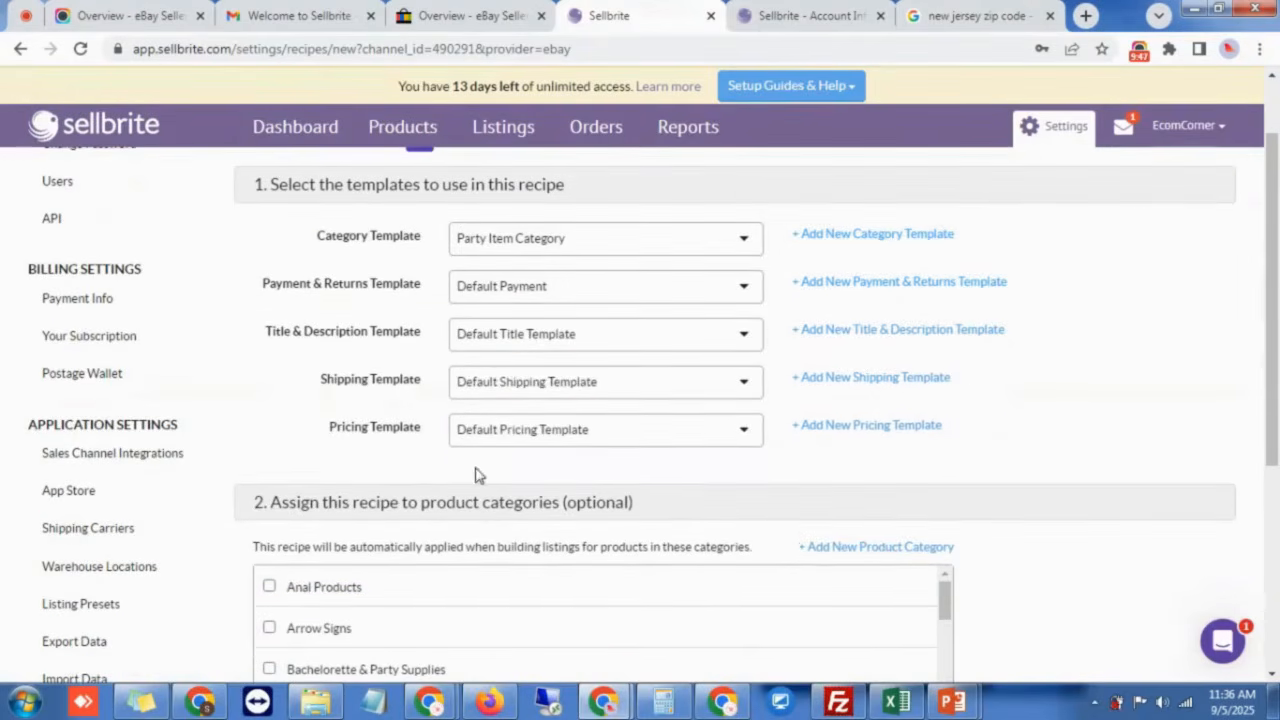
Step: Name the recipe 'Party Item Recipe' and save it
{"action": "scroll", "coordinate": [249, 437], "scroll_direction": "down", "scroll_amount": 2}
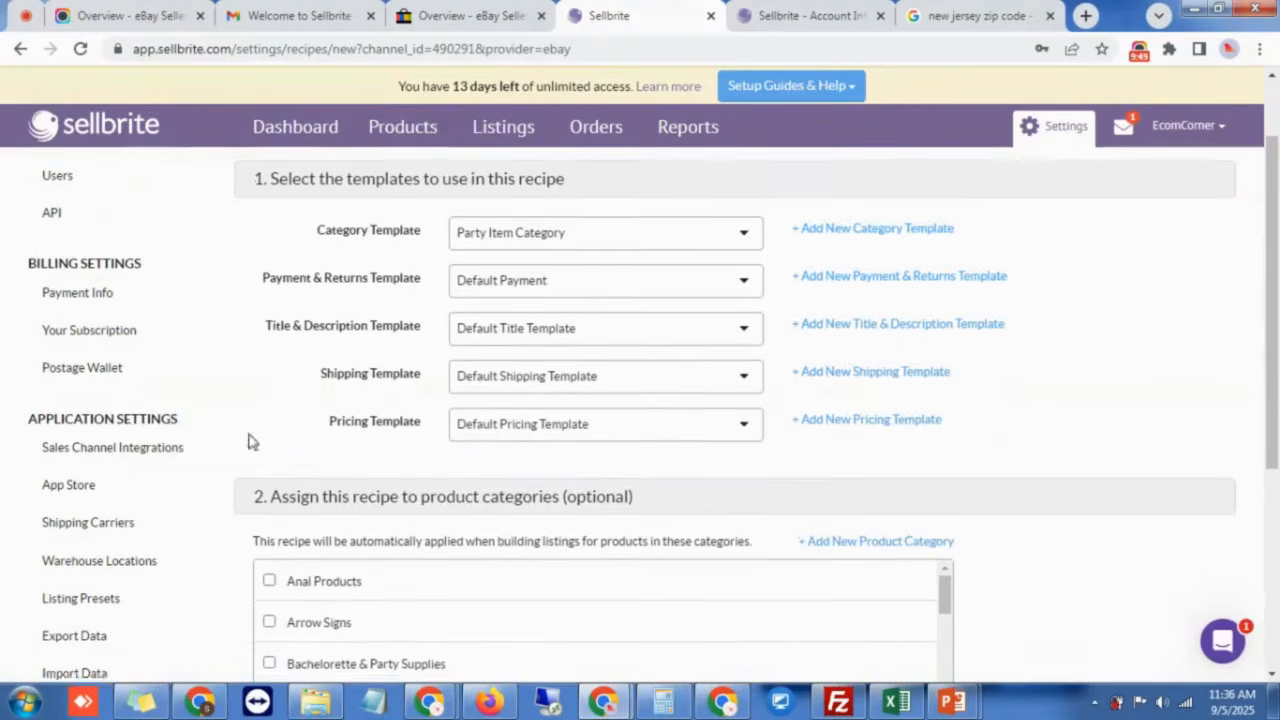
{"action": "scroll", "coordinate": [330, 440], "scroll_direction": "down", "scroll_amount": 1}
{"action": "scroll", "coordinate": [357, 440], "scroll_direction": "down", "scroll_amount": 5}
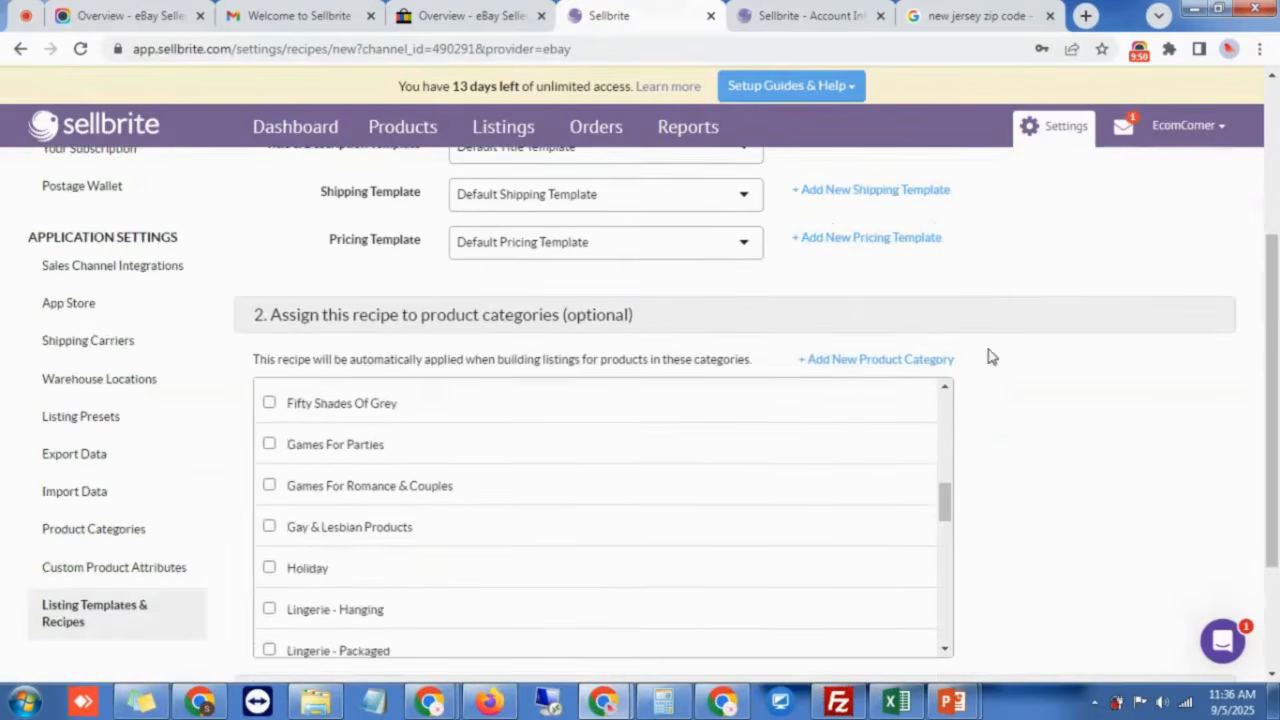
{"action": "scroll", "coordinate": [1066, 360], "scroll_direction": "down", "scroll_amount": 2}
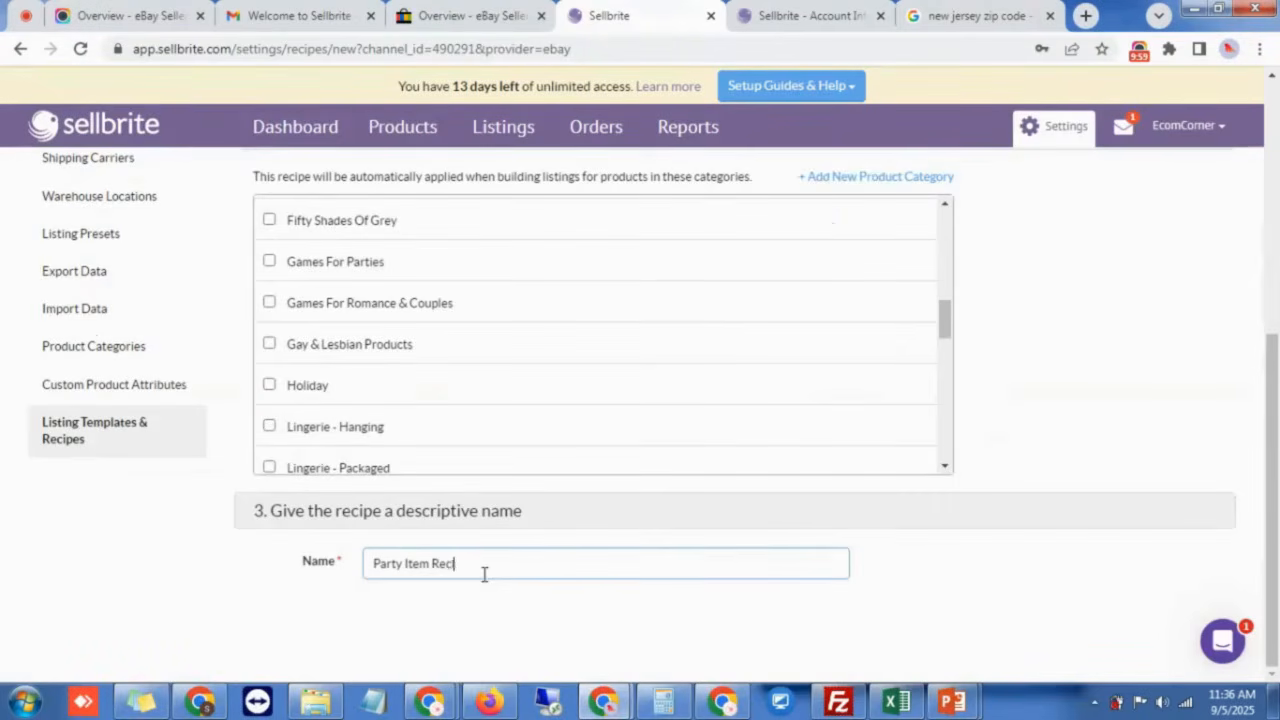
{"action": "type", "text": "ipe"}
{"action": "scroll", "coordinate": [1186, 468], "scroll_direction": "up", "scroll_amount": 3}
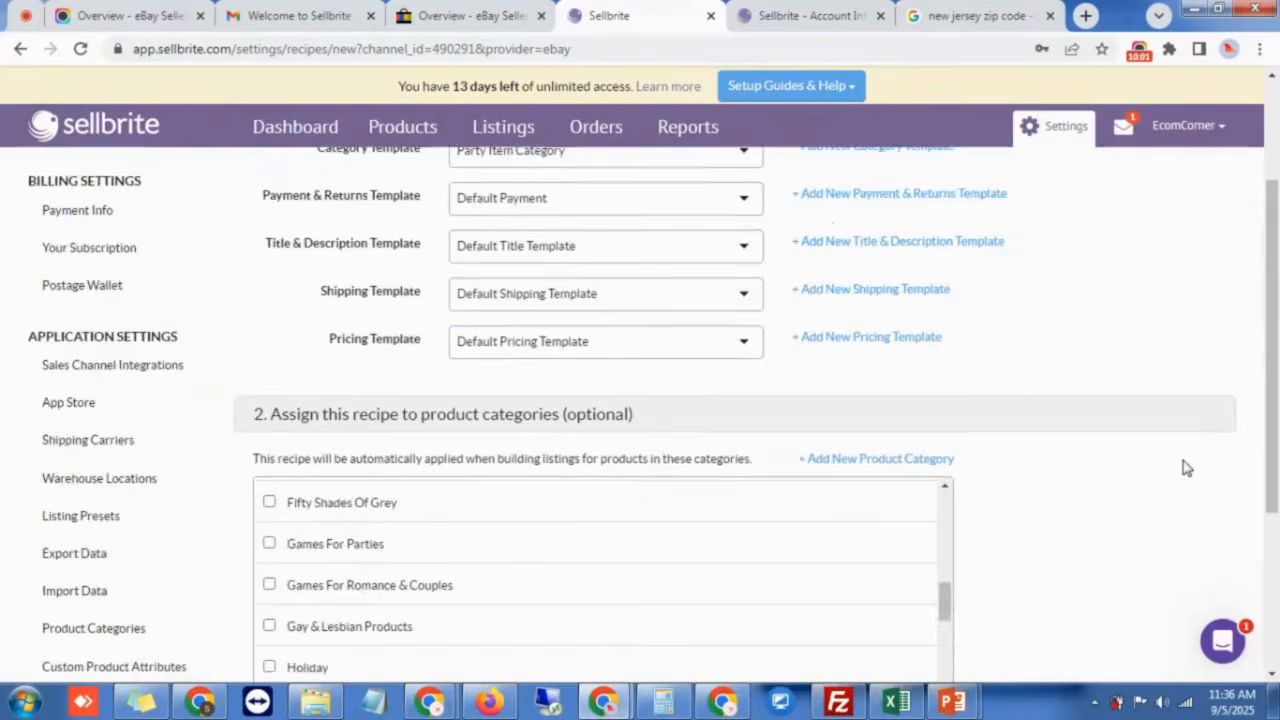
{"action": "scroll", "coordinate": [1186, 468], "scroll_direction": "up", "scroll_amount": 2}
{"action": "left_click", "coordinate": [1189, 184]}
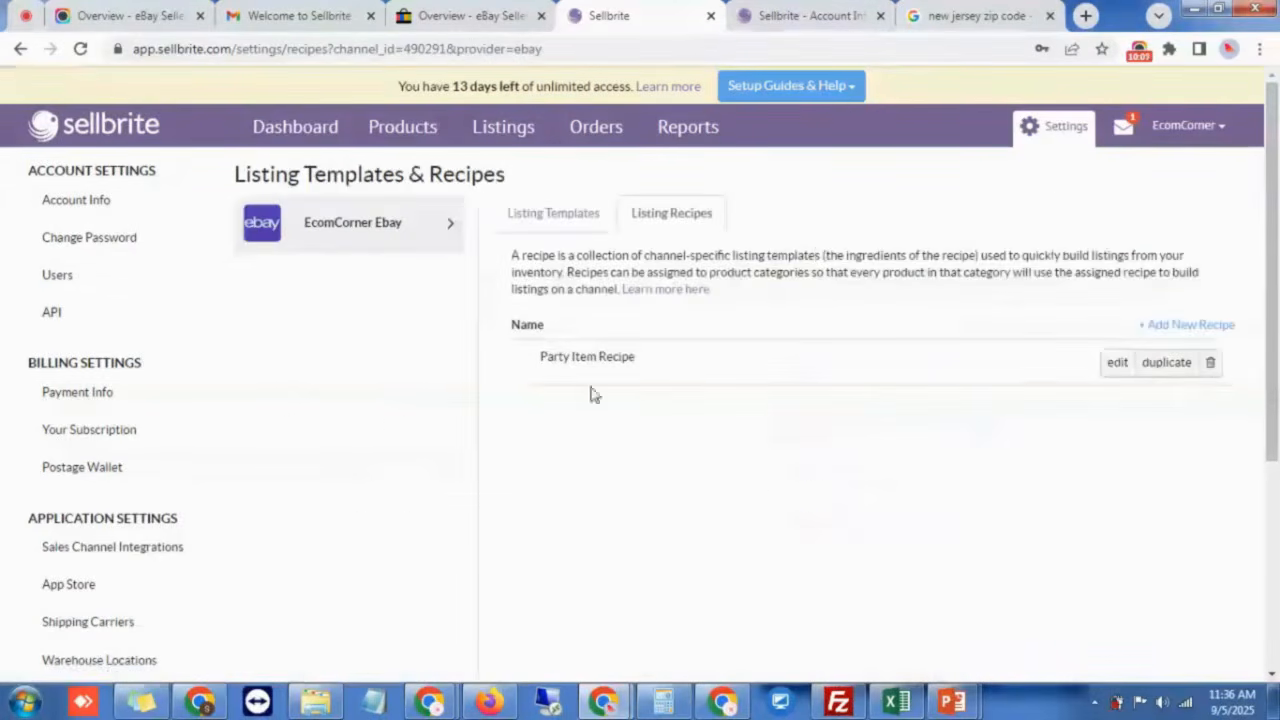
Step: Go to Products > All Products to list all 7,780 products
{"action": "triple_click", "coordinate": [560, 356]}
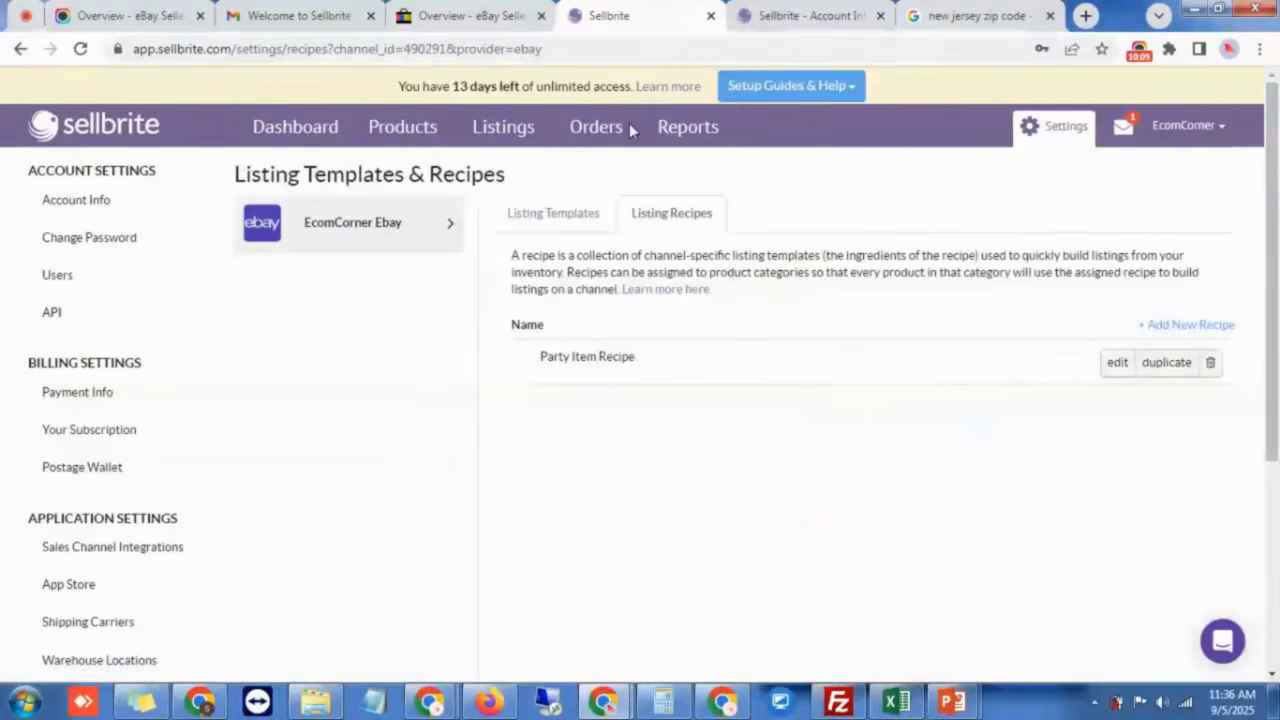
{"action": "mouse_move", "coordinate": [385, 135]}
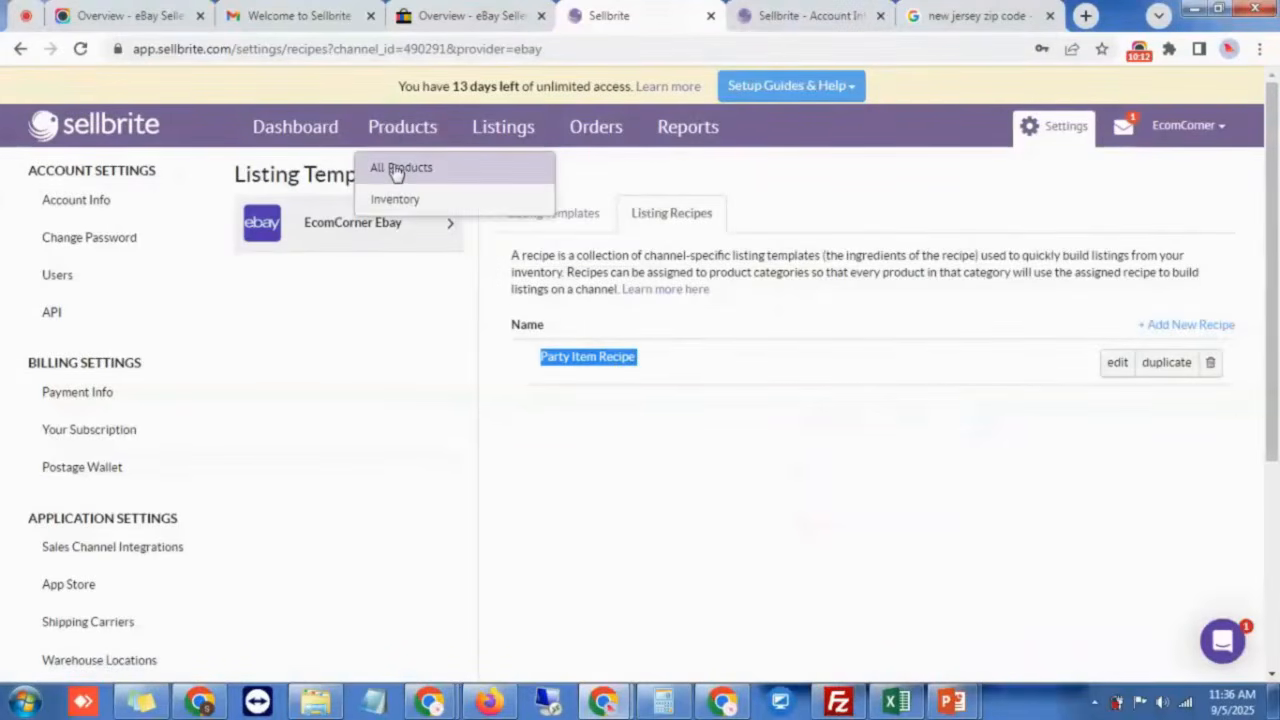
{"action": "left_click", "coordinate": [397, 172]}
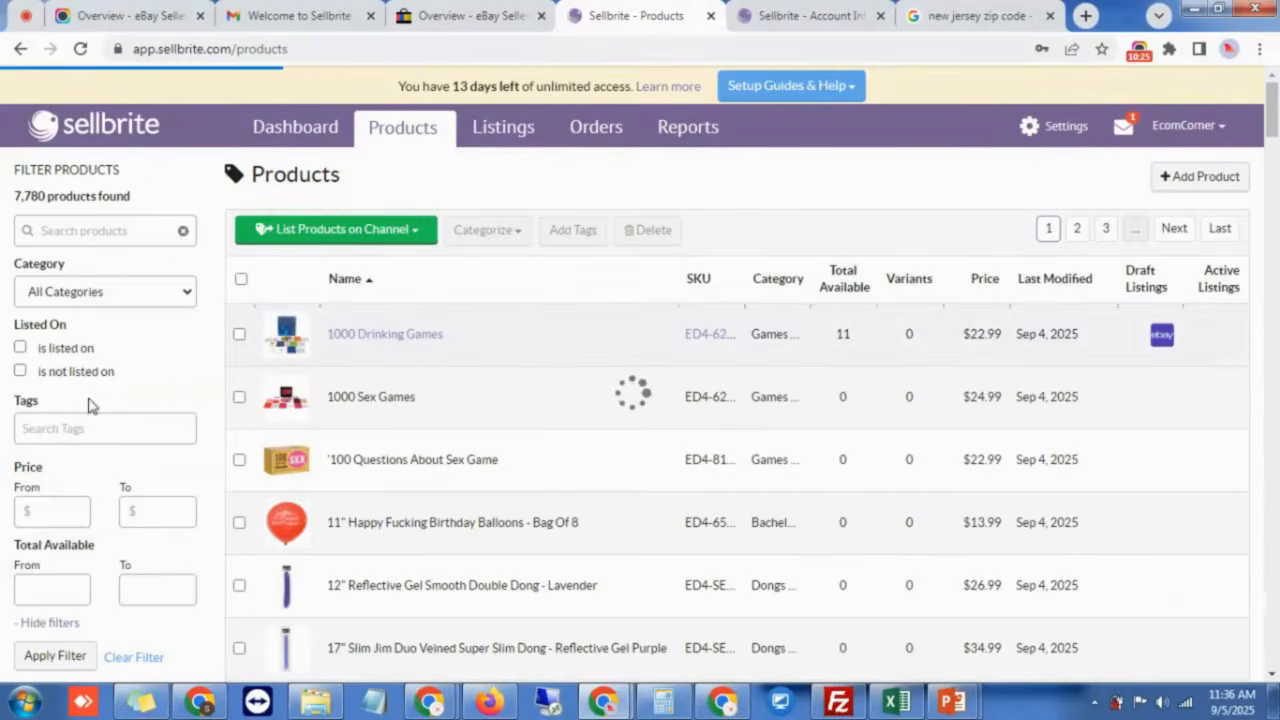
Step: Filter to stock of at least 1, then list the Earthly Body Massage Candle Trio on EcomCorner Ebay
{"action": "scroll", "coordinate": [88, 390], "scroll_direction": "down", "scroll_amount": 2}
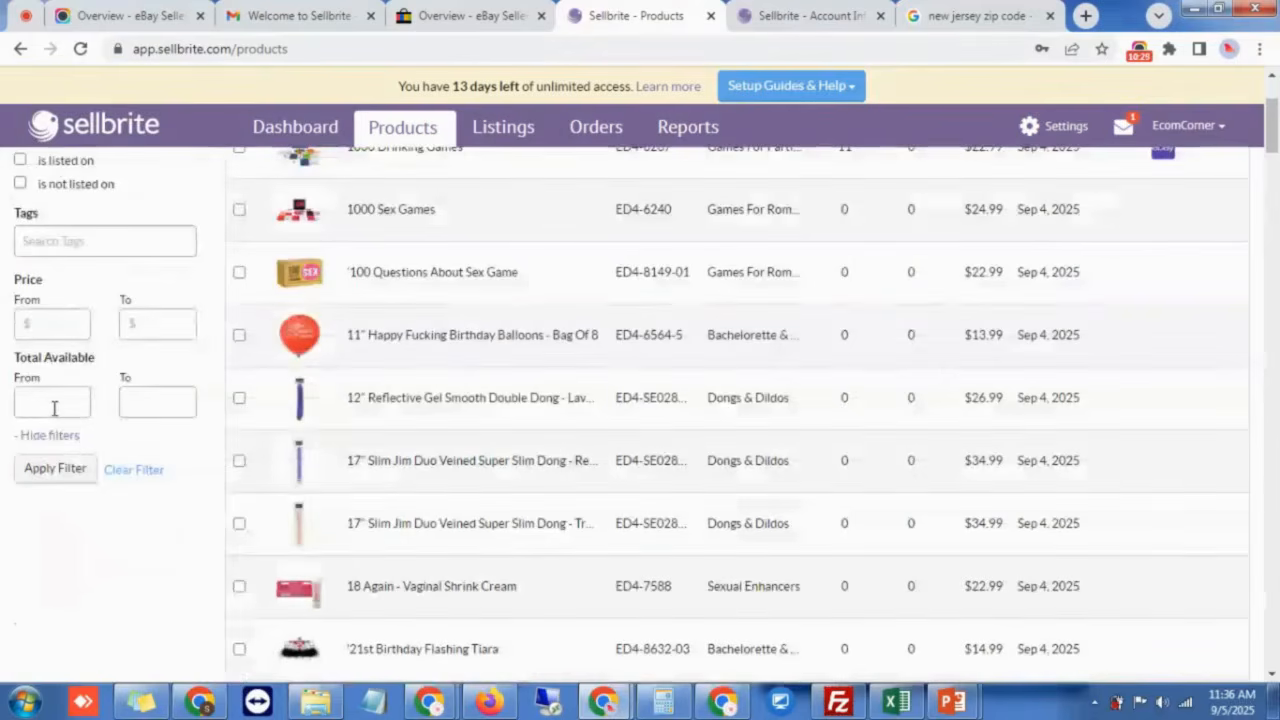
{"action": "left_click", "coordinate": [55, 470]}
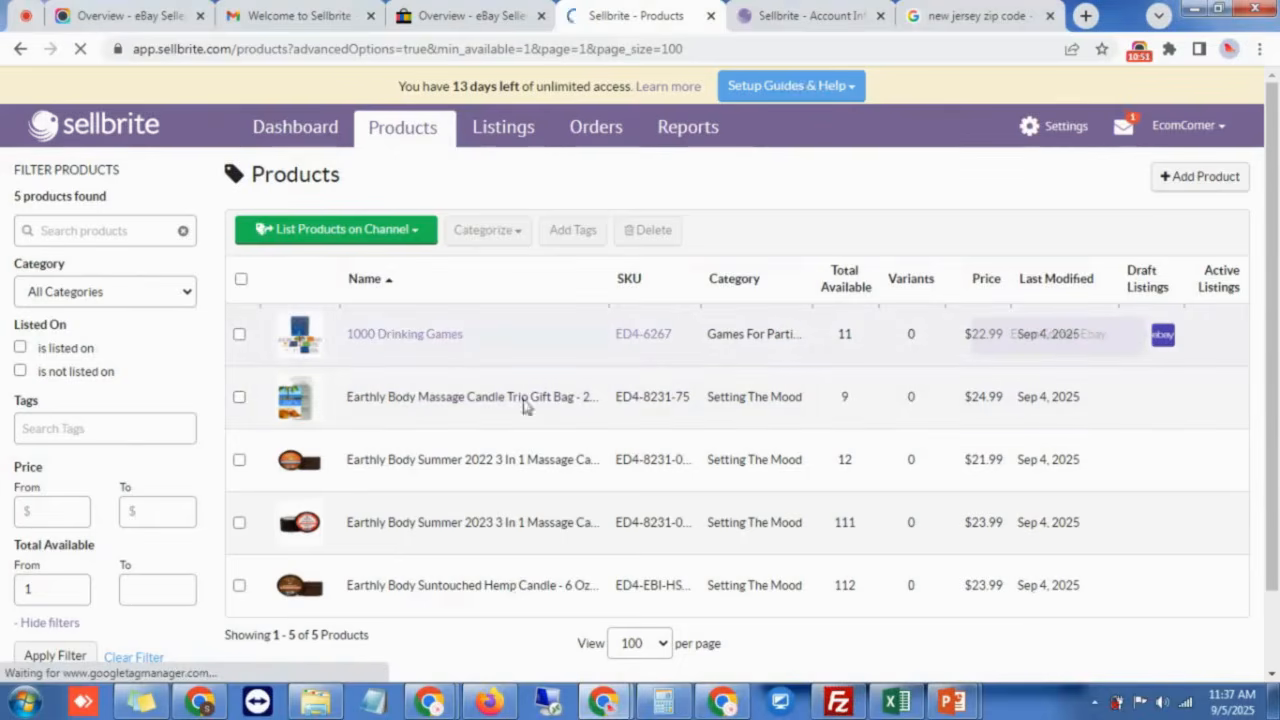
{"action": "left_click", "coordinate": [239, 399]}
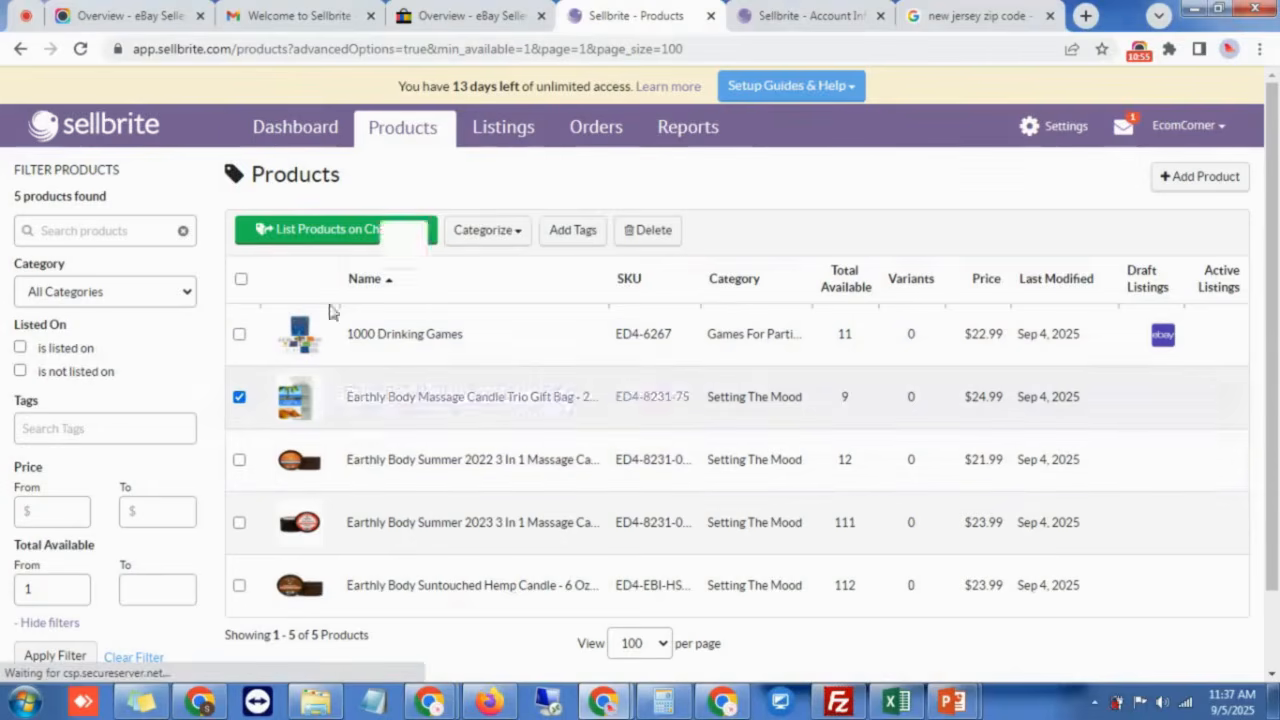
{"action": "left_click", "coordinate": [392, 248]}
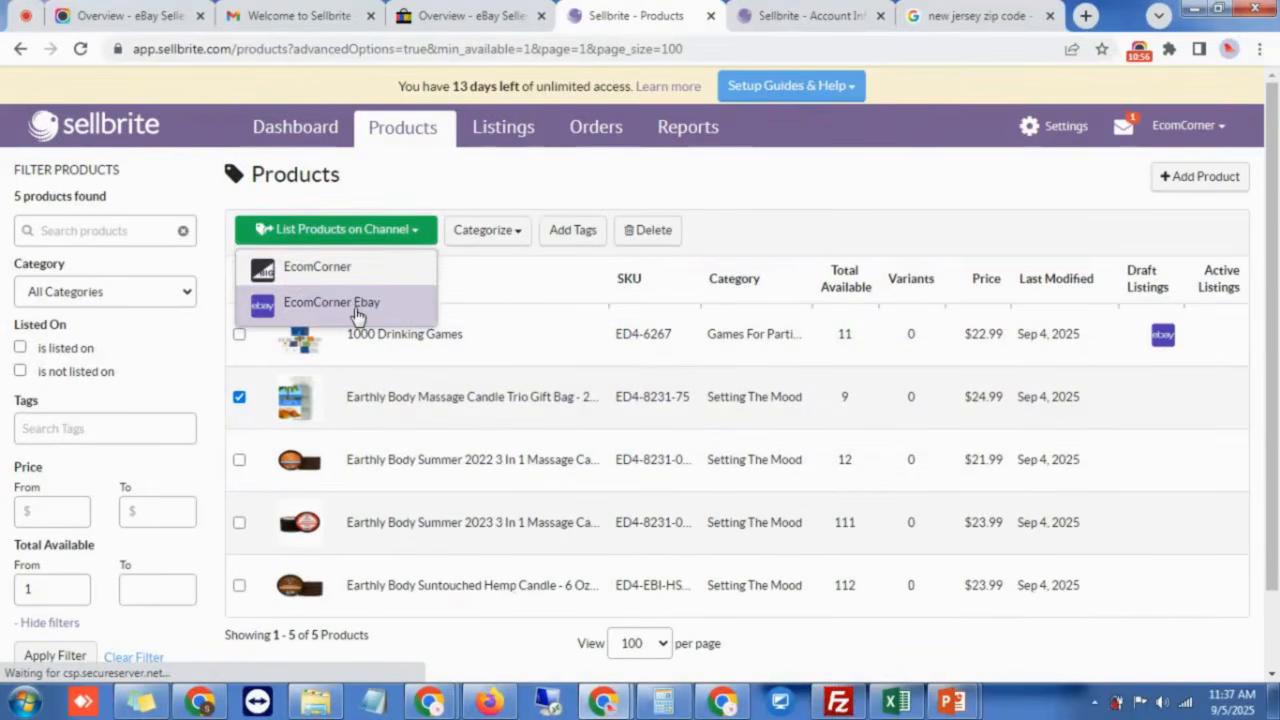
{"action": "left_click", "coordinate": [370, 302]}
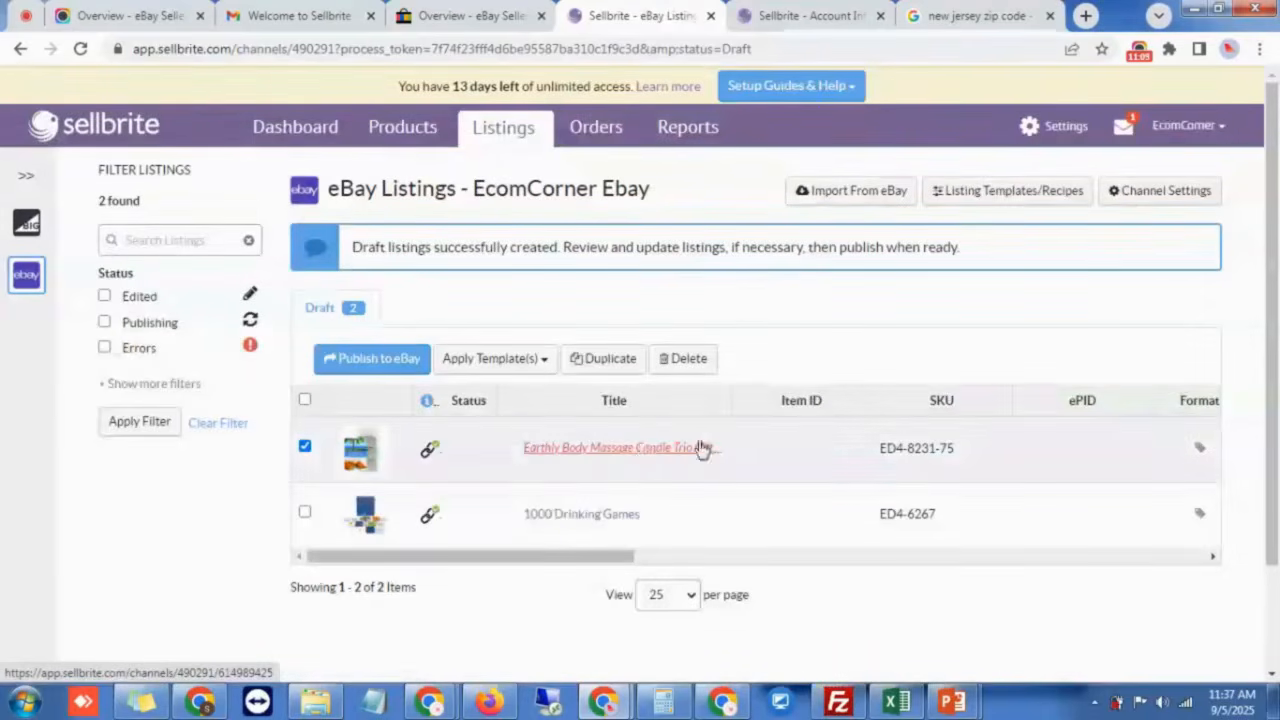
Step: Open the candle trio draft and set its Title Template to '-- Do Not Use Template --'
{"action": "left_click", "coordinate": [470, 387]}
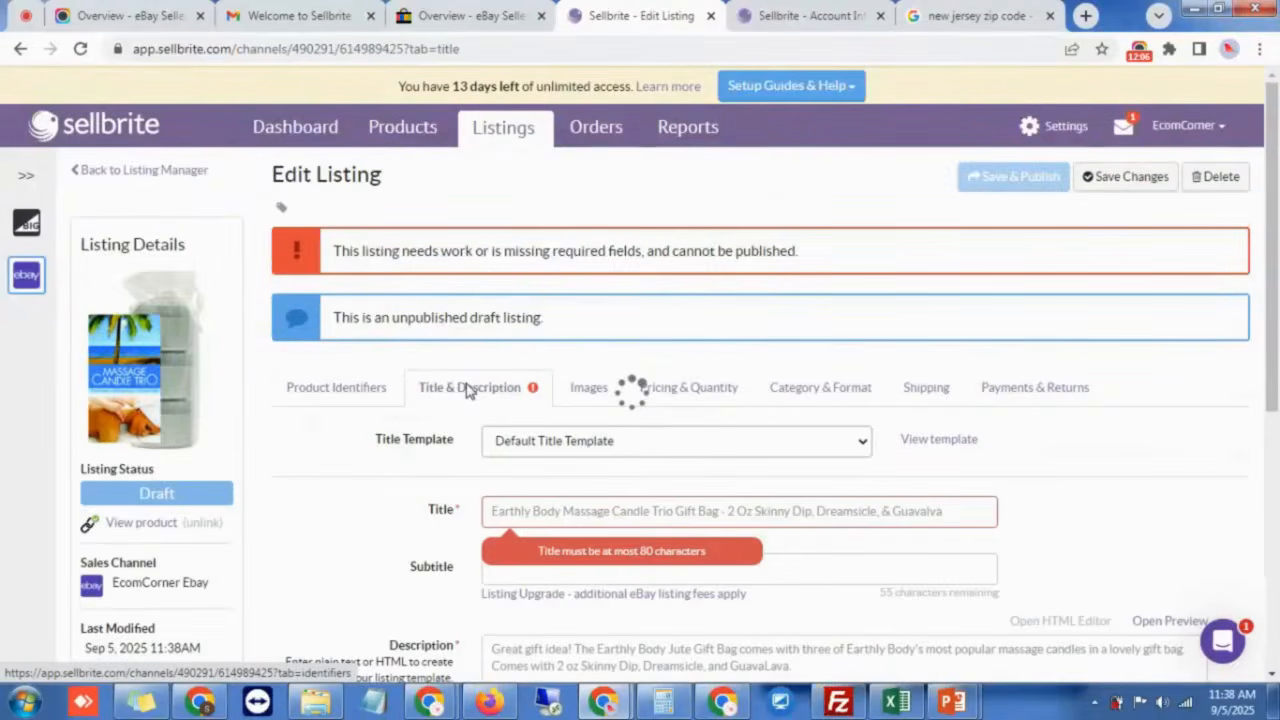
{"action": "left_click", "coordinate": [599, 449]}
{"action": "left_click", "coordinate": [571, 466]}
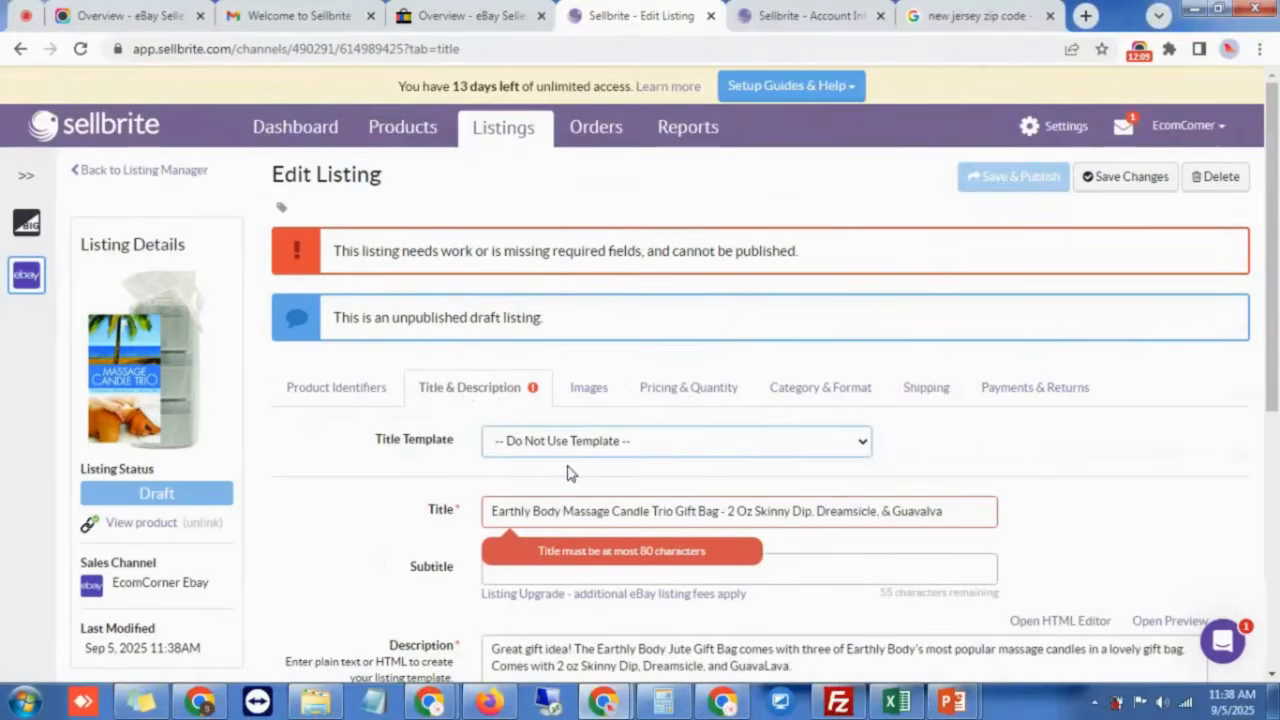
Step: Delete '& Guavalva' from the candle trio's product name, save, and reload the listing
{"action": "left_click", "coordinate": [138, 533], "text": "ctrl"}
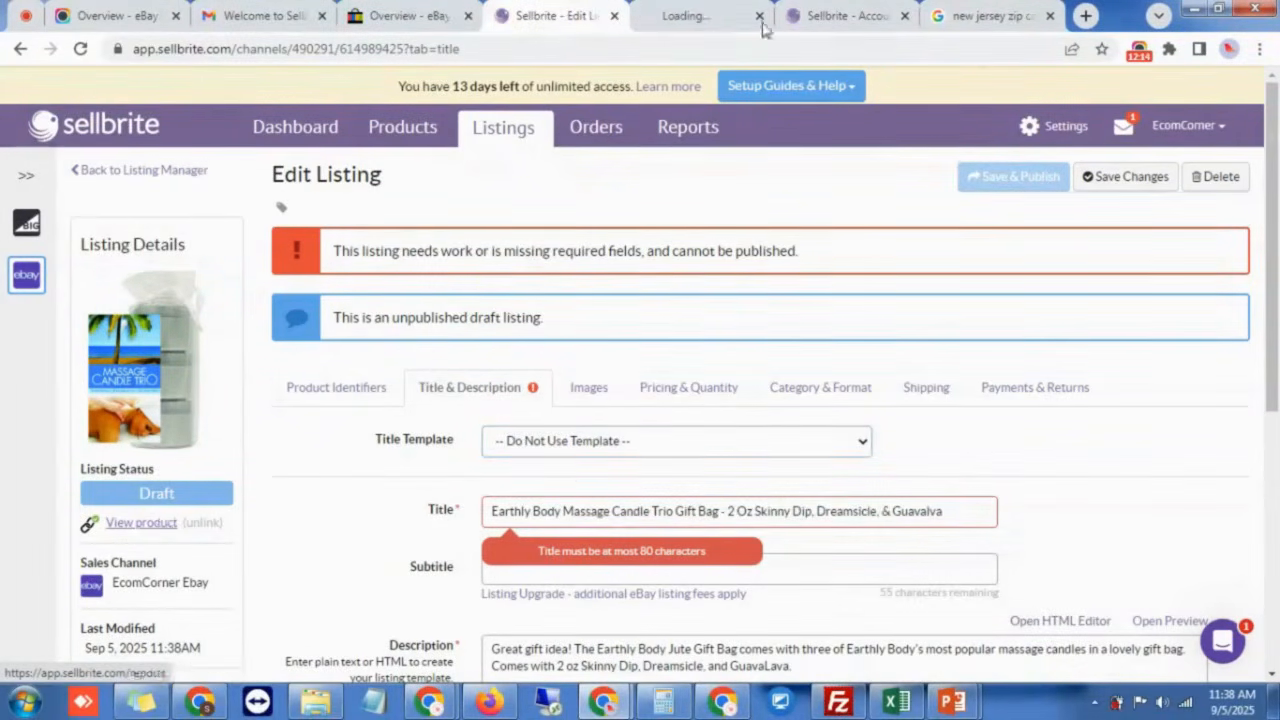
{"action": "left_click", "coordinate": [735, 15]}
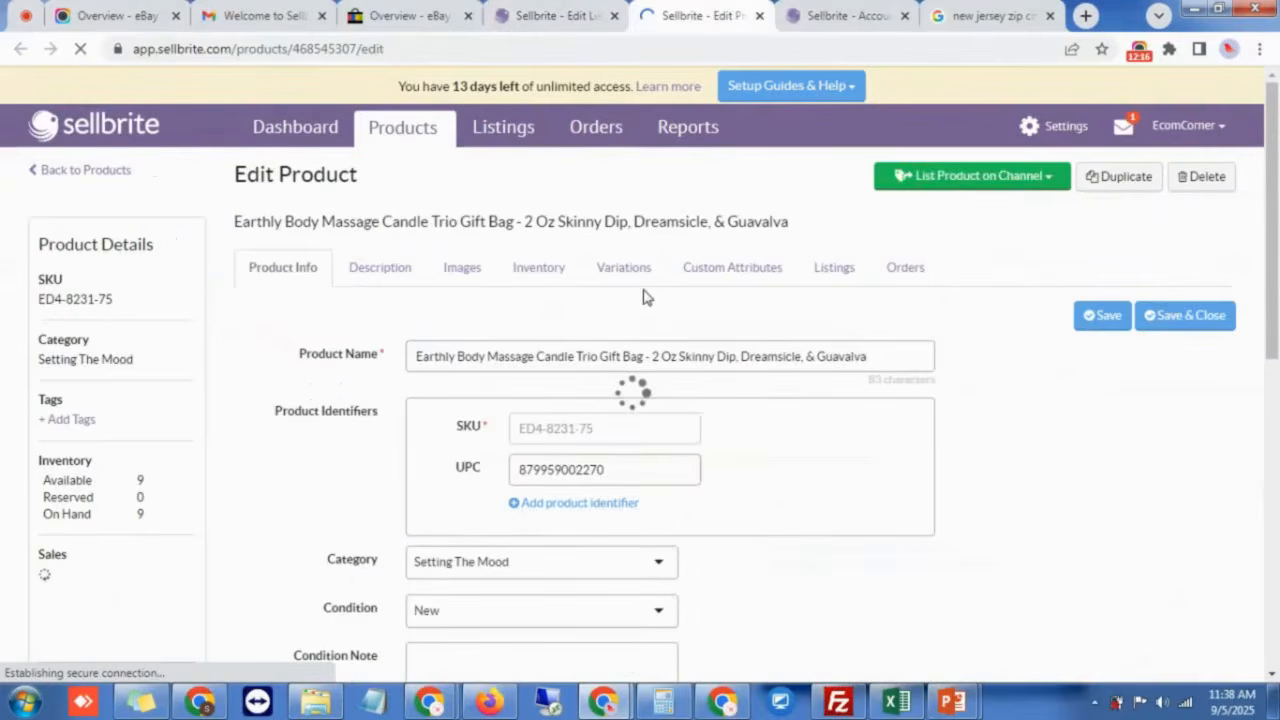
{"action": "left_click_drag", "start_coordinate": [810, 360], "coordinate": [886, 357]}
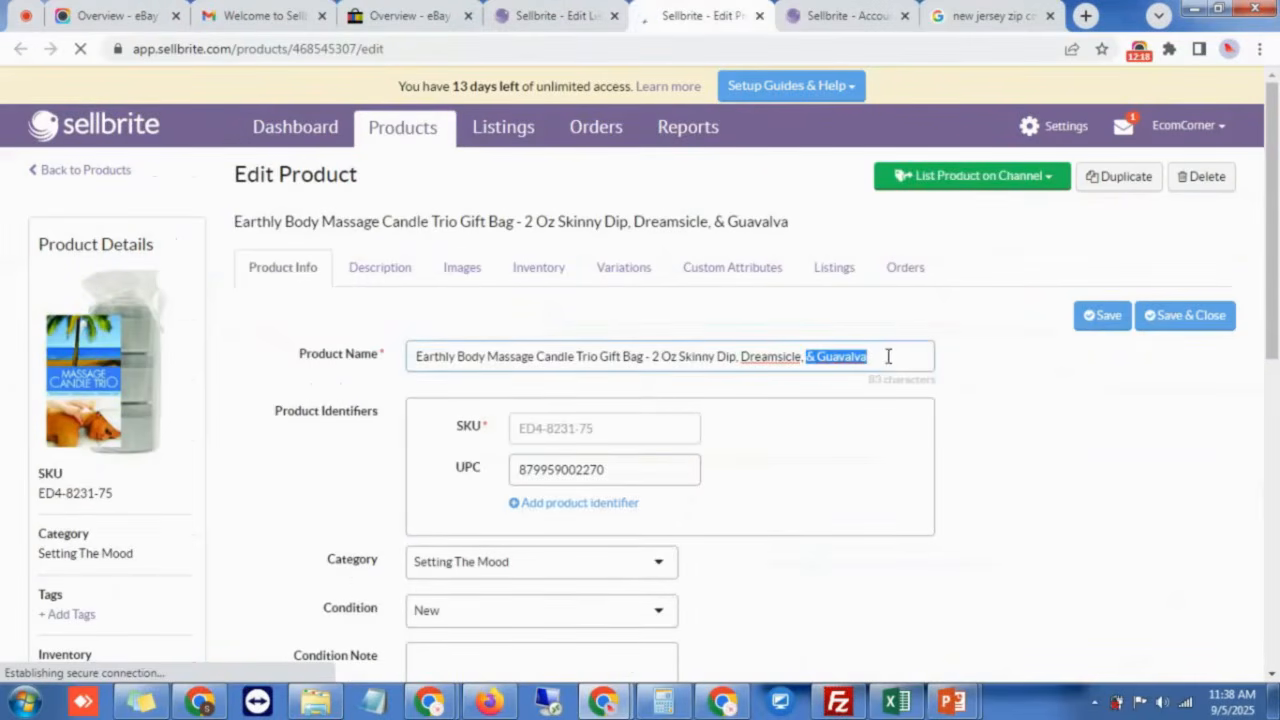
{"action": "key", "text": "BackSpace"}
{"action": "left_click", "coordinate": [1100, 316]}
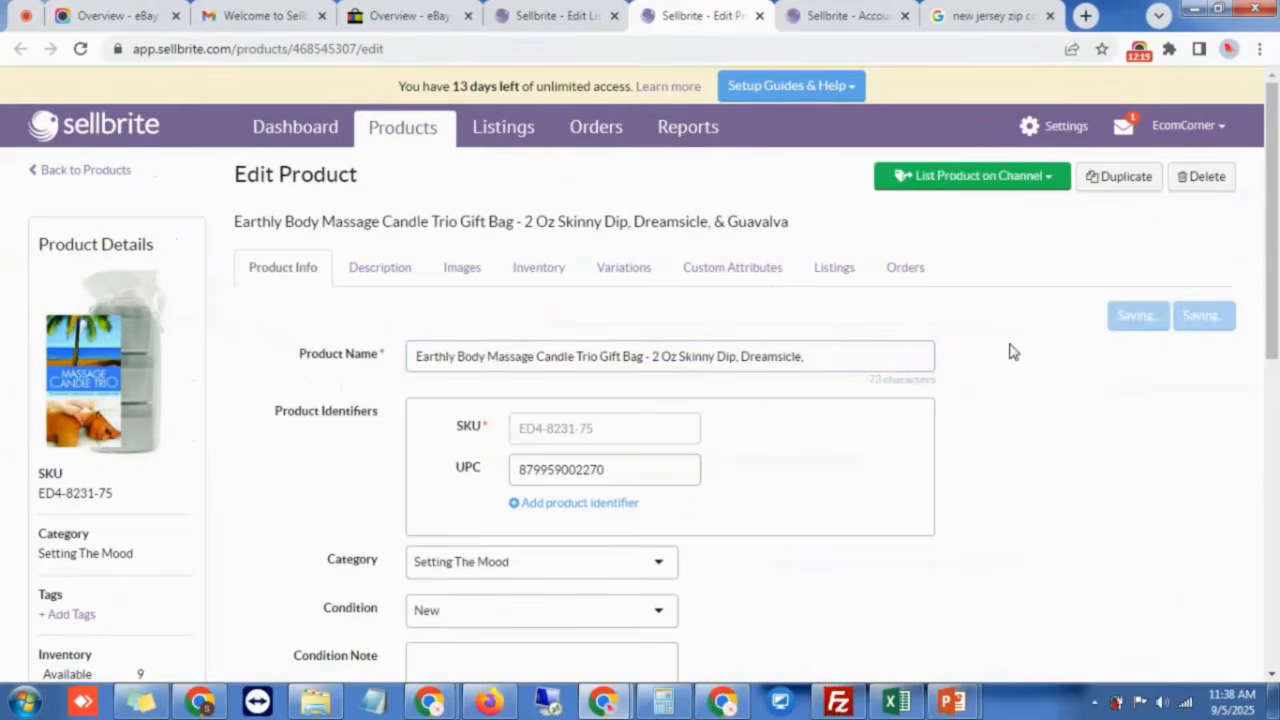
{"action": "left_click", "coordinate": [560, 15]}
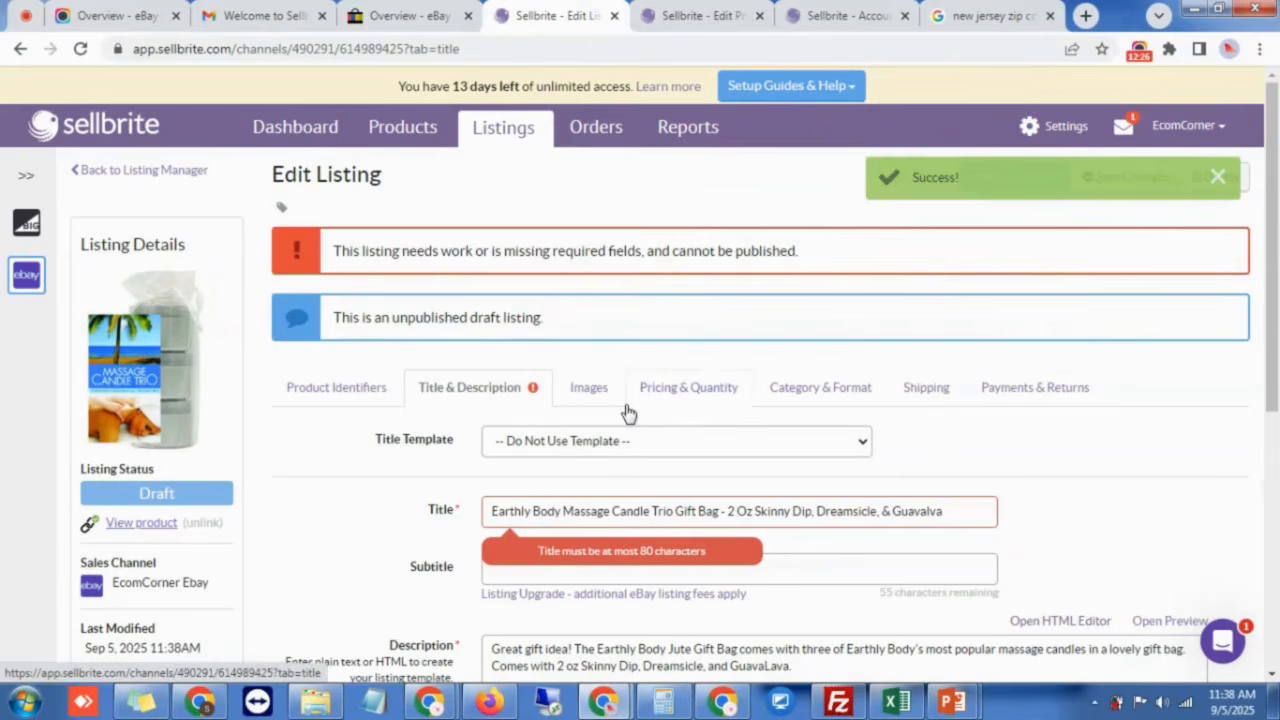
{"action": "left_click", "coordinate": [82, 50]}
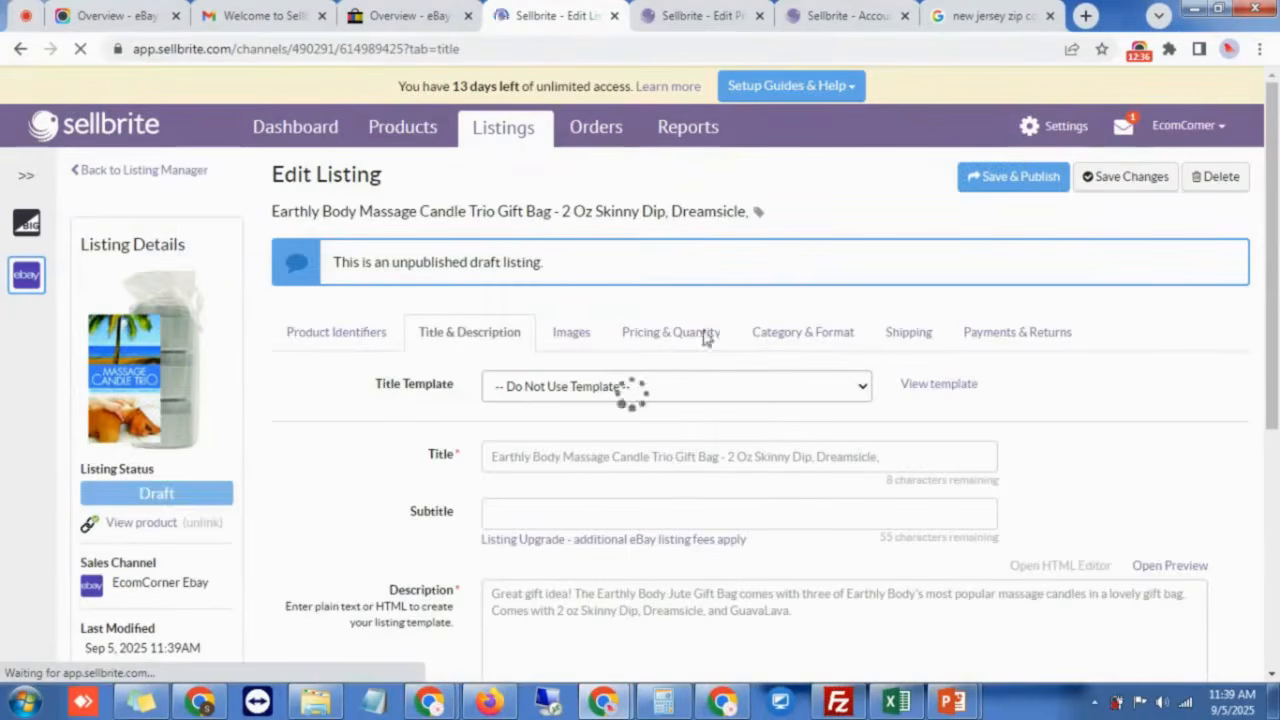
Step: Publish the candle trio listing to eBay, then open Listing Templates & Recipes settings
{"action": "left_click", "coordinate": [1013, 178]}
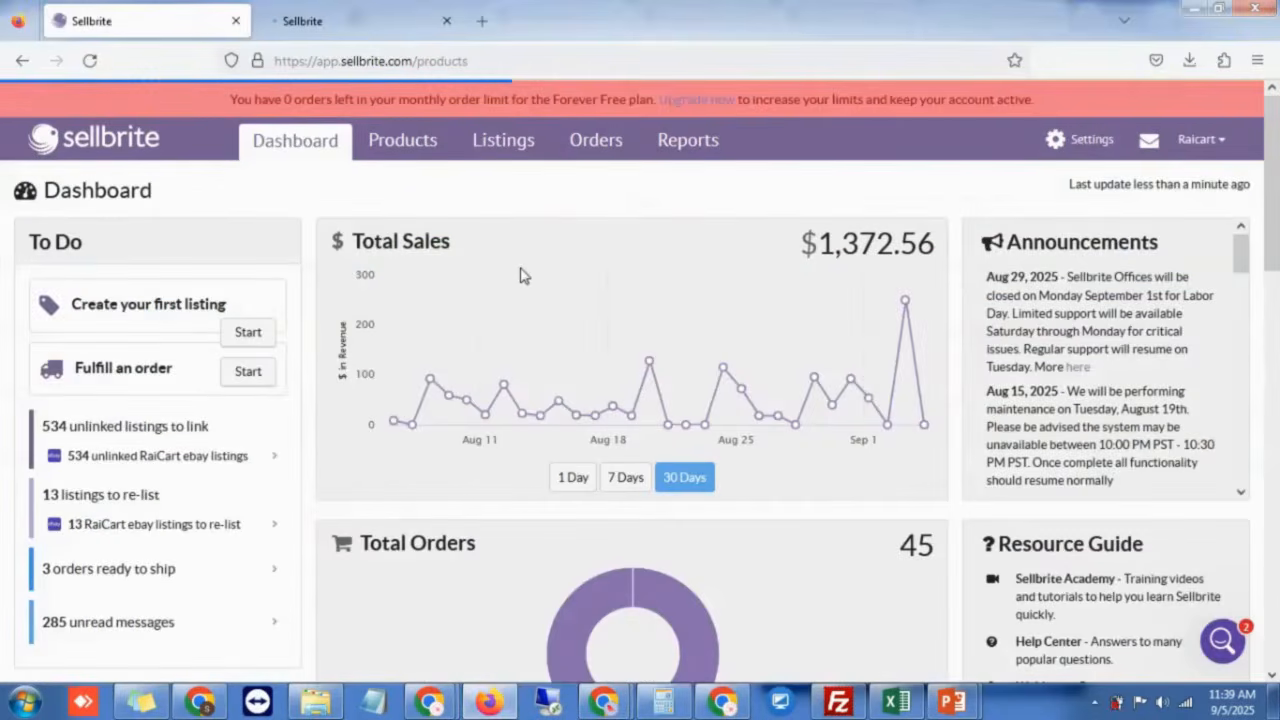
{"action": "left_click", "coordinate": [372, 28]}
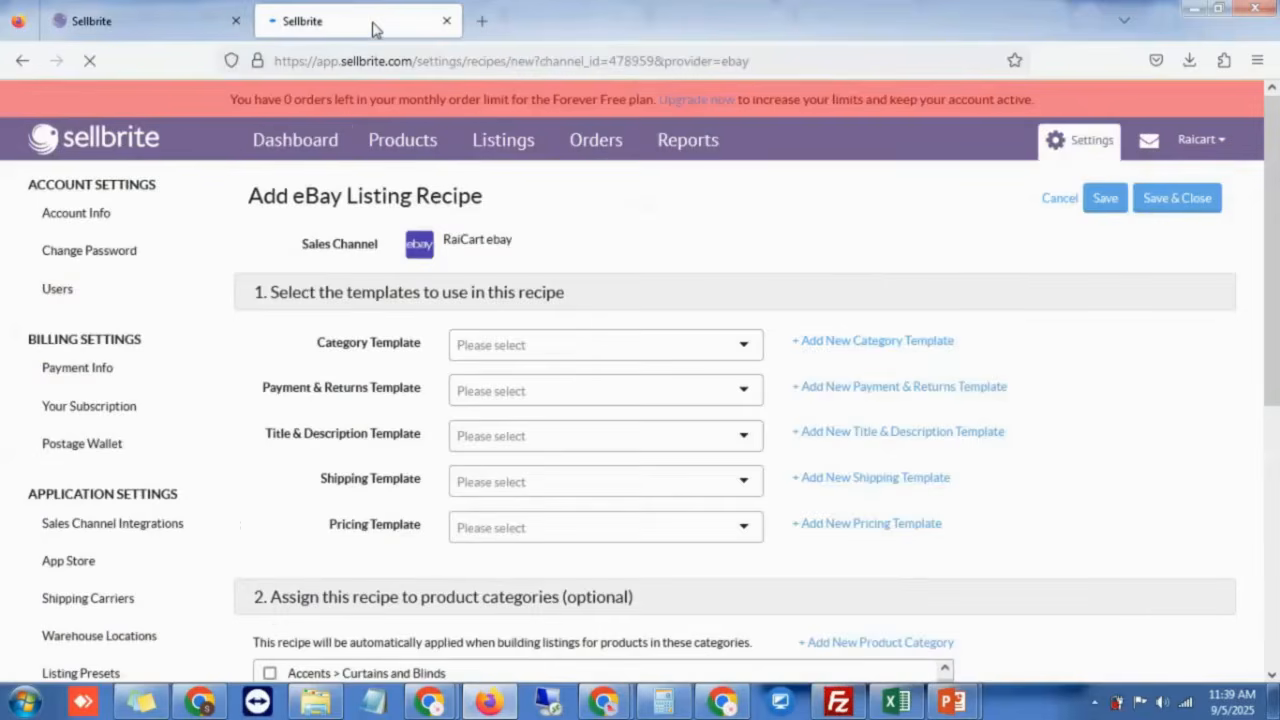
{"action": "scroll", "coordinate": [337, 389], "scroll_direction": "down", "scroll_amount": 4}
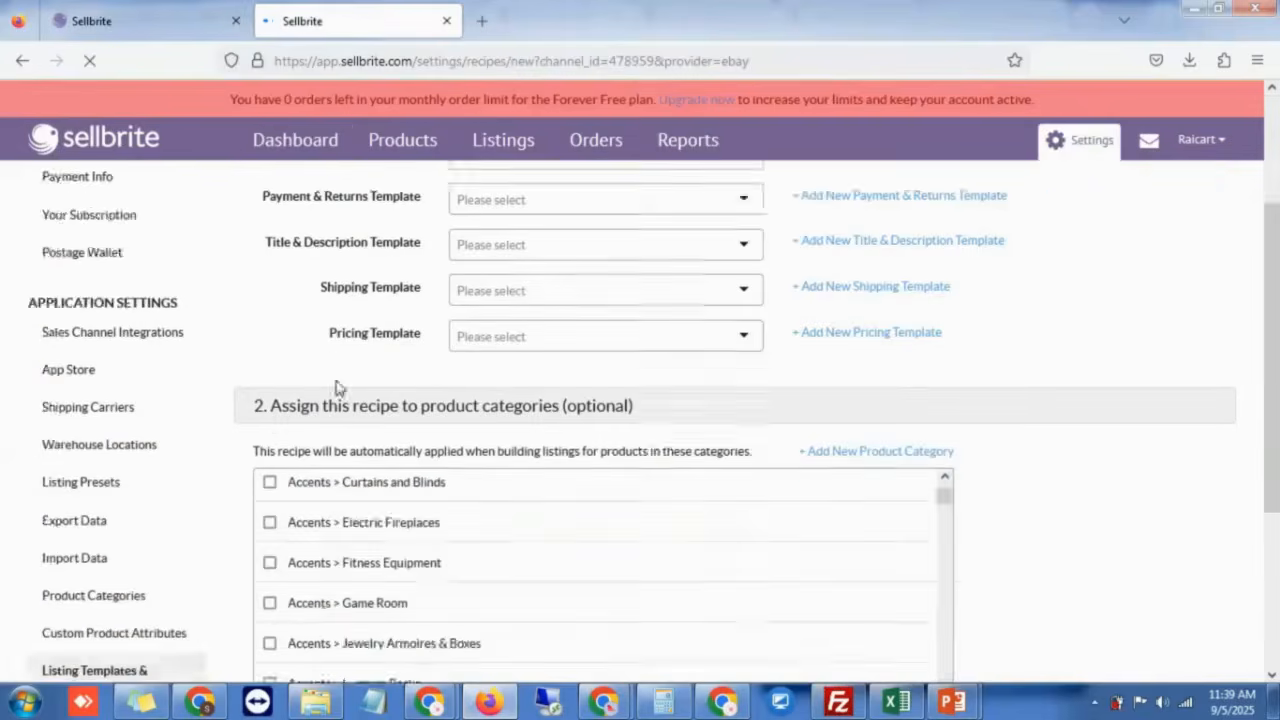
{"action": "left_click", "coordinate": [52, 490]}
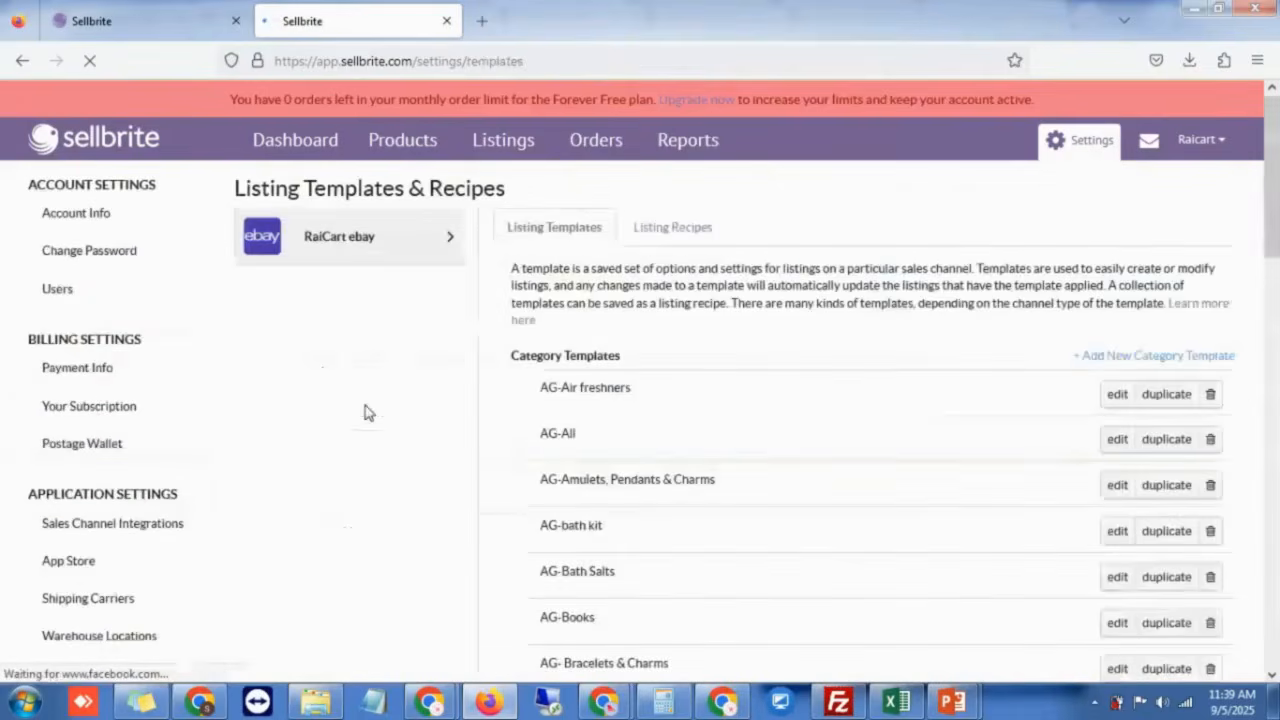
Step: Look through the saved Listing Recipes, then return to the Products list
{"action": "scroll", "coordinate": [705, 415], "scroll_direction": "down", "scroll_amount": 6}
{"action": "scroll", "coordinate": [700, 431], "scroll_direction": "down", "scroll_amount": 4}
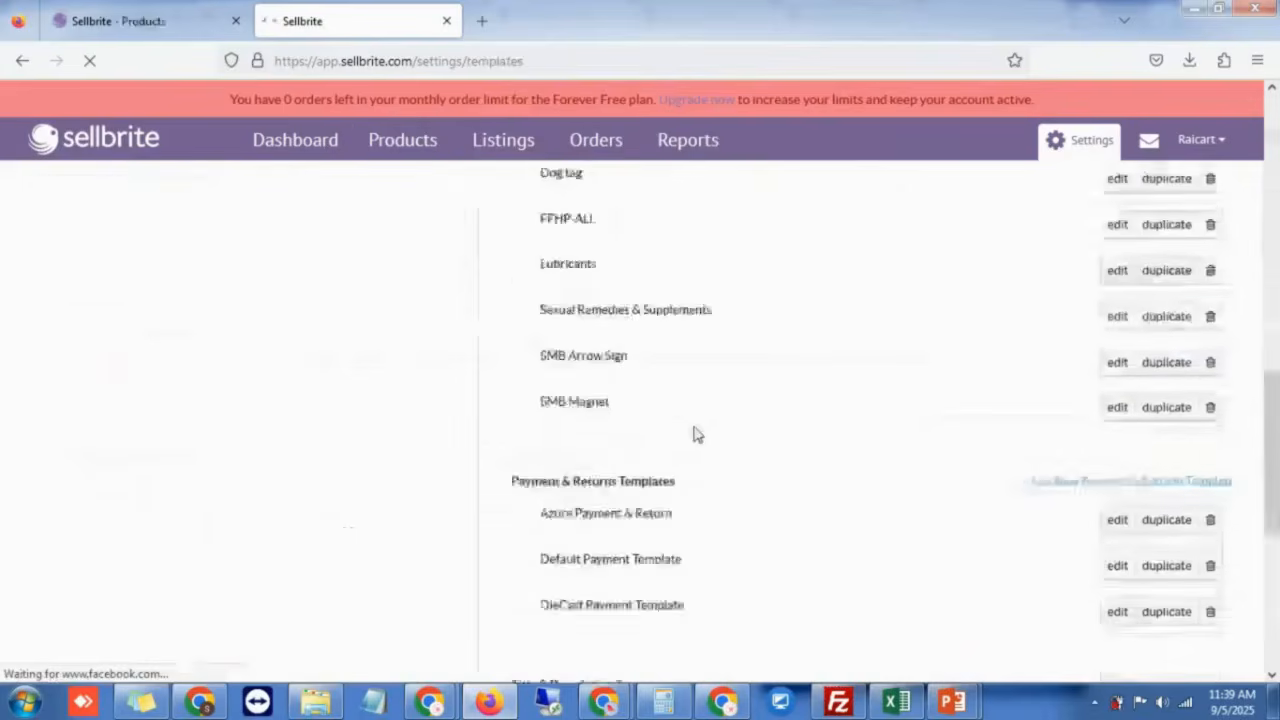
{"action": "scroll", "coordinate": [560, 400], "scroll_direction": "down", "scroll_amount": 3}
{"action": "scroll", "coordinate": [573, 416], "scroll_direction": "up", "scroll_amount": 15}
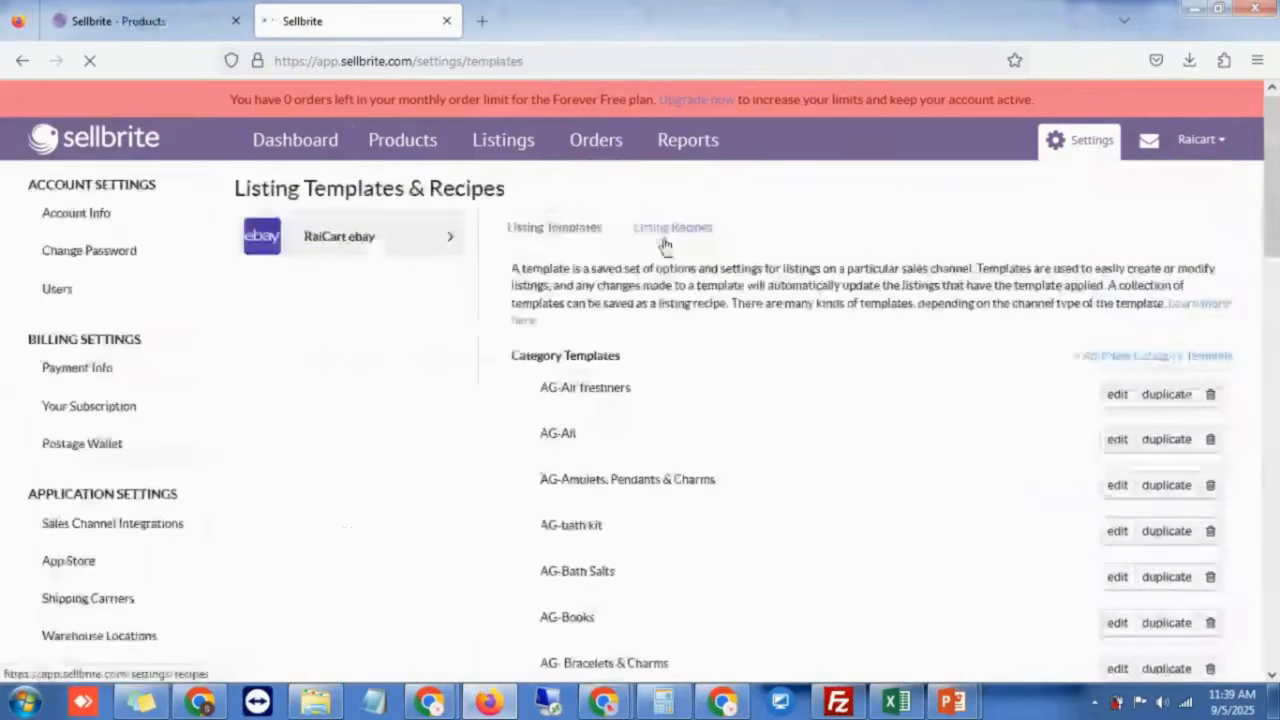
{"action": "left_click", "coordinate": [667, 249]}
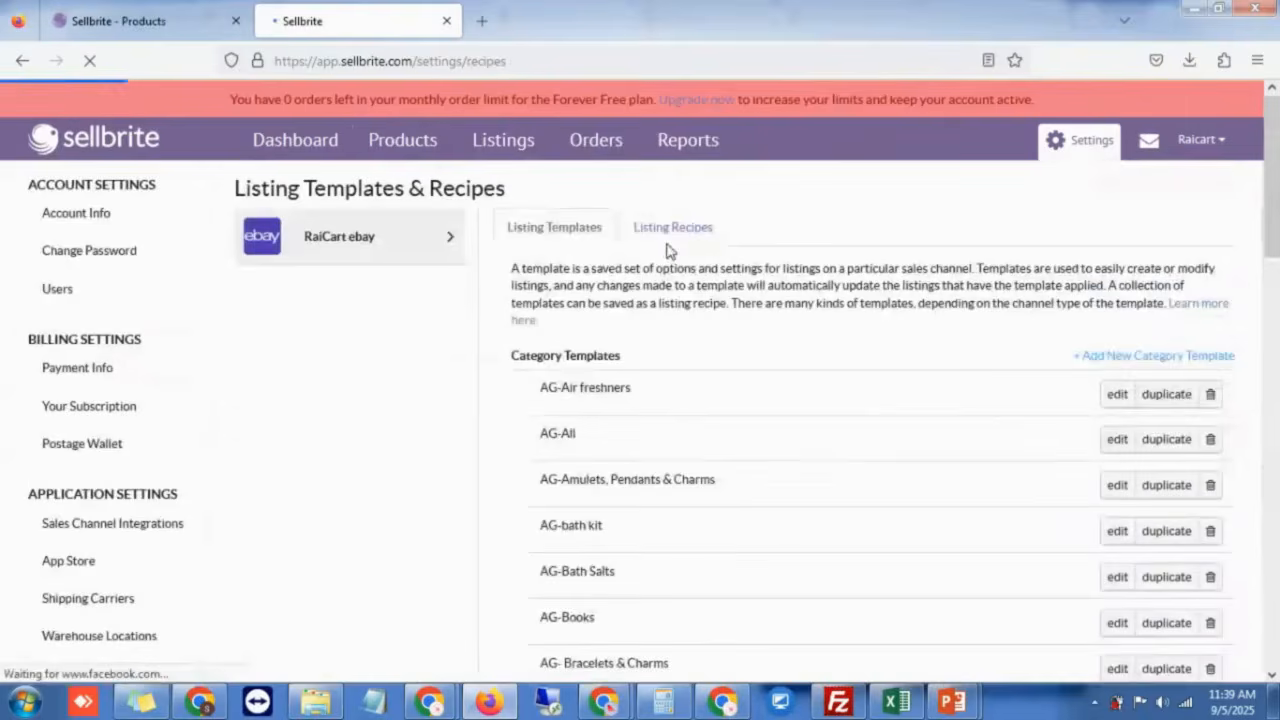
{"action": "scroll", "coordinate": [563, 400], "scroll_direction": "down", "scroll_amount": 5}
{"action": "scroll", "coordinate": [563, 405], "scroll_direction": "down", "scroll_amount": 3}
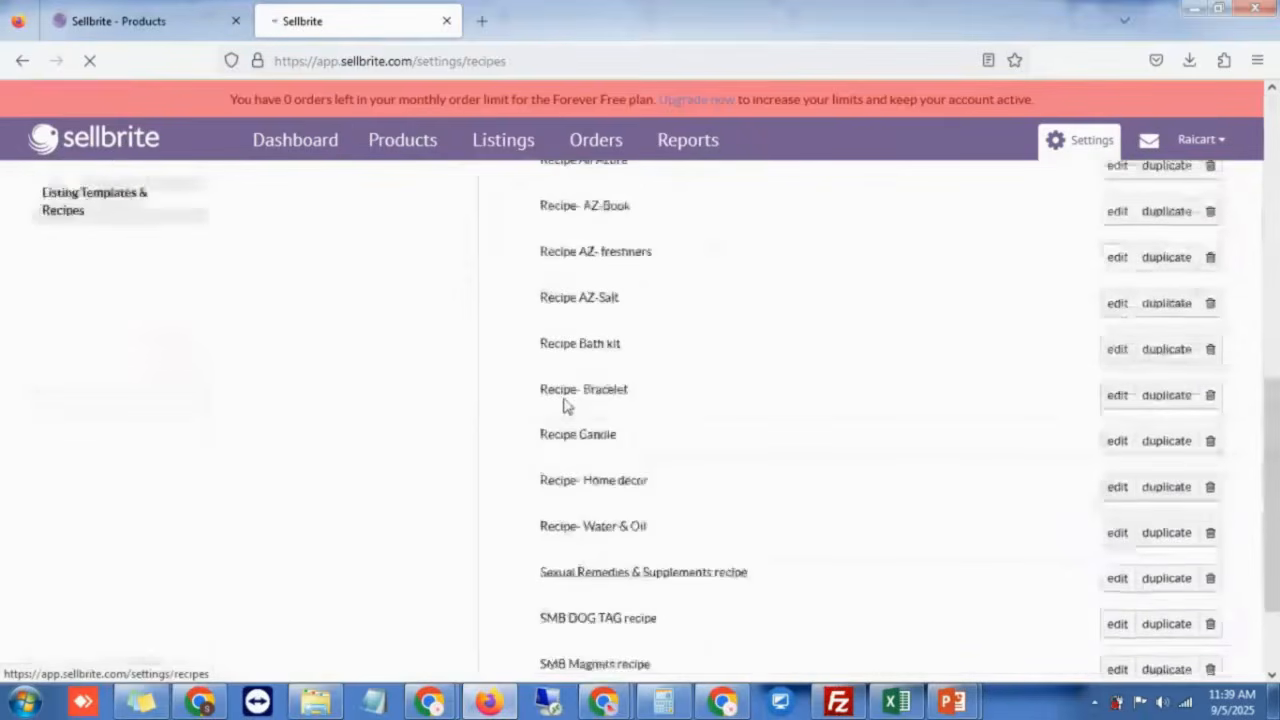
{"action": "scroll", "coordinate": [563, 405], "scroll_direction": "up", "scroll_amount": 5}
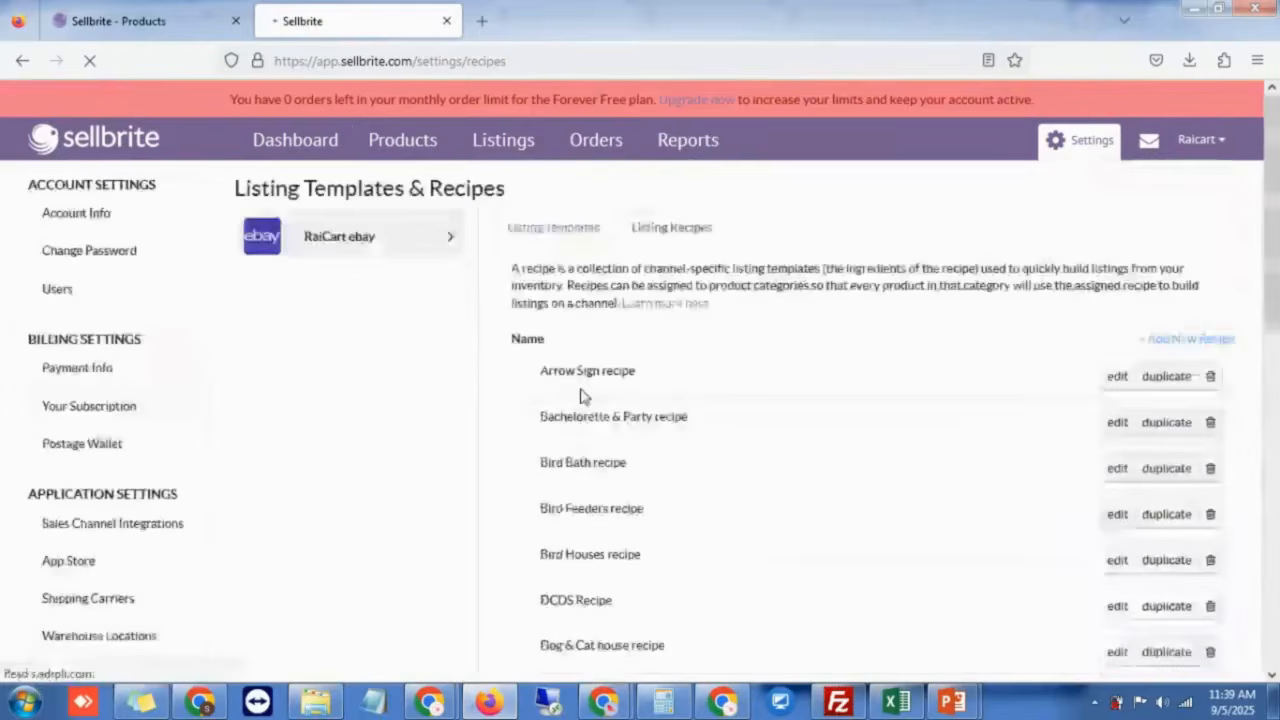
{"action": "left_click", "coordinate": [182, 8]}
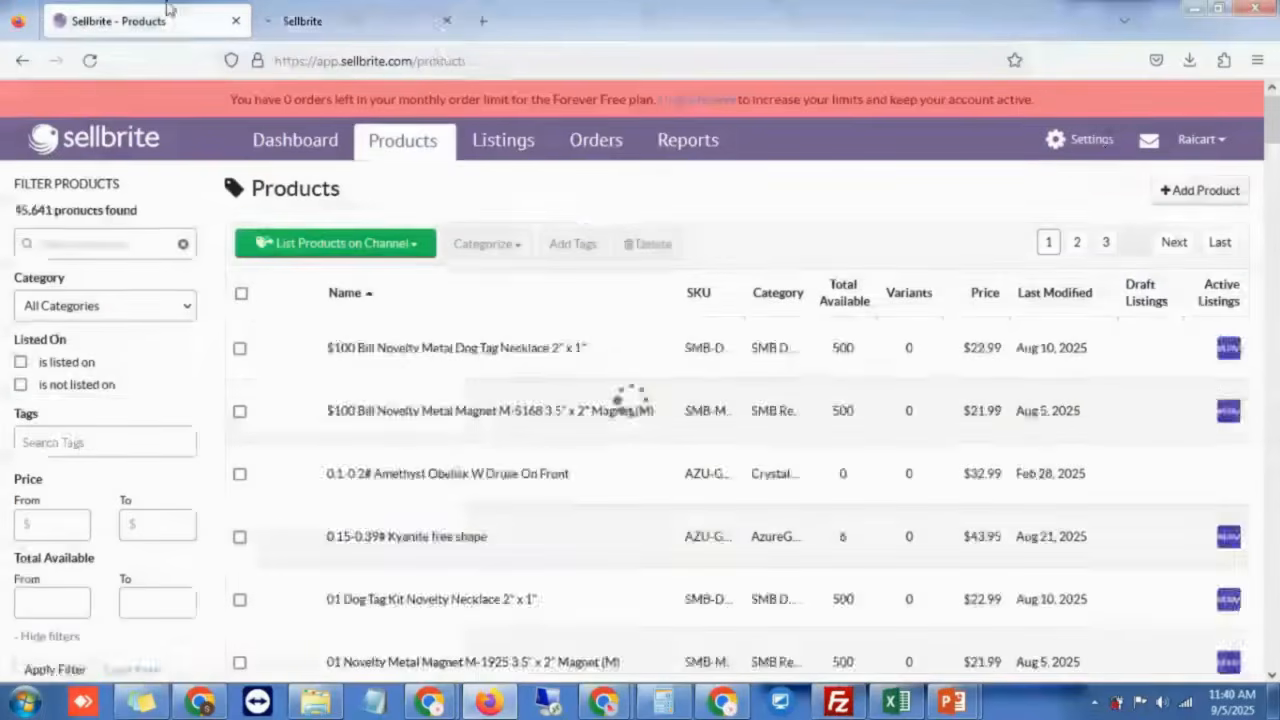
Step: Open All Products and search for 'AZU-'
{"action": "scroll", "coordinate": [514, 477], "scroll_direction": "down", "scroll_amount": 3}
{"action": "scroll", "coordinate": [514, 477], "scroll_direction": "down", "scroll_amount": 2}
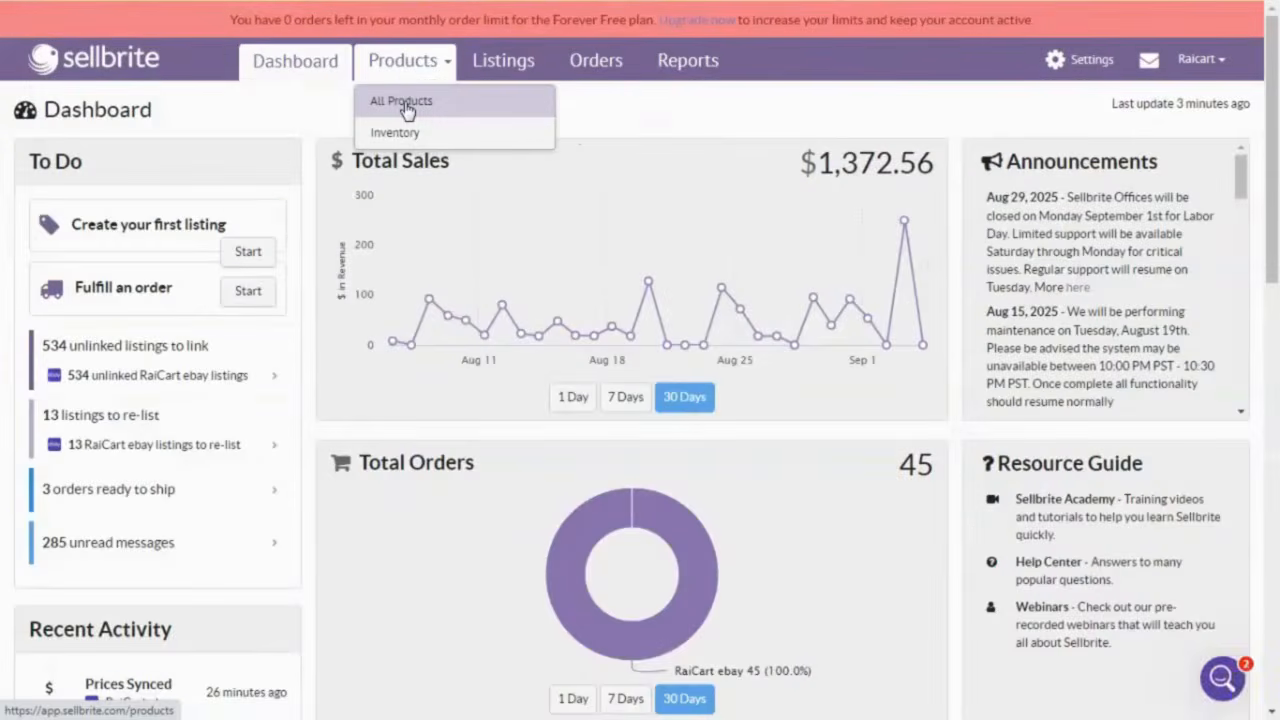
{"action": "left_click", "coordinate": [406, 103]}
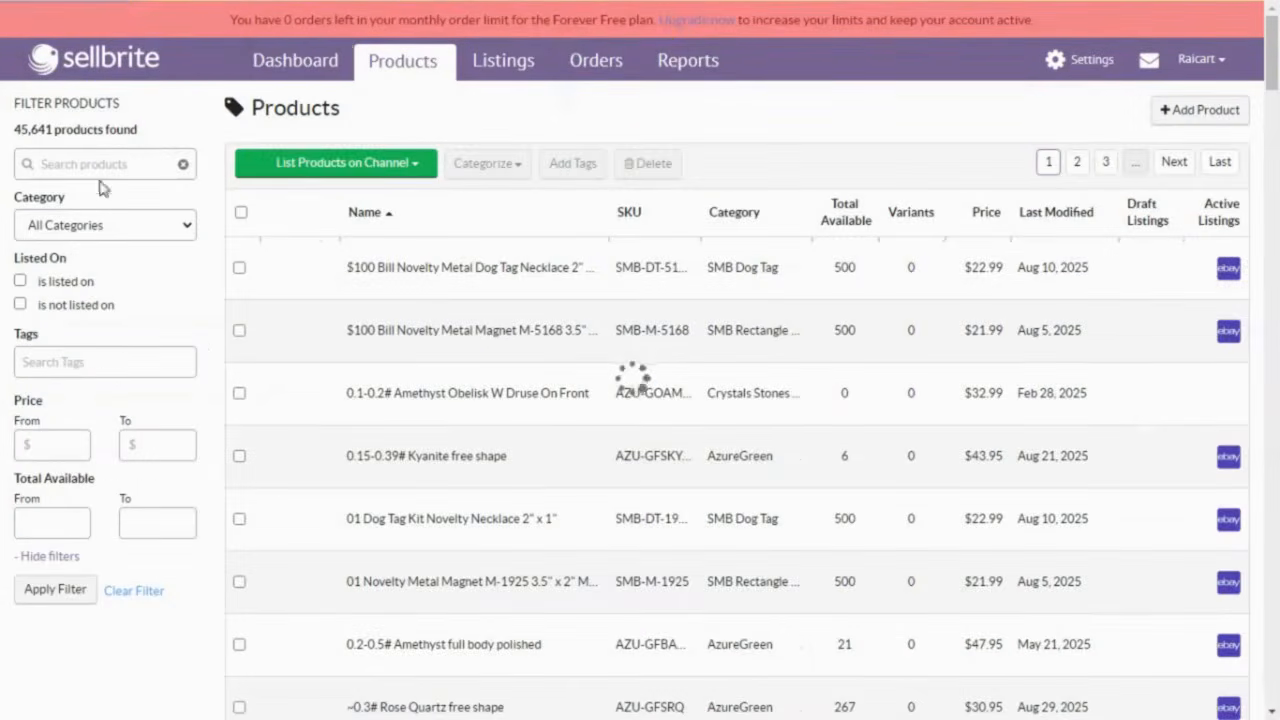
{"action": "left_click", "coordinate": [100, 167]}
{"action": "type", "text": "AZ"}
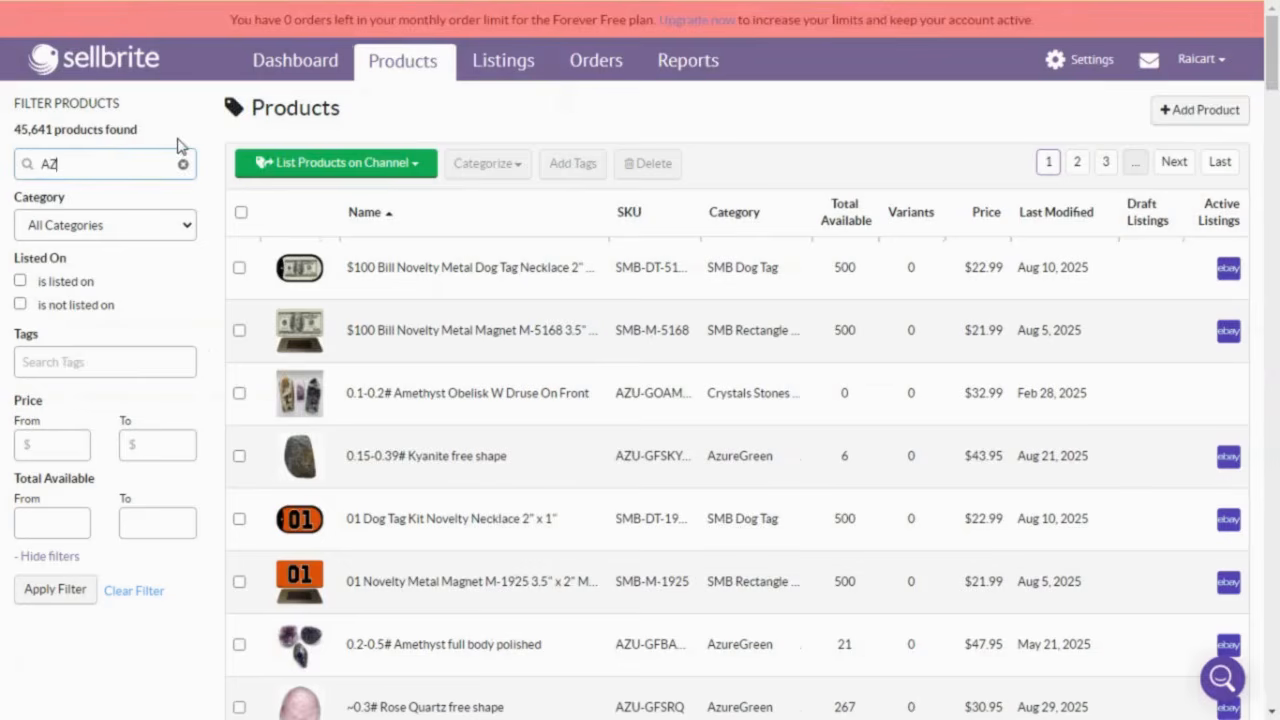
{"action": "type", "text": "U"}
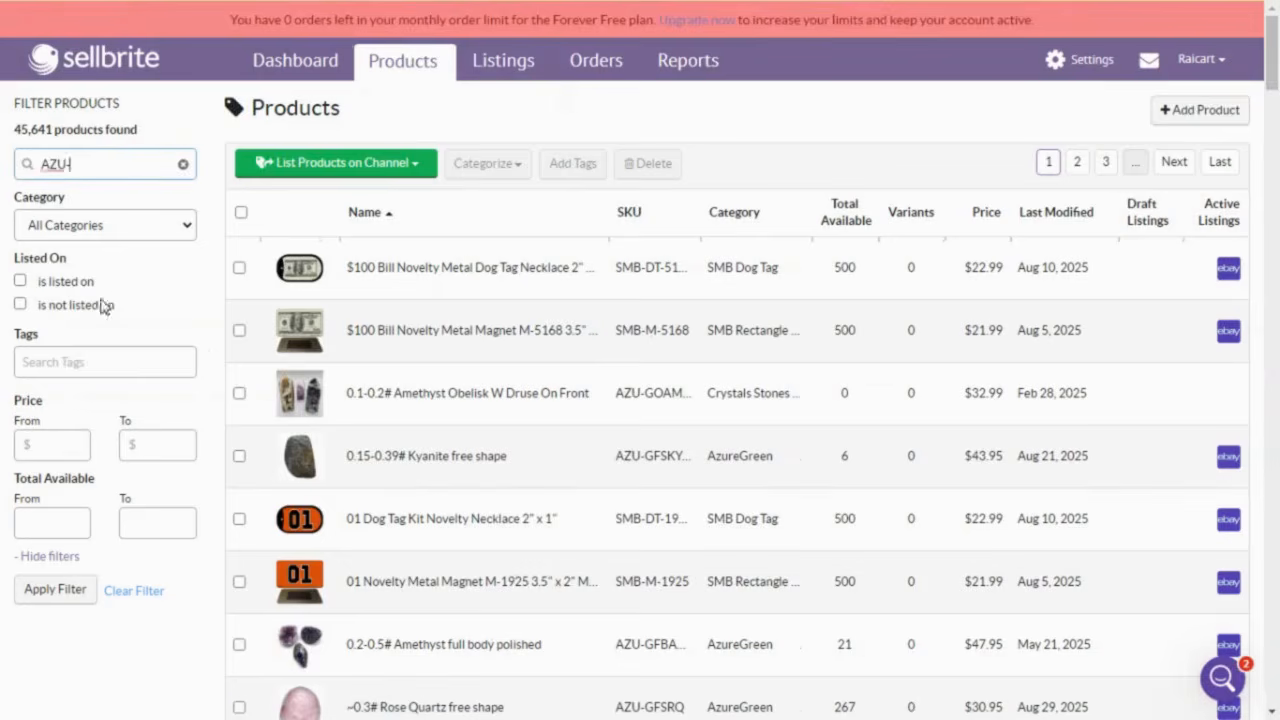
{"action": "type", "text": "-"}
Step: Filter to products not listed on RaiCart ebay with at least 2 available
{"action": "left_click", "coordinate": [89, 307]}
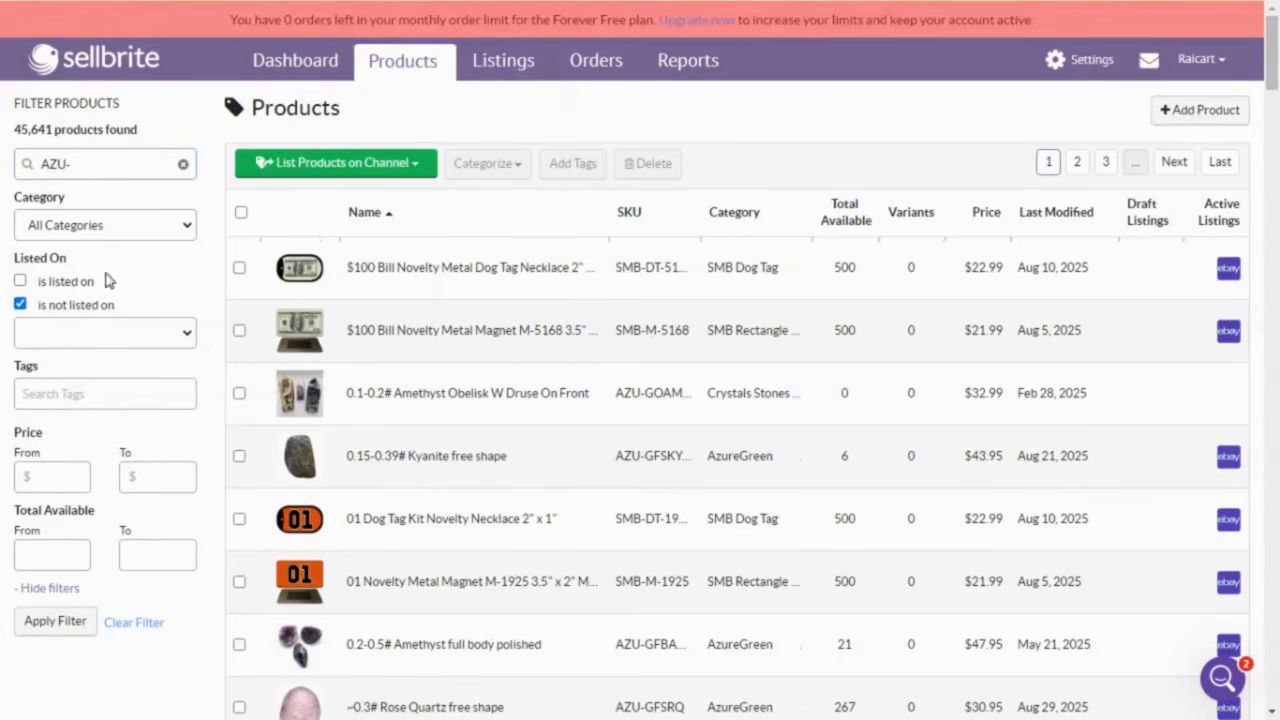
{"action": "left_click", "coordinate": [77, 342]}
{"action": "left_click", "coordinate": [62, 386]}
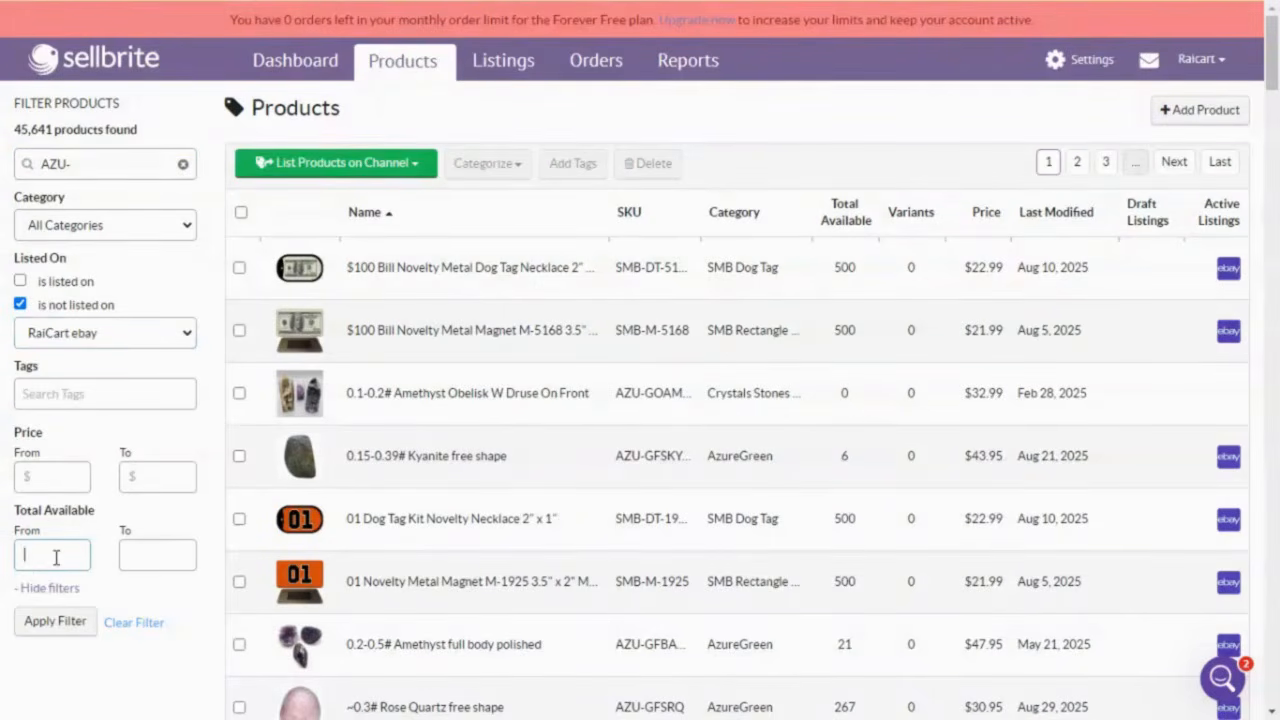
{"action": "type", "text": "2"}
{"action": "left_click", "coordinate": [60, 621]}
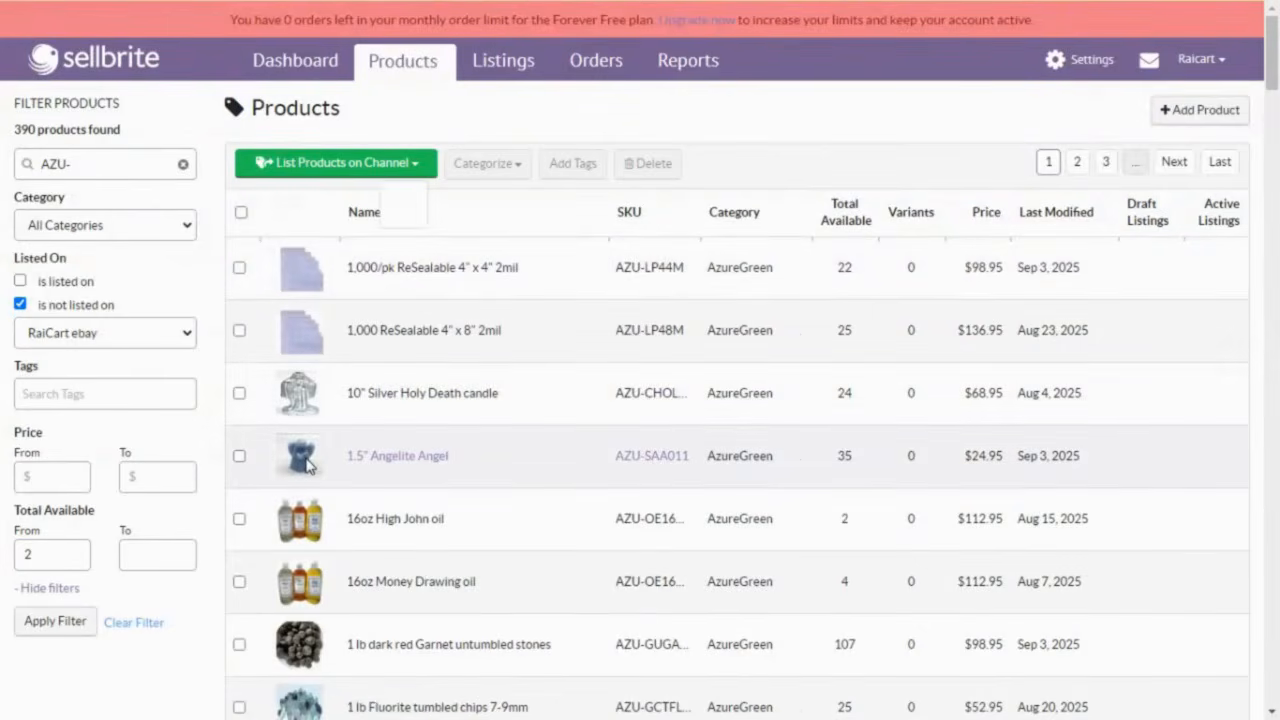
Step: Create a RaiCart ebay draft listing for 16oz High John oil
{"action": "mouse_move", "coordinate": [307, 463]}
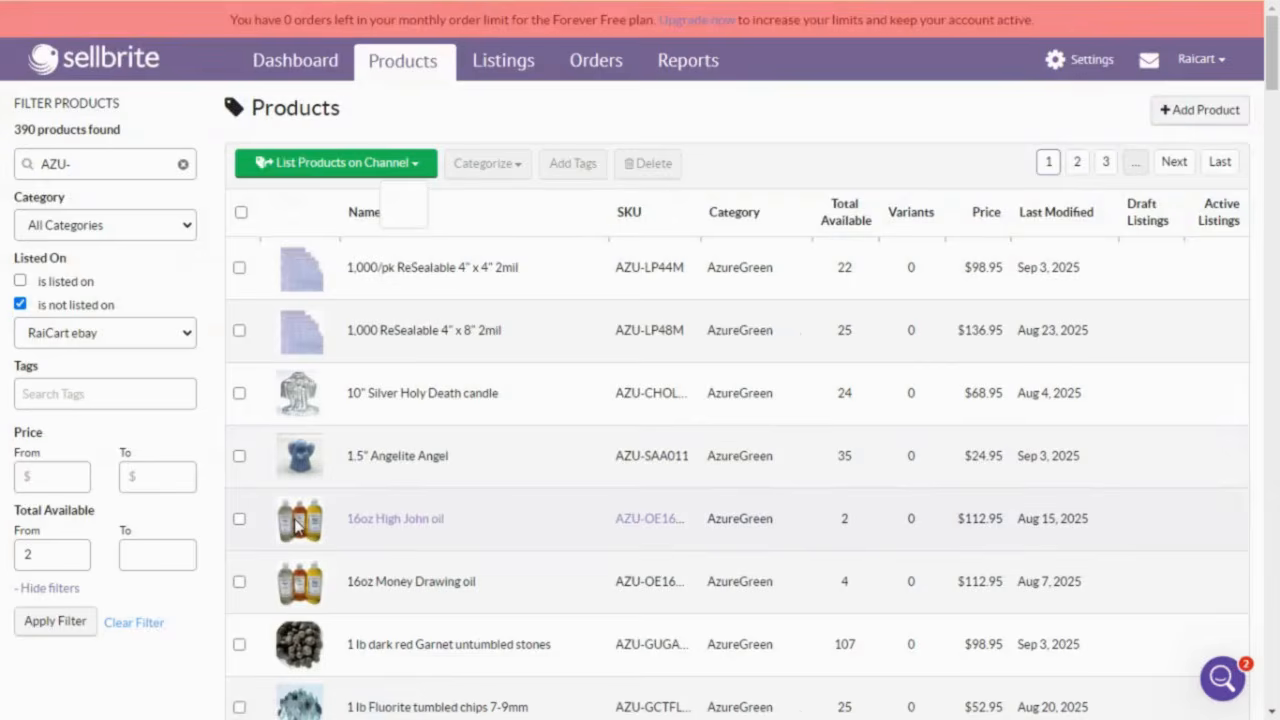
{"action": "mouse_move", "coordinate": [297, 527]}
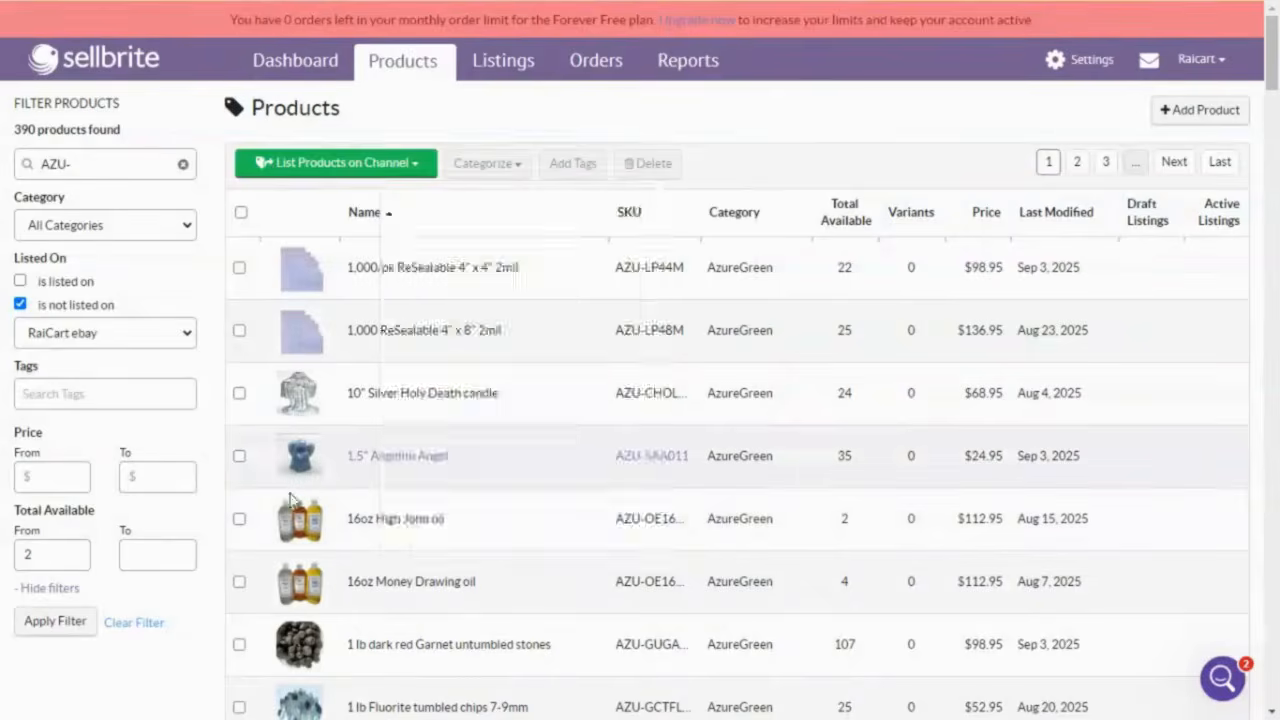
{"action": "left_click", "coordinate": [239, 520]}
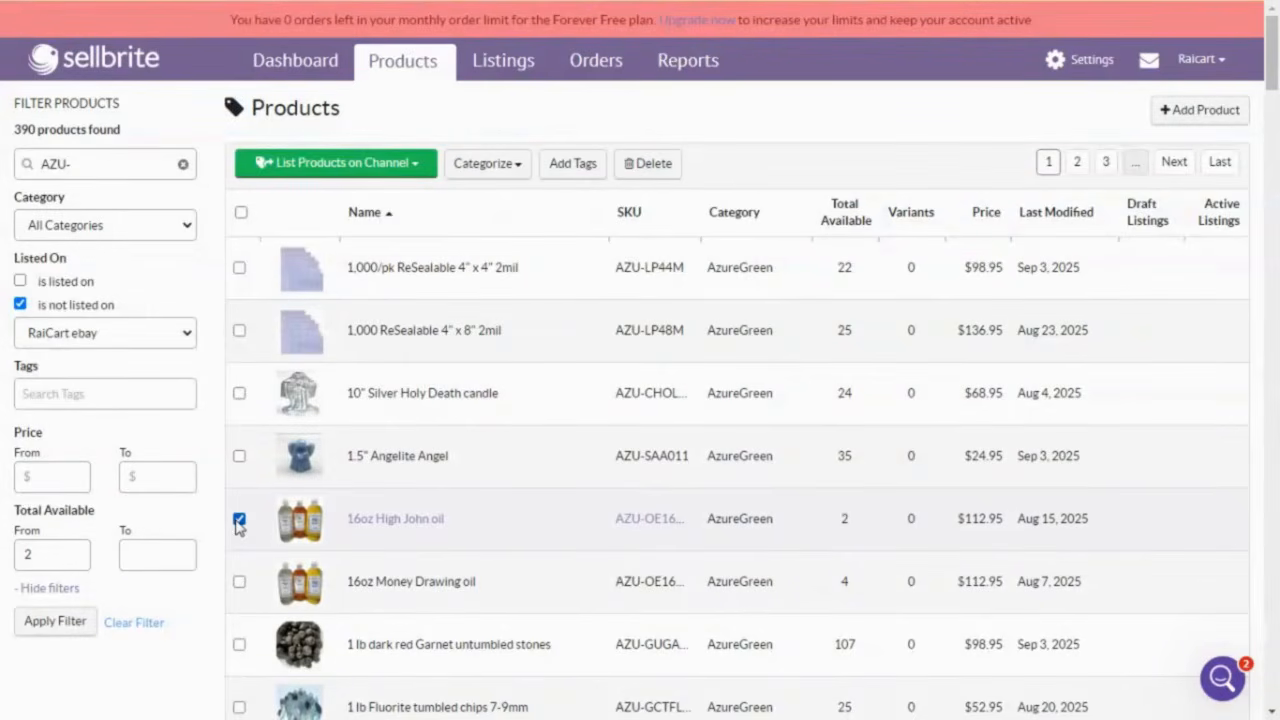
{"action": "left_click", "coordinate": [358, 165]}
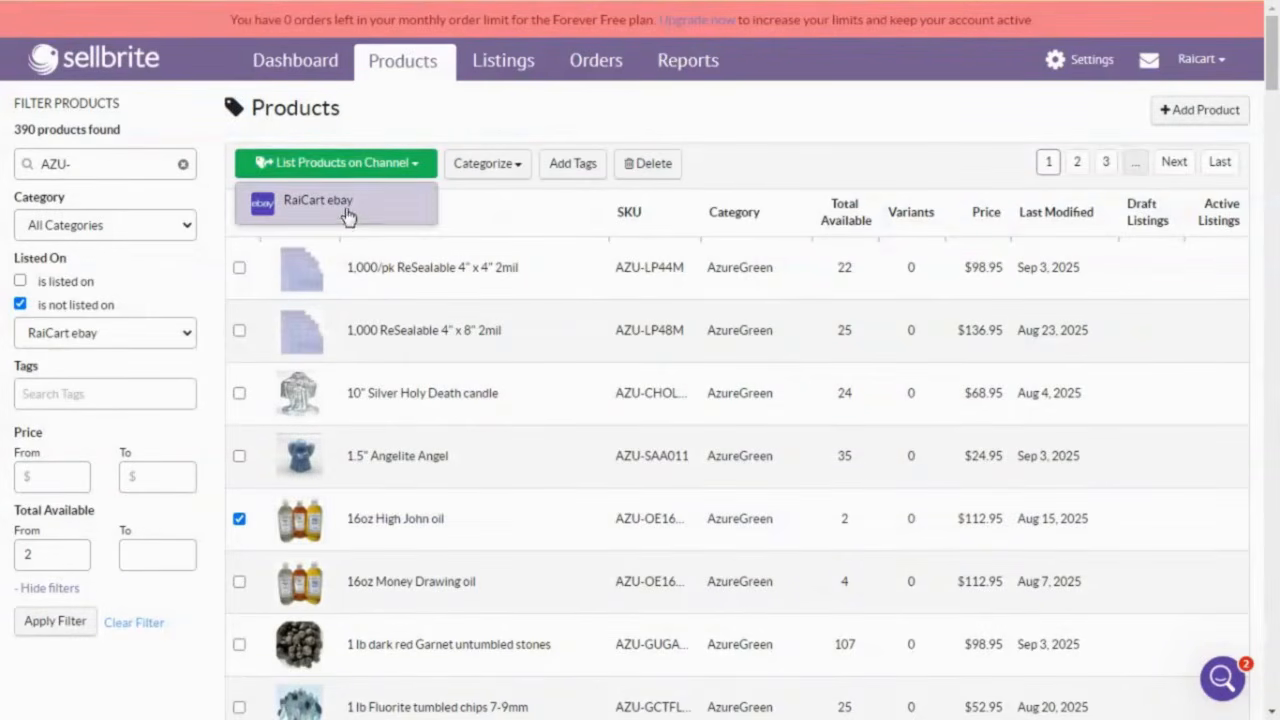
{"action": "left_click", "coordinate": [347, 203]}
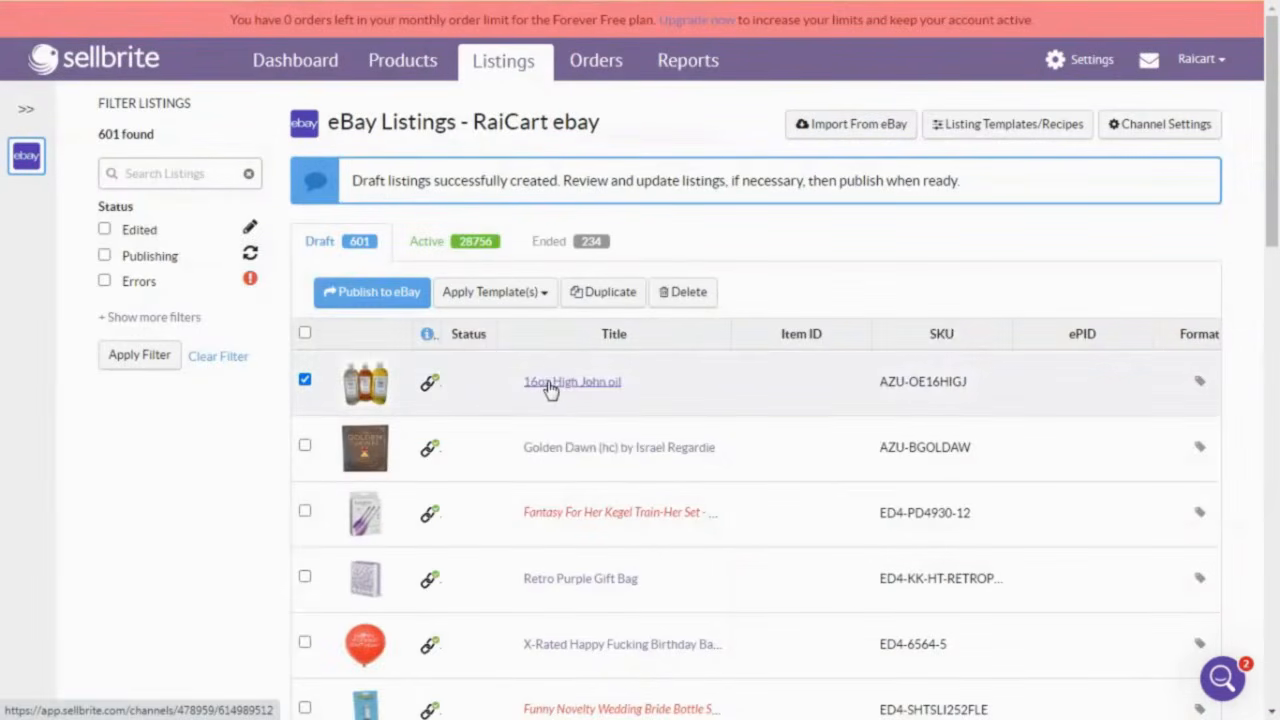
Step: Choose 'Recipe- Water & Oil' from the Apply Template(s) recipes and confirm applying it to the draft
{"action": "left_click", "coordinate": [517, 292]}
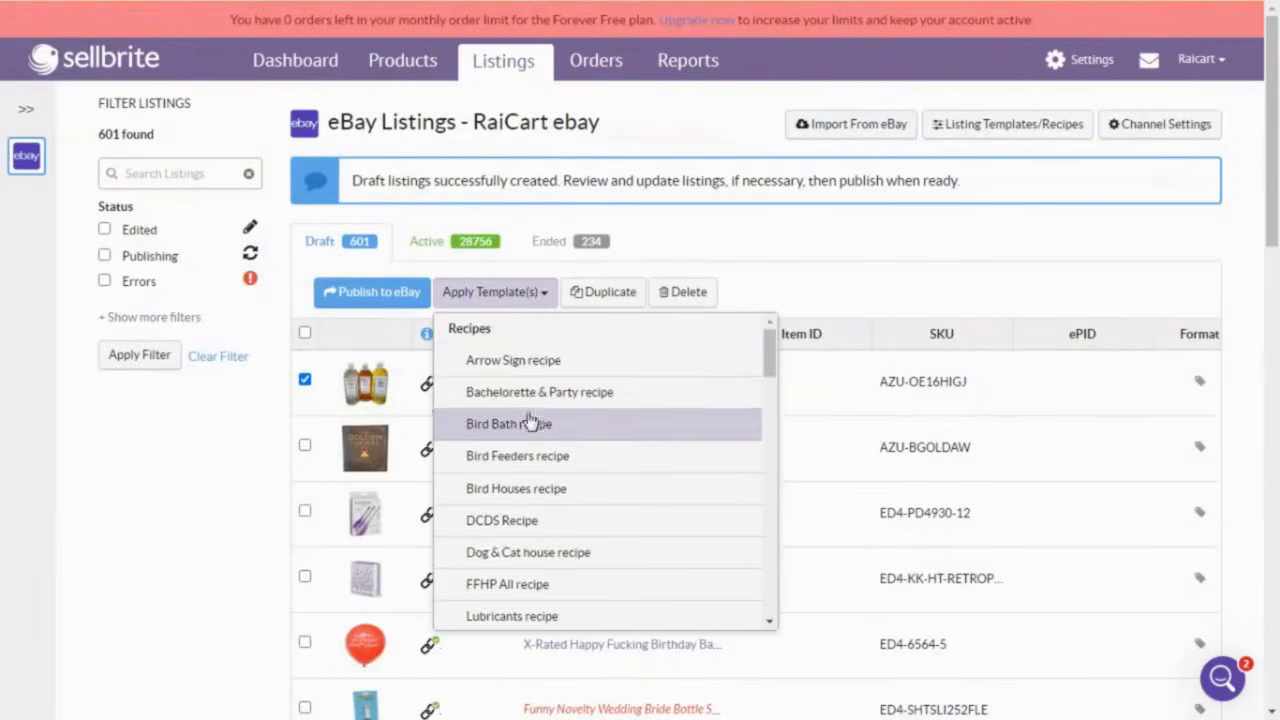
{"action": "scroll", "coordinate": [530, 430], "scroll_direction": "down", "scroll_amount": 5}
{"action": "scroll", "coordinate": [585, 458], "scroll_direction": "down", "scroll_amount": 1}
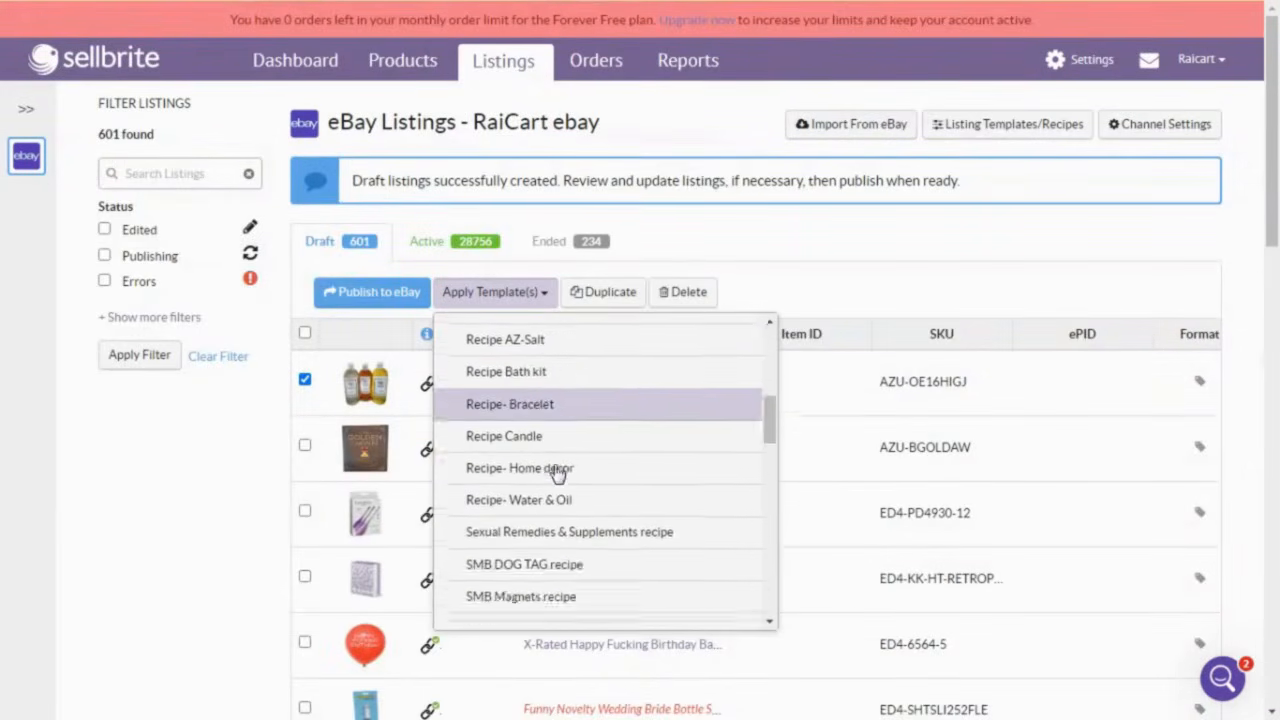
{"action": "scroll", "coordinate": [557, 468], "scroll_direction": "down", "scroll_amount": 1}
{"action": "scroll", "coordinate": [557, 460], "scroll_direction": "up", "scroll_amount": 3}
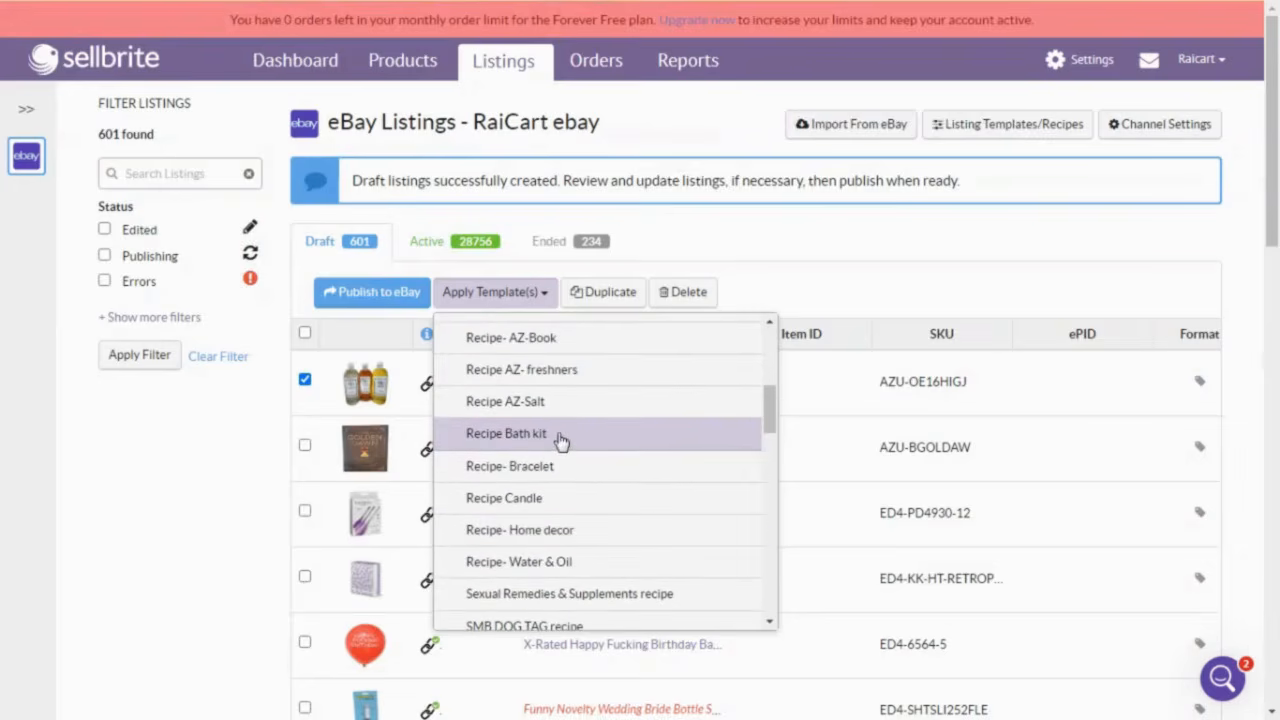
{"action": "scroll", "coordinate": [560, 440], "scroll_direction": "up", "scroll_amount": 3}
{"action": "scroll", "coordinate": [580, 423], "scroll_direction": "up", "scroll_amount": 3}
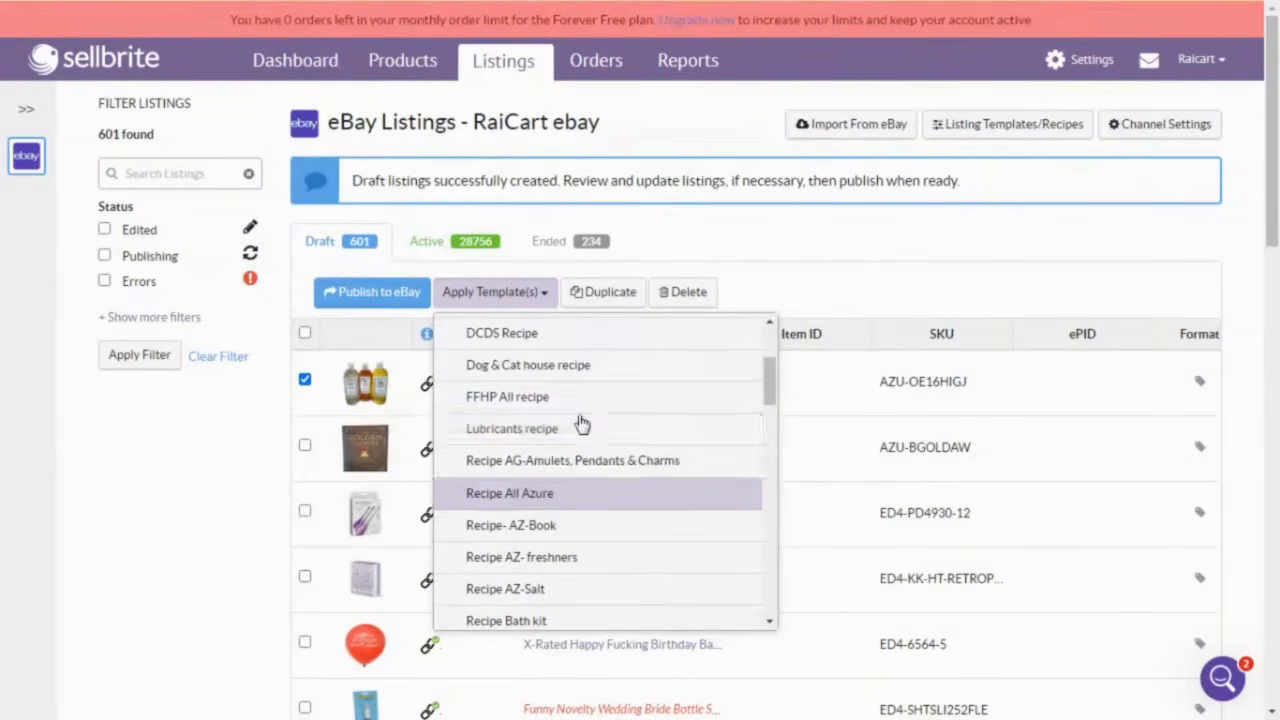
{"action": "scroll", "coordinate": [580, 423], "scroll_direction": "down", "scroll_amount": 3}
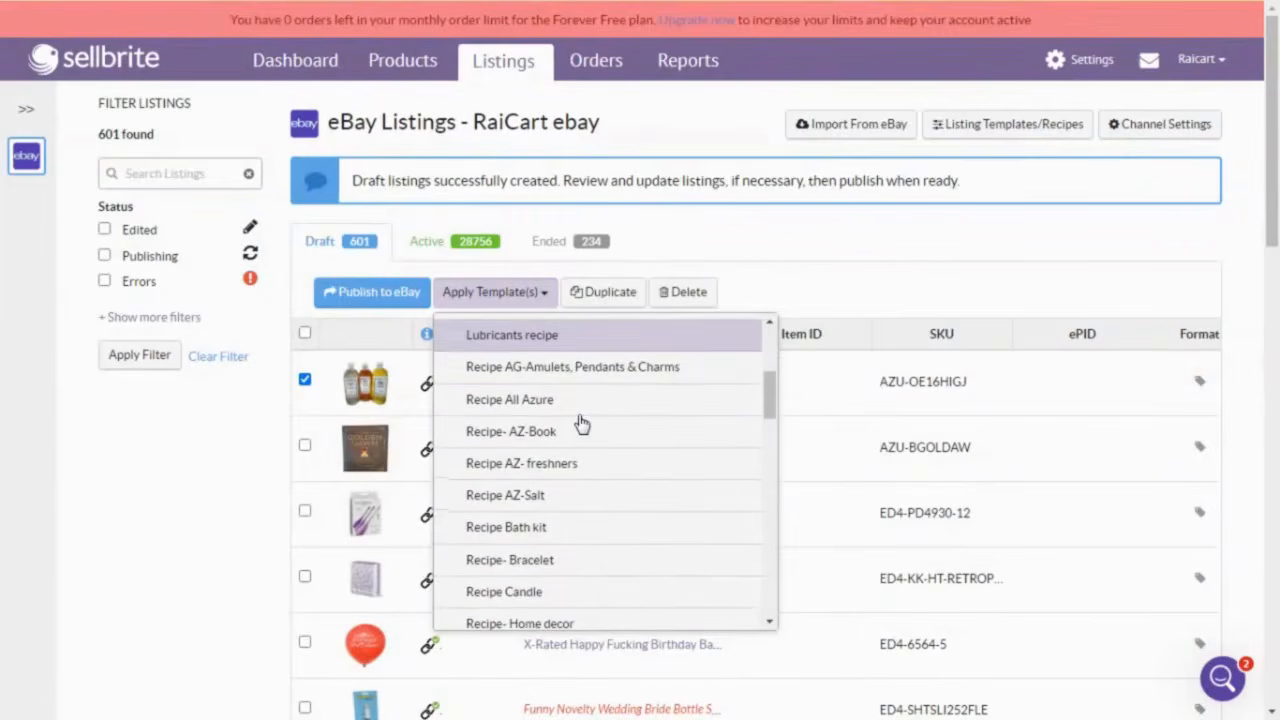
{"action": "scroll", "coordinate": [580, 423], "scroll_direction": "down", "scroll_amount": 3}
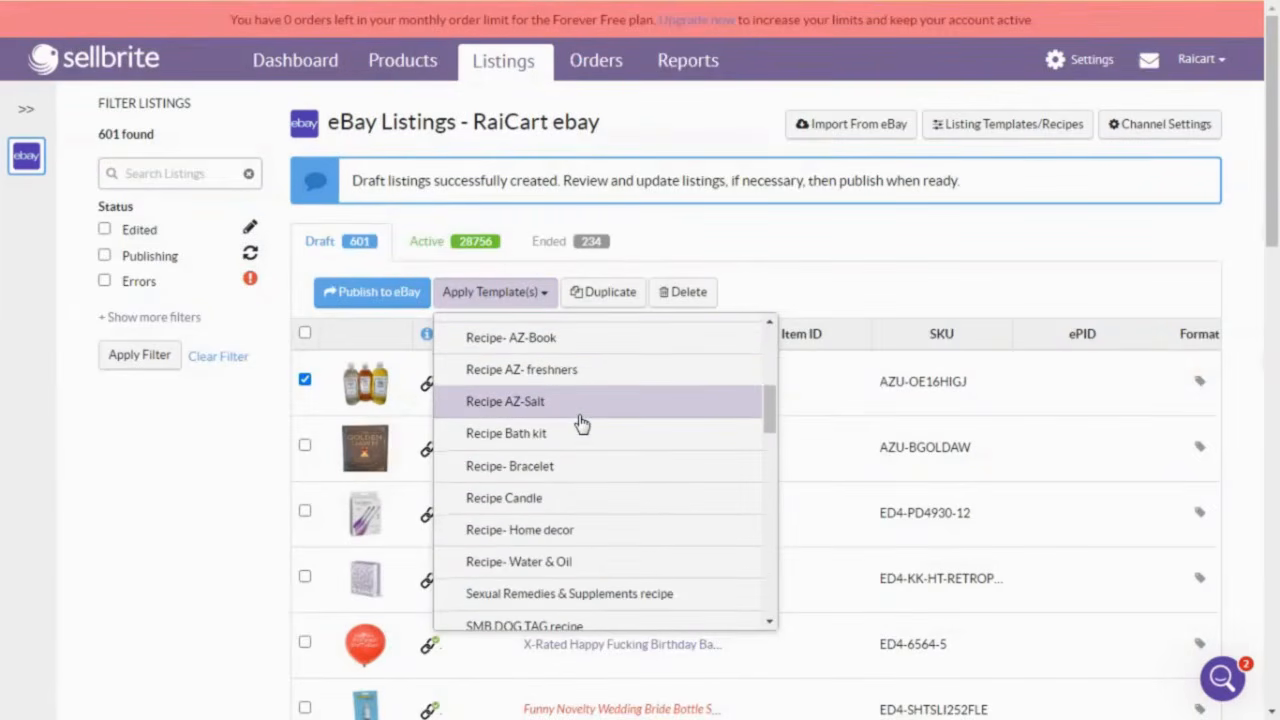
{"action": "left_click", "coordinate": [528, 566]}
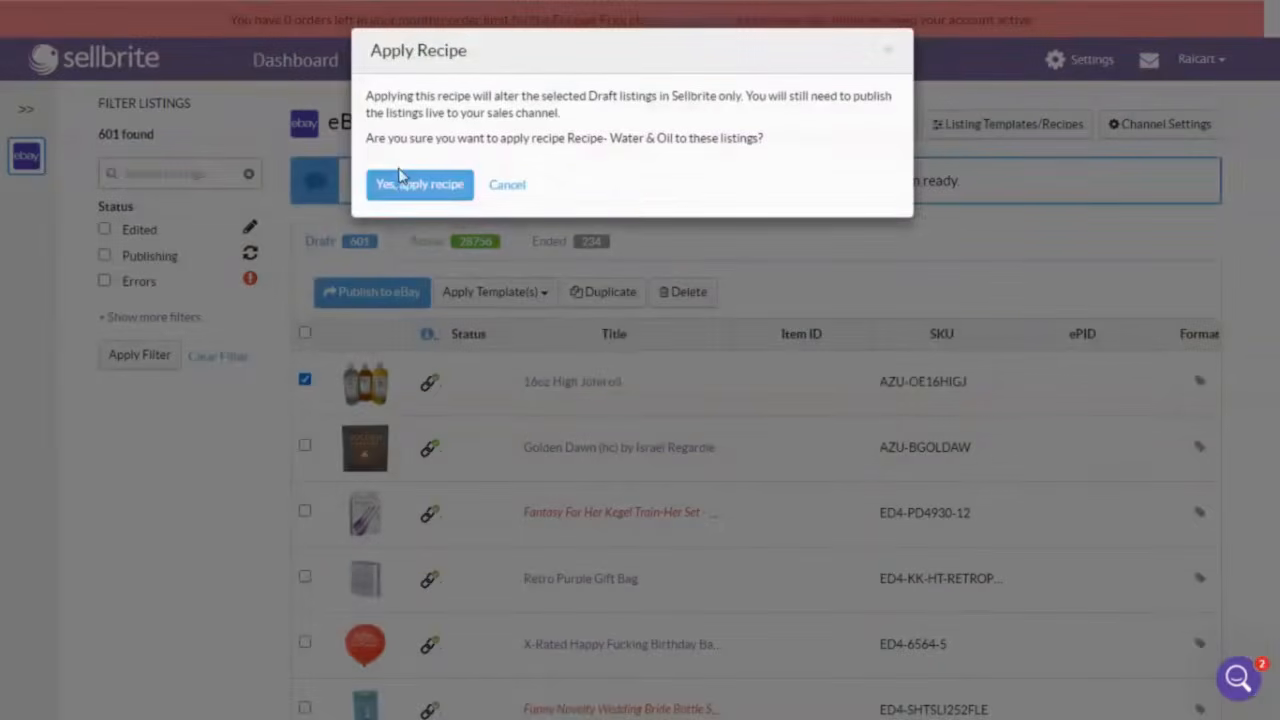
{"action": "left_click", "coordinate": [400, 176]}
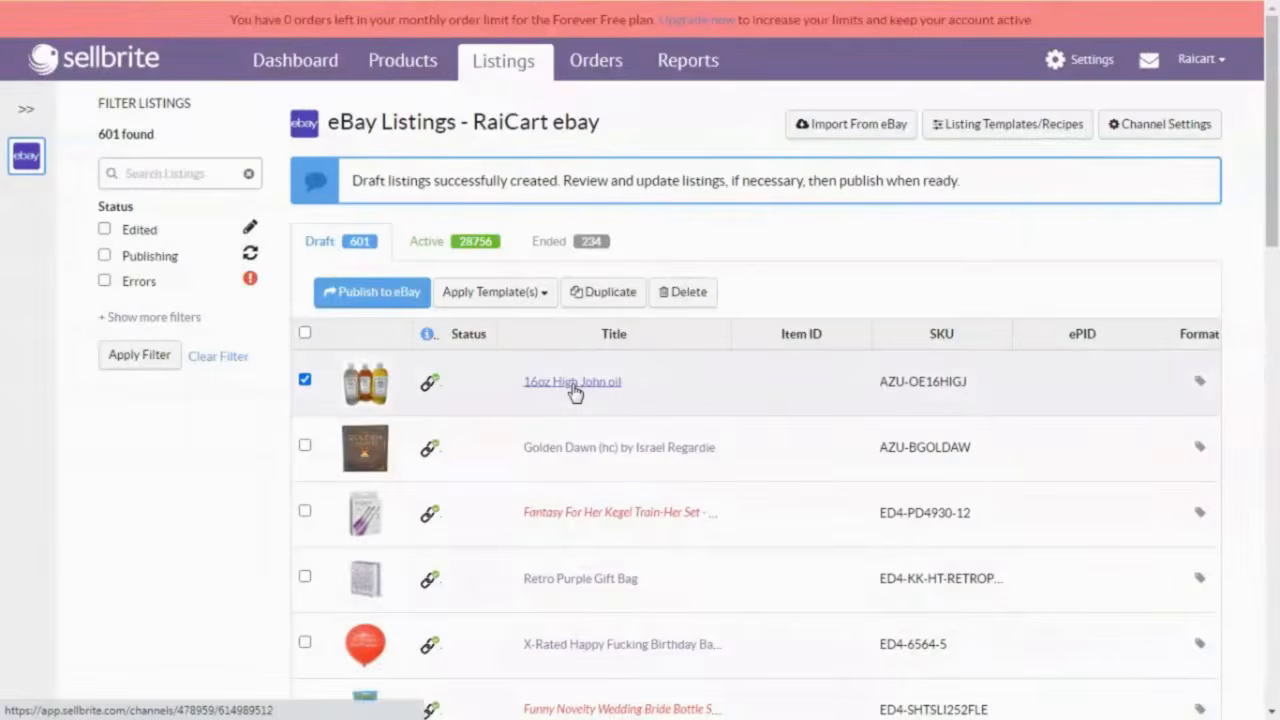
Step: Open the 16oz High John oil draft and review its Pricing & Quantity and Category & Format tabs
{"action": "left_click", "coordinate": [574, 389]}
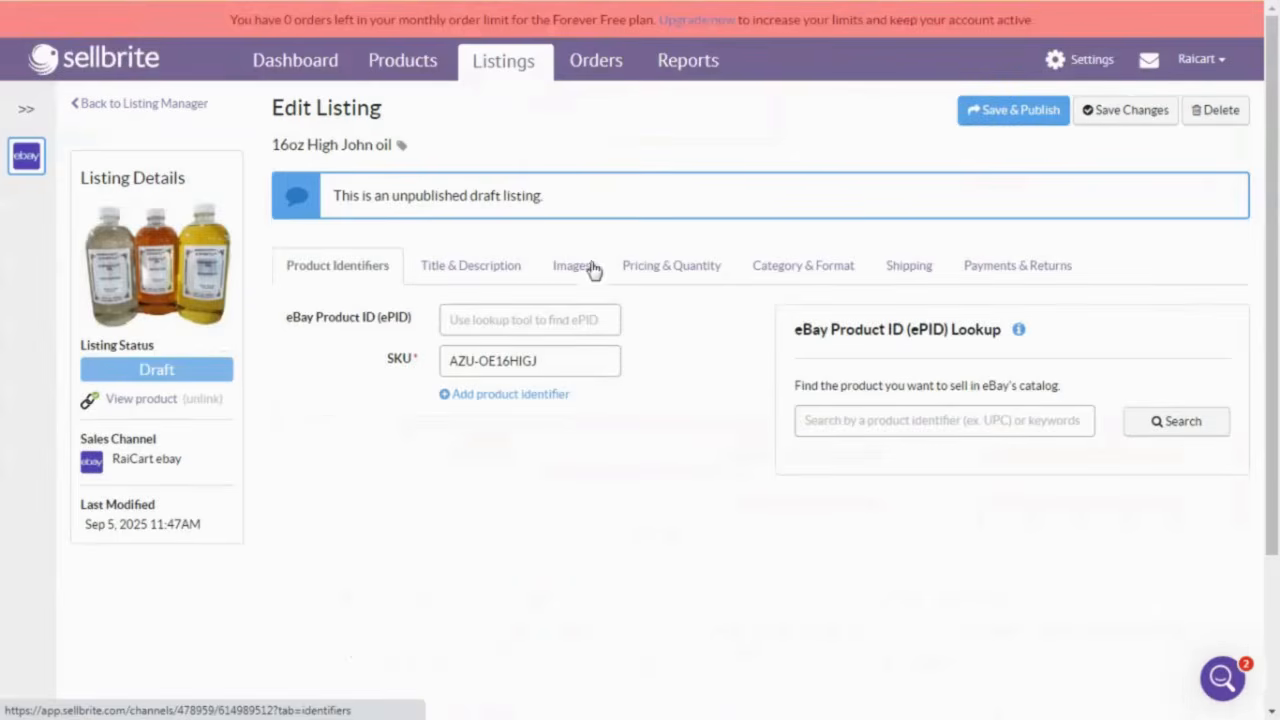
{"action": "left_click", "coordinate": [677, 266]}
{"action": "left_click", "coordinate": [785, 268]}
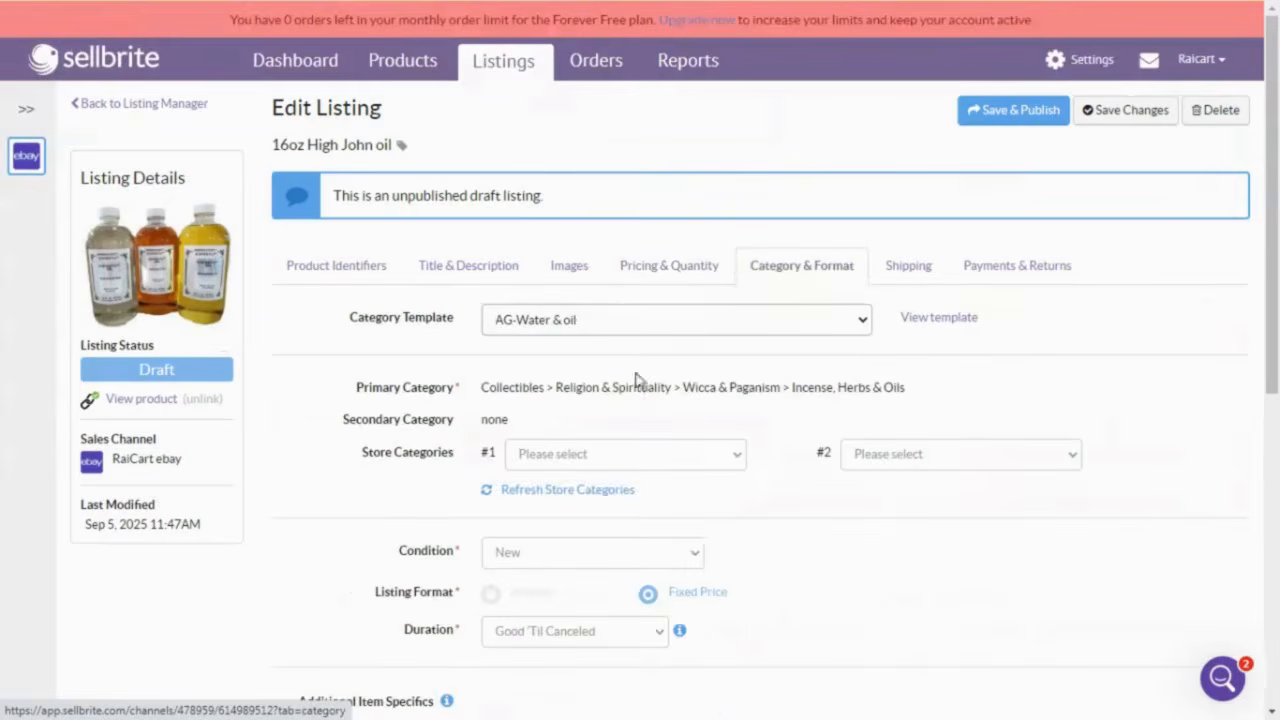
{"action": "scroll", "coordinate": [634, 391], "scroll_direction": "down", "scroll_amount": 5}
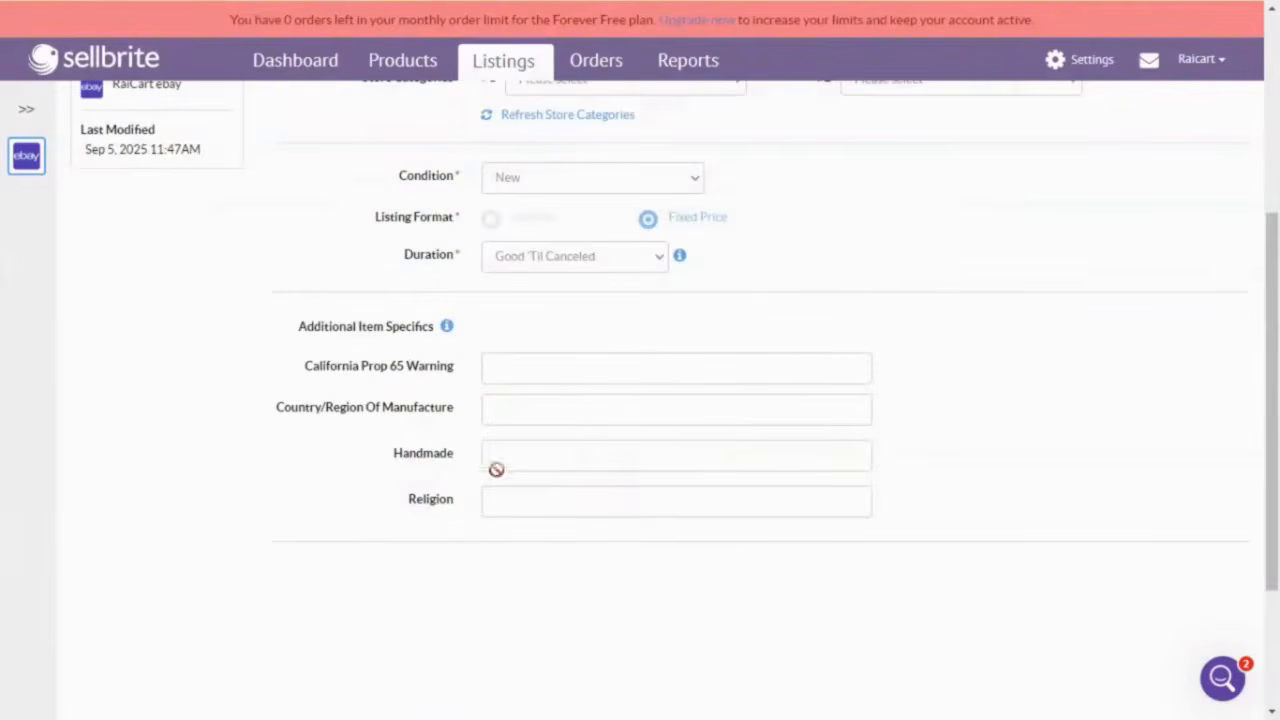
{"action": "scroll", "coordinate": [809, 429], "scroll_direction": "up", "scroll_amount": 4}
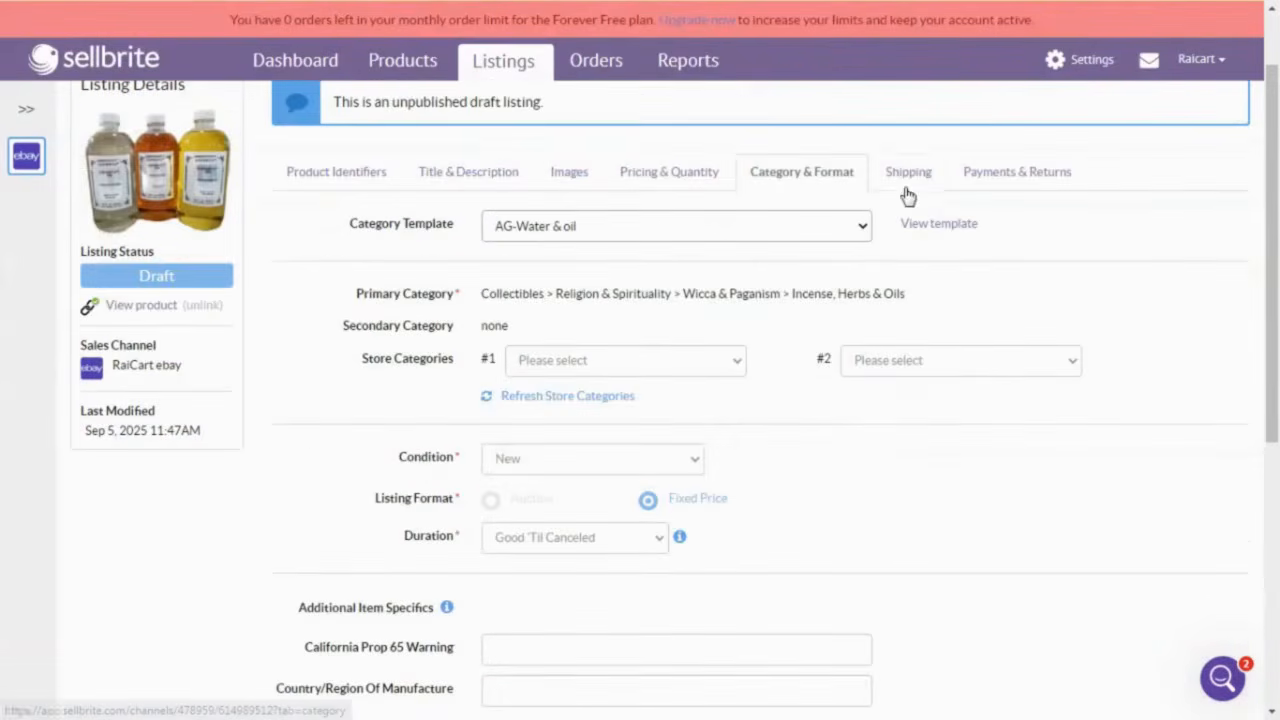
{"action": "scroll", "coordinate": [930, 341], "scroll_direction": "up", "scroll_amount": 2}
Step: Publish the listing to eBay and view its live page at US $112.95
{"action": "left_click", "coordinate": [997, 128]}
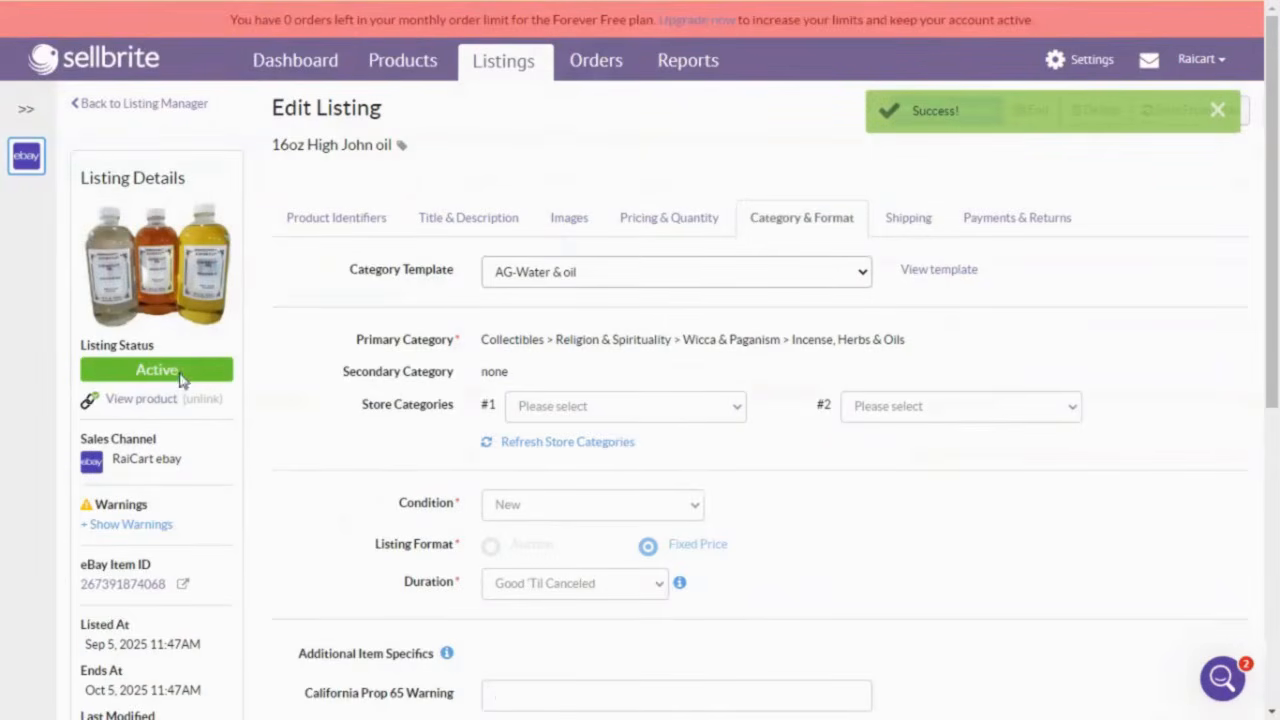
{"action": "left_click", "coordinate": [125, 585]}
{"action": "scroll", "coordinate": [895, 453], "scroll_direction": "down", "scroll_amount": 3}
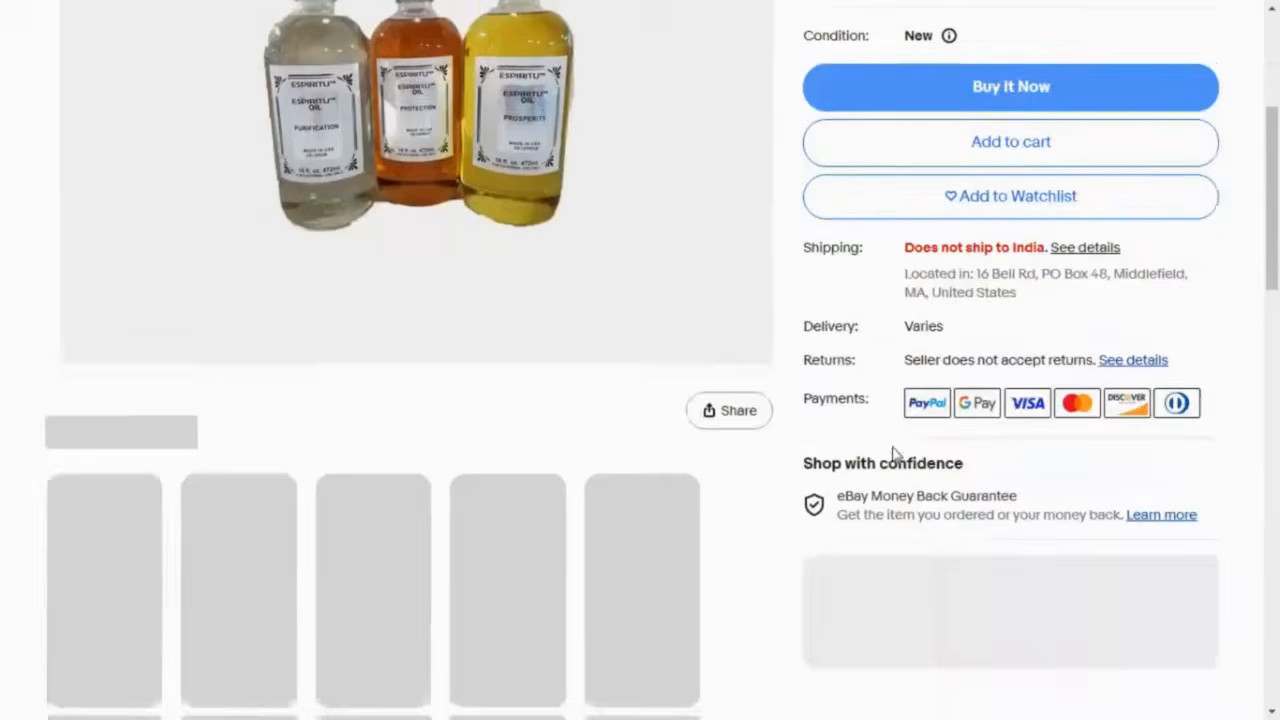
{"action": "scroll", "coordinate": [895, 453], "scroll_direction": "up", "scroll_amount": 3}
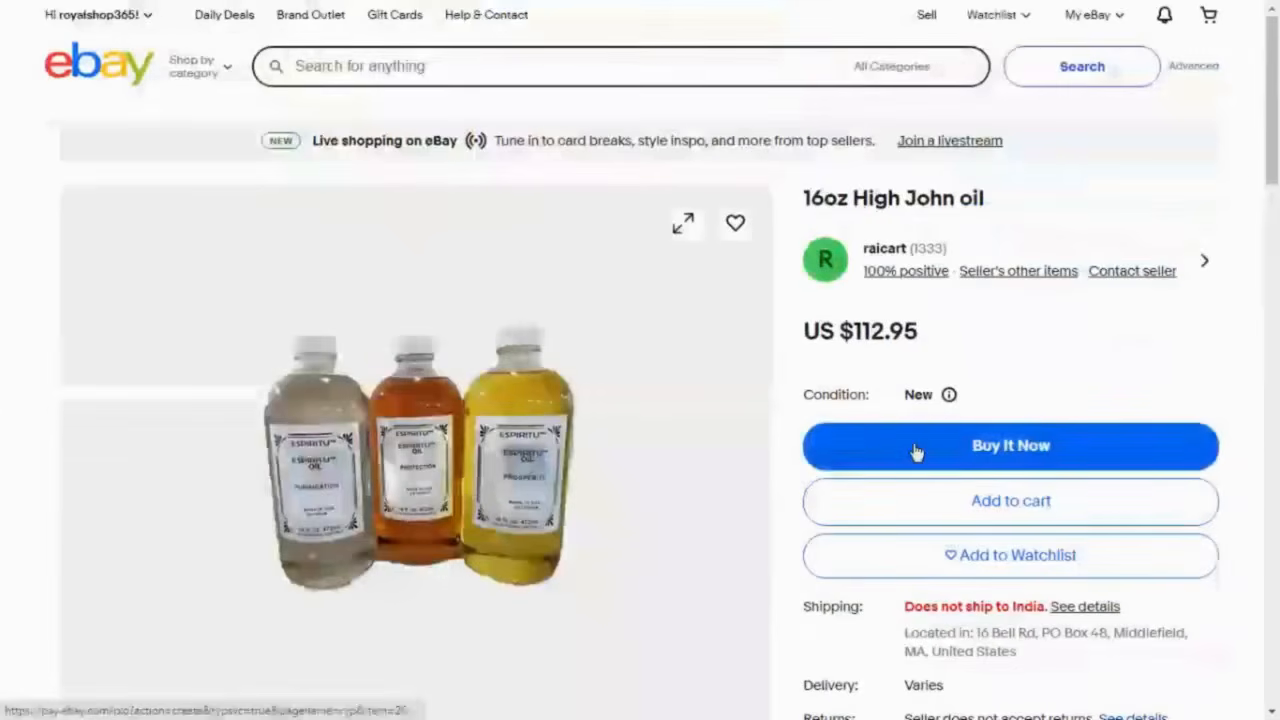